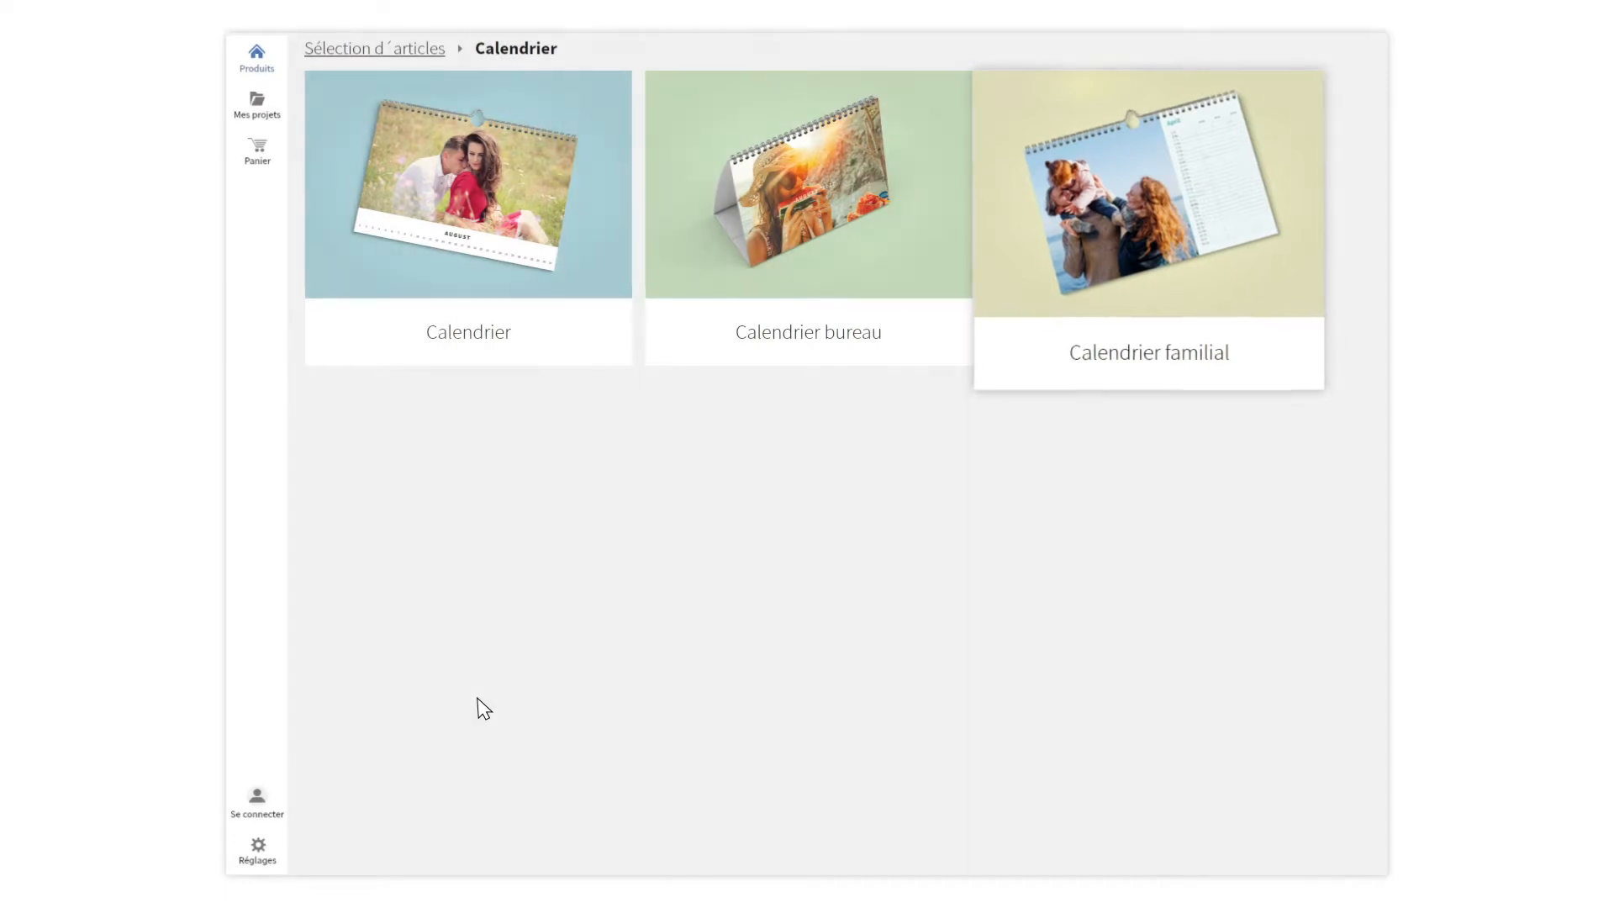
# - Choose the family calendar and start creating one piece in 45 x 30 format with the artistic print surface and monthly type
pyautogui.click(1251, 247)
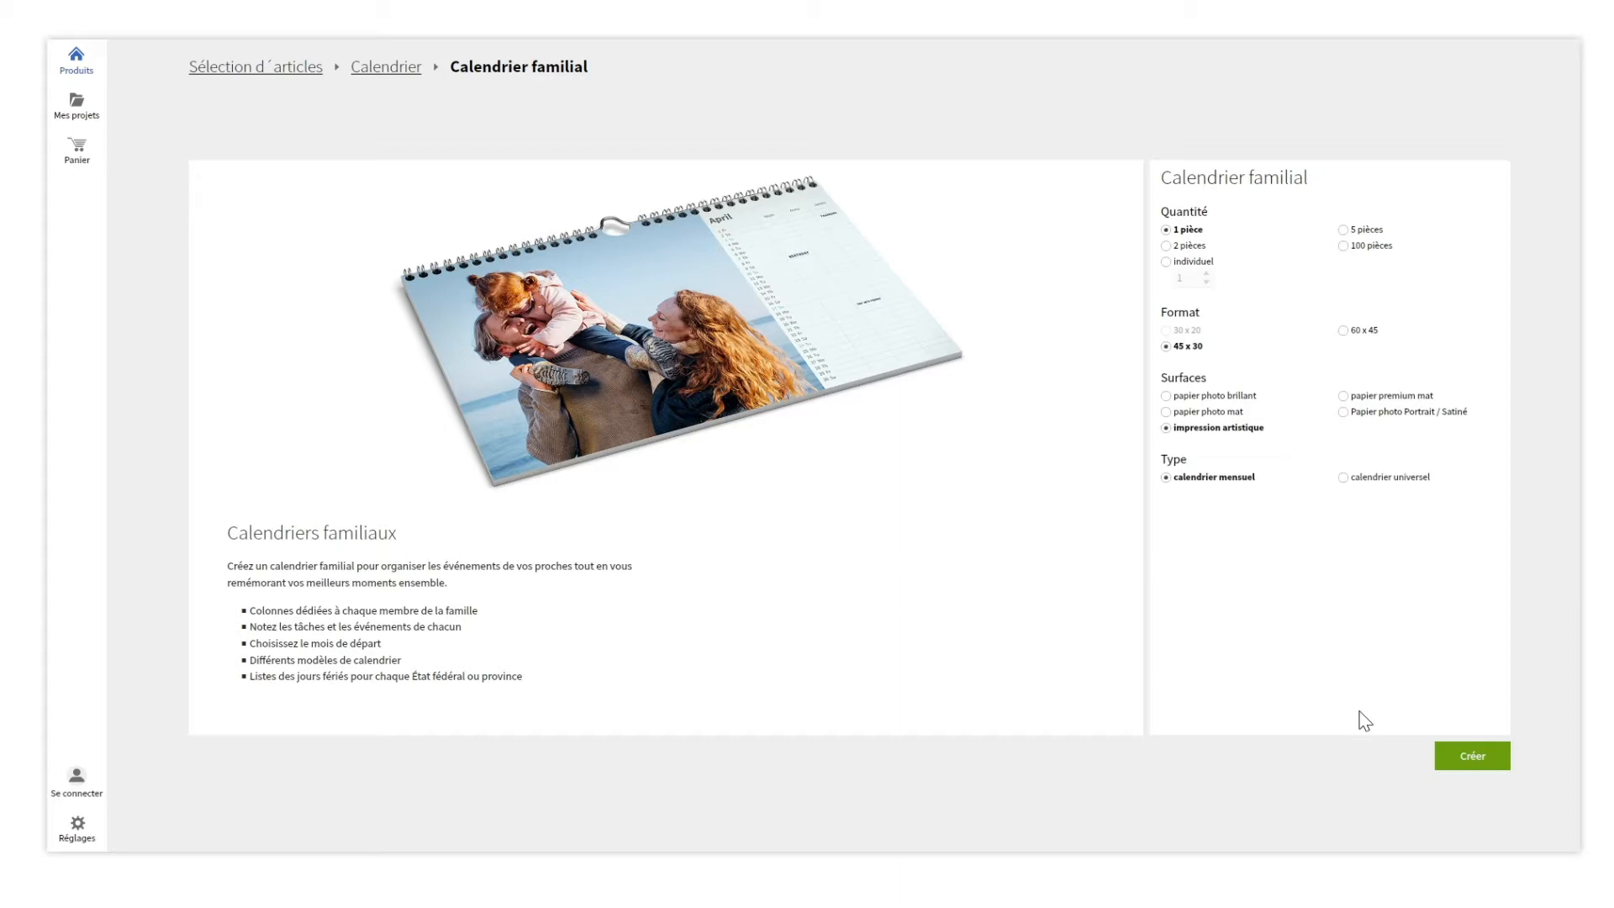
pyautogui.click(1456, 751)
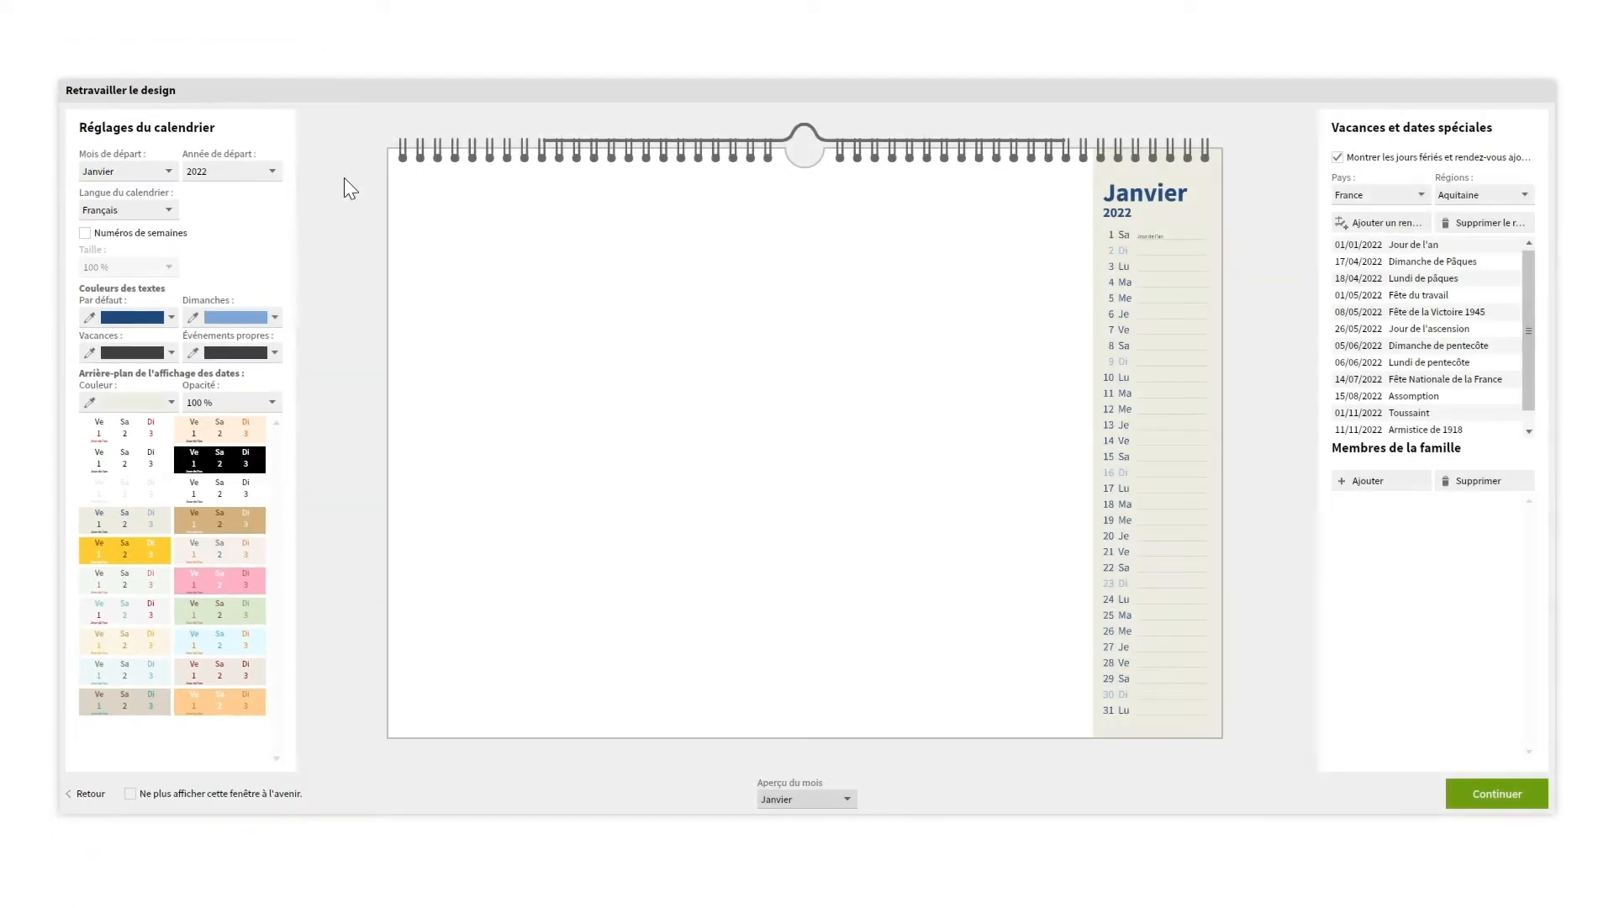
# - Check the available start months, start years and calendar languages without changing them
pyautogui.click(168, 172)
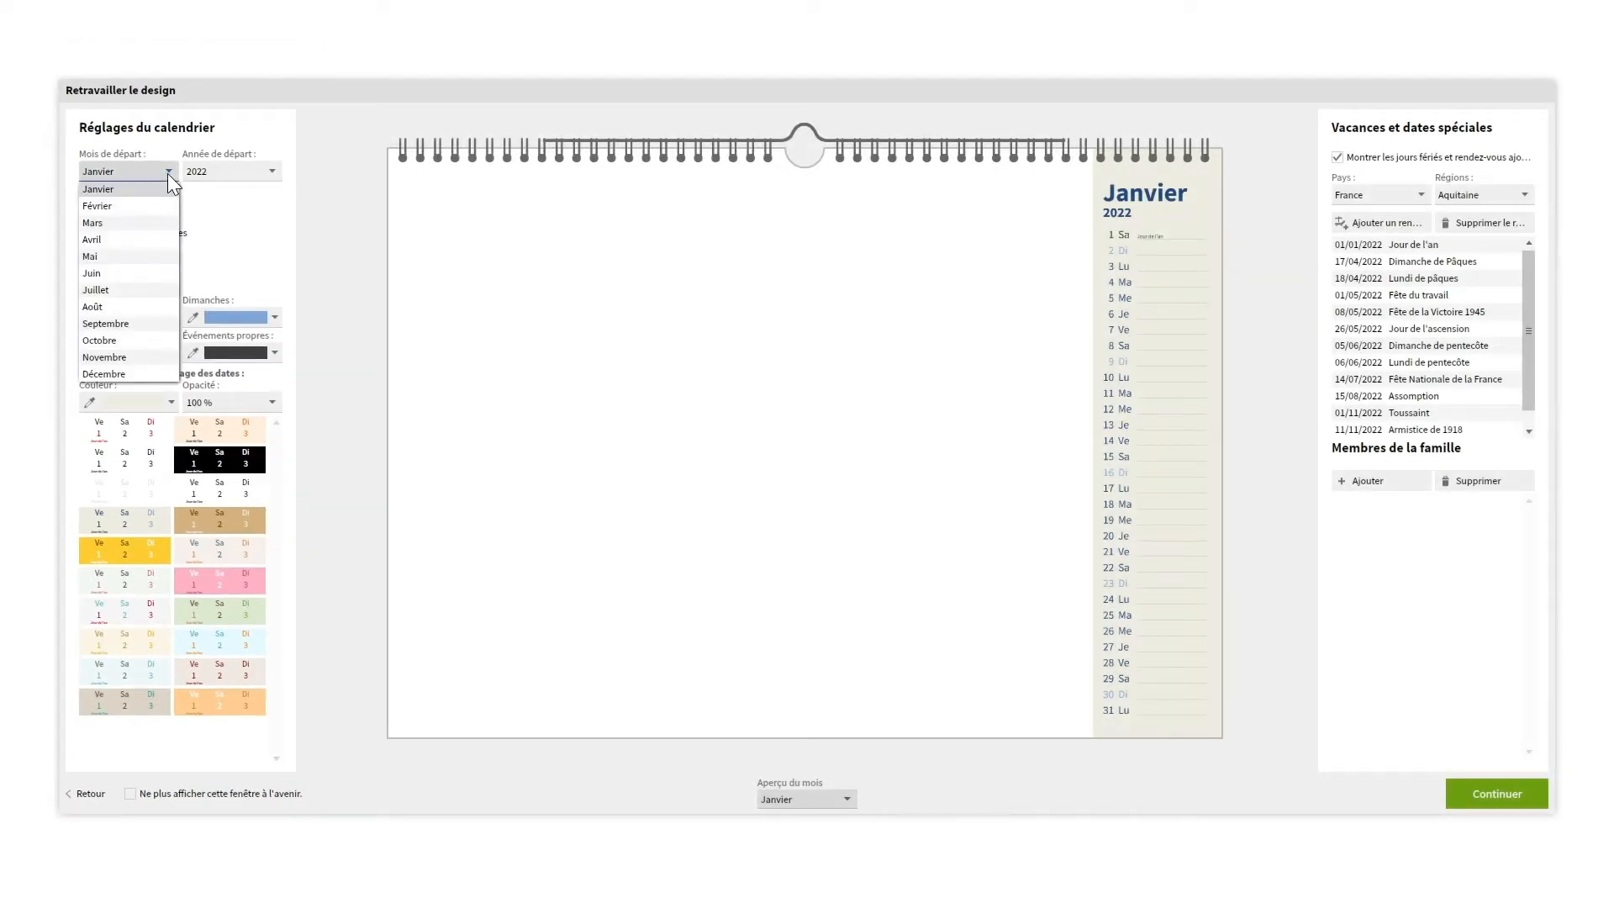
pyautogui.click(168, 173)
pyautogui.click(278, 171)
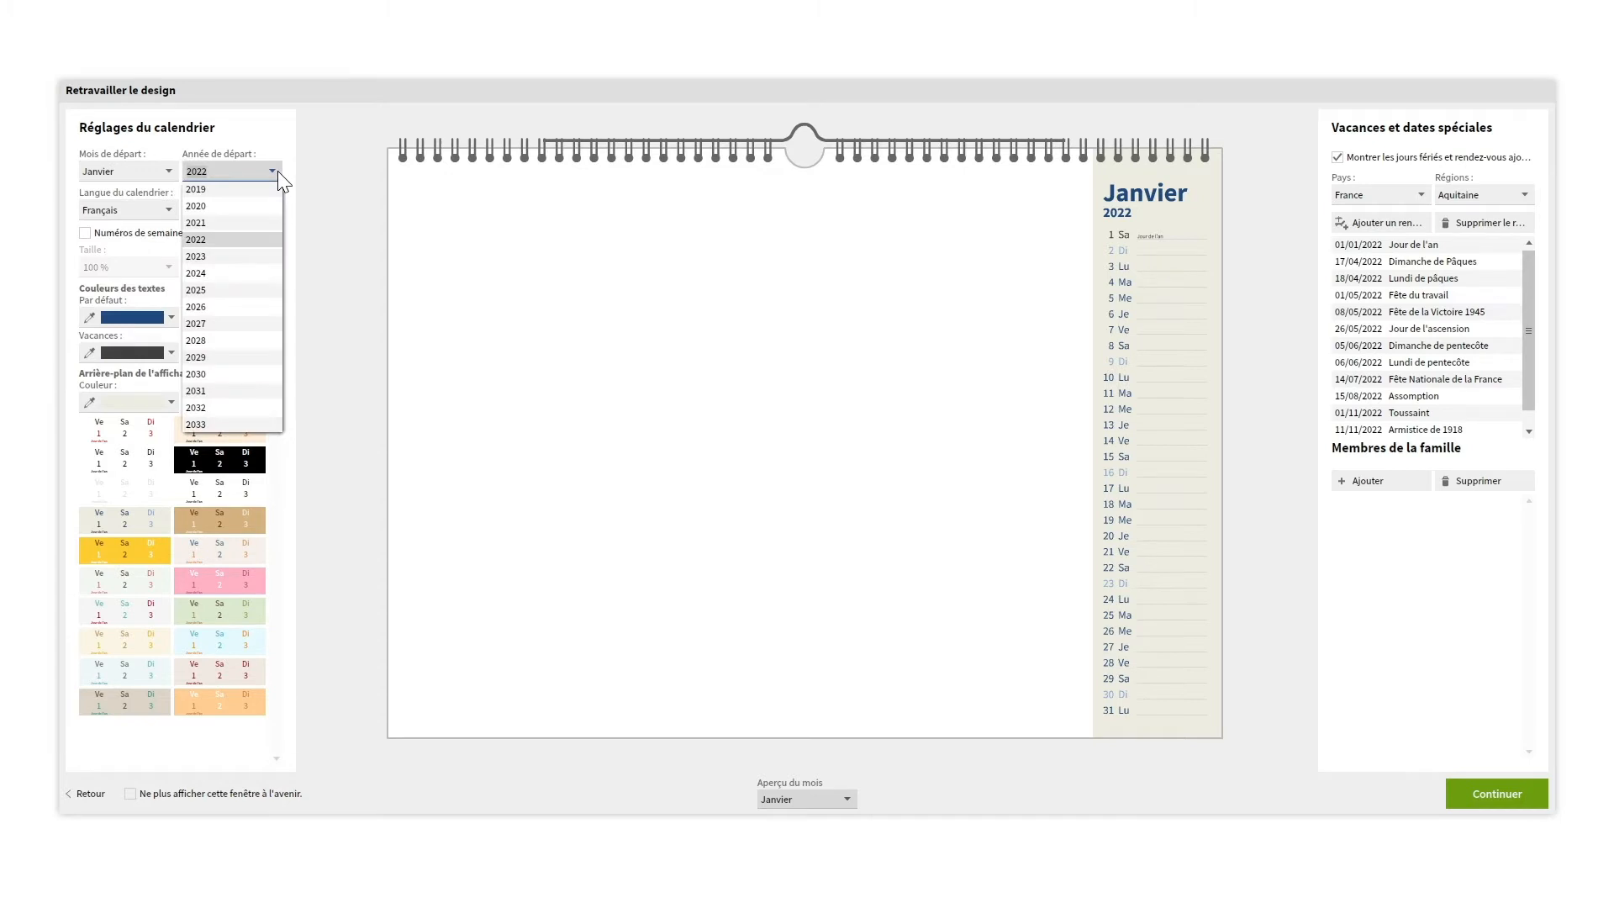
pyautogui.click(289, 173)
pyautogui.click(170, 209)
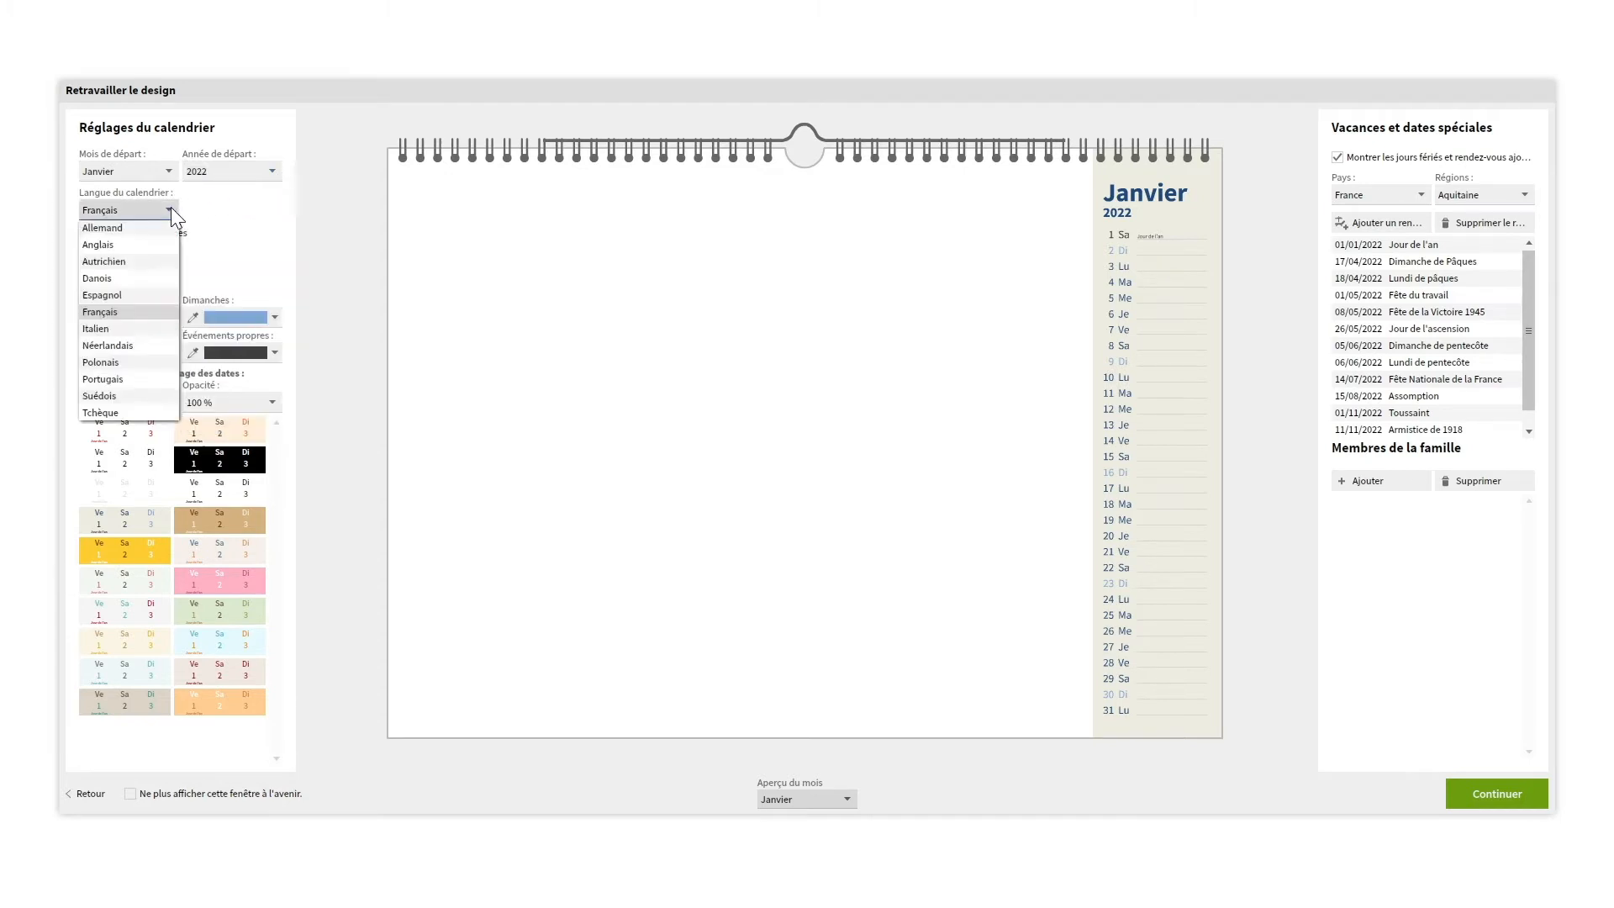
pyautogui.click(170, 209)
# - Apply the date colour preset with blue default text, orange Sundays and holidays, and a pale pink background, without week numbers
pyautogui.click(85, 233)
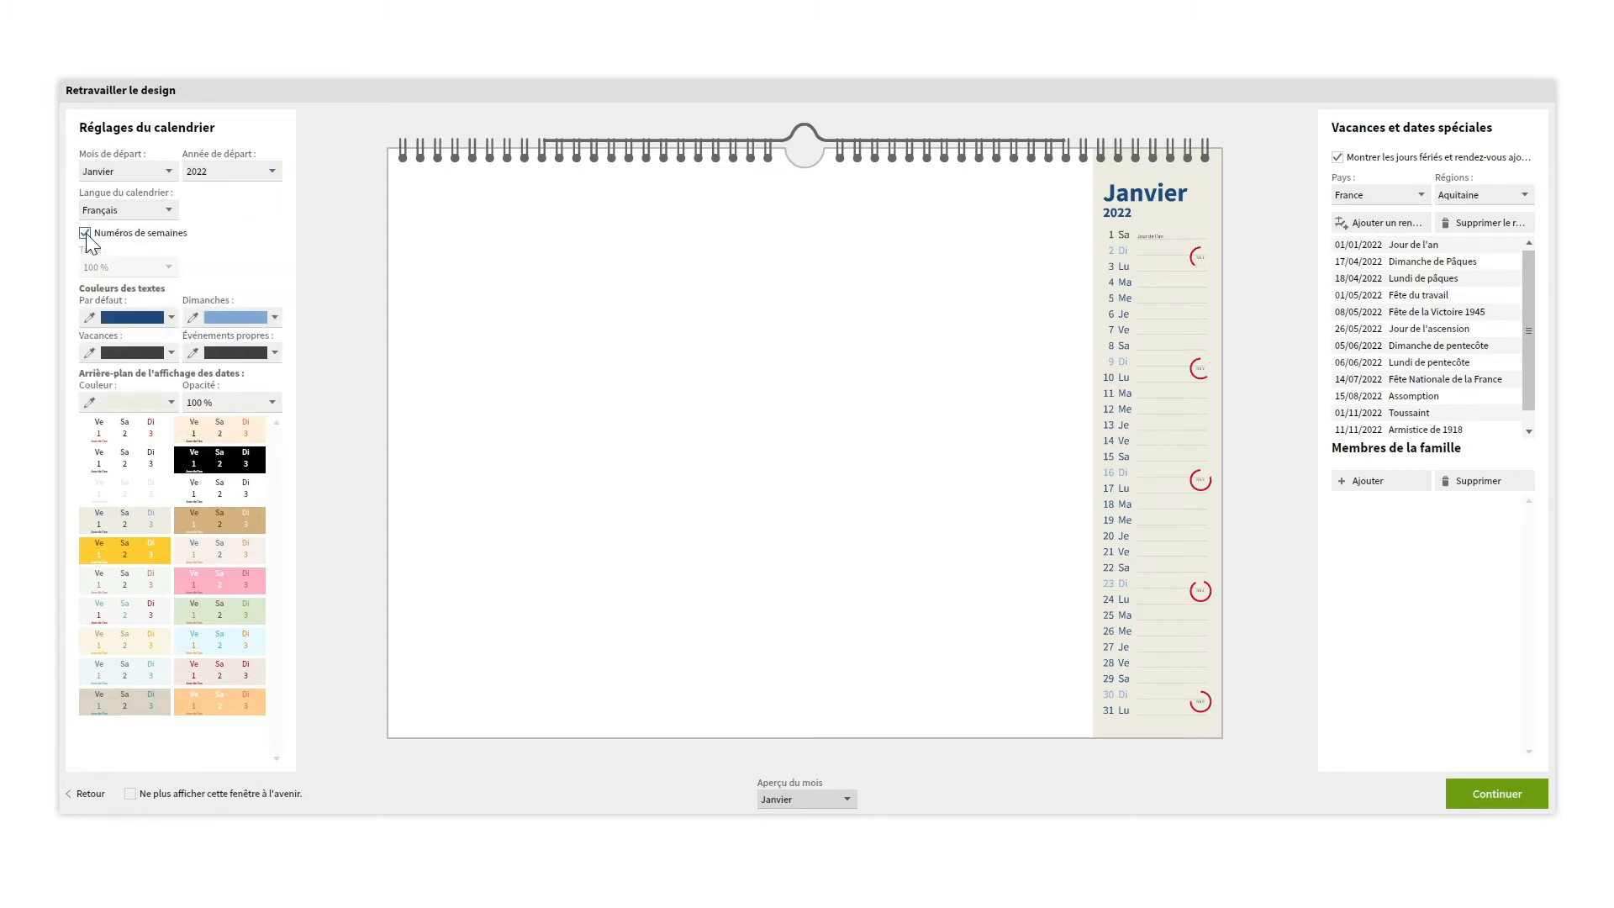
pyautogui.click(112, 443)
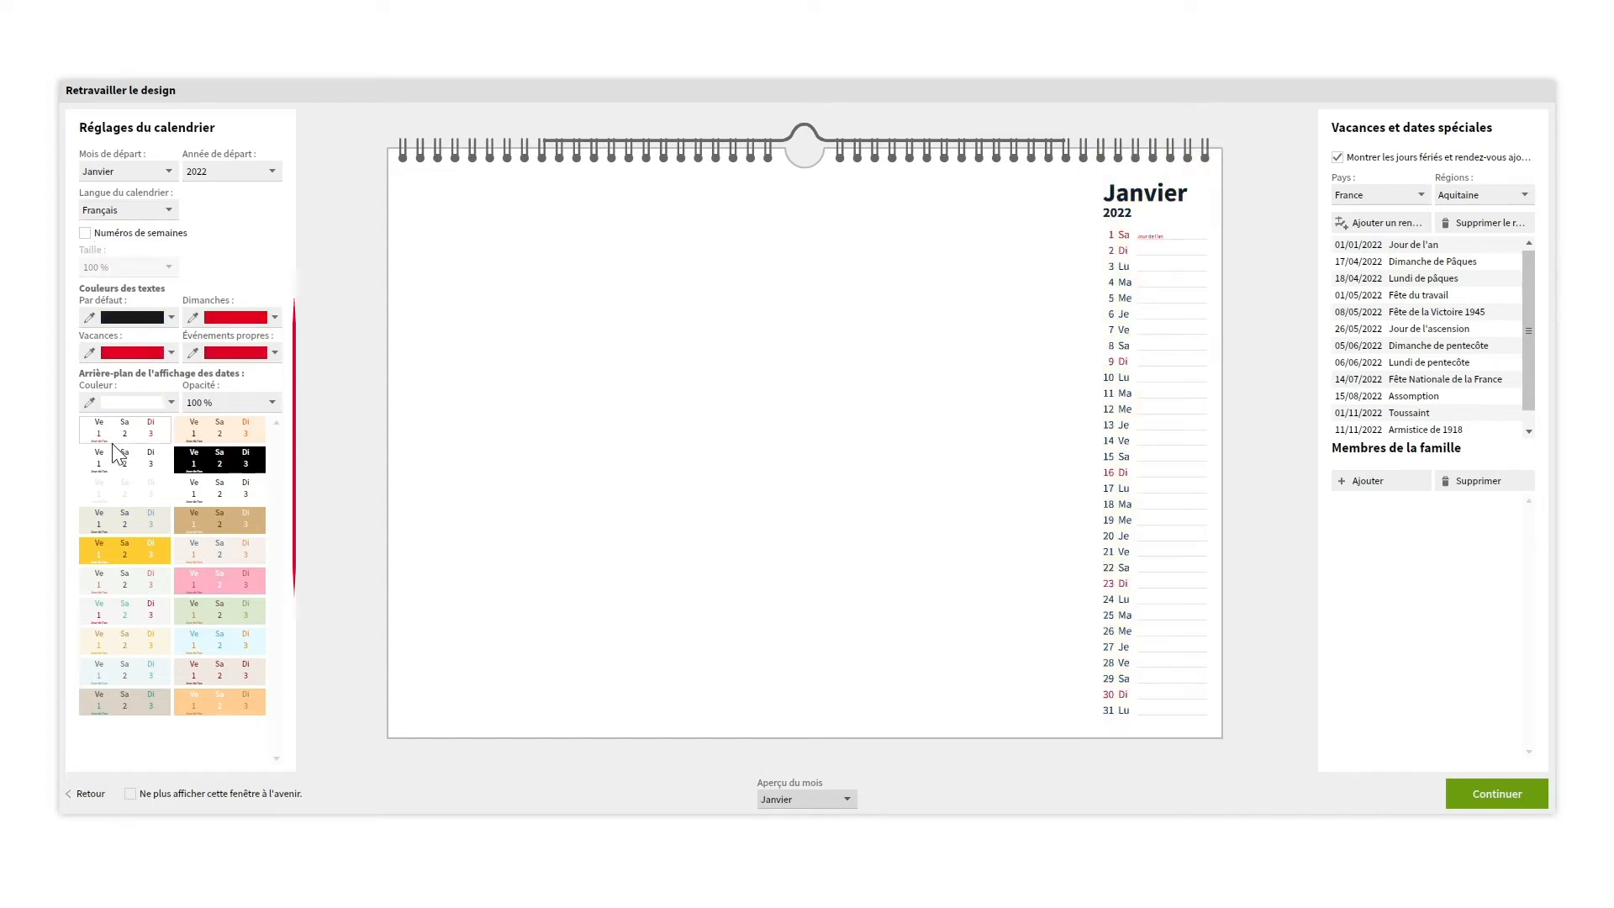
pyautogui.click(141, 666)
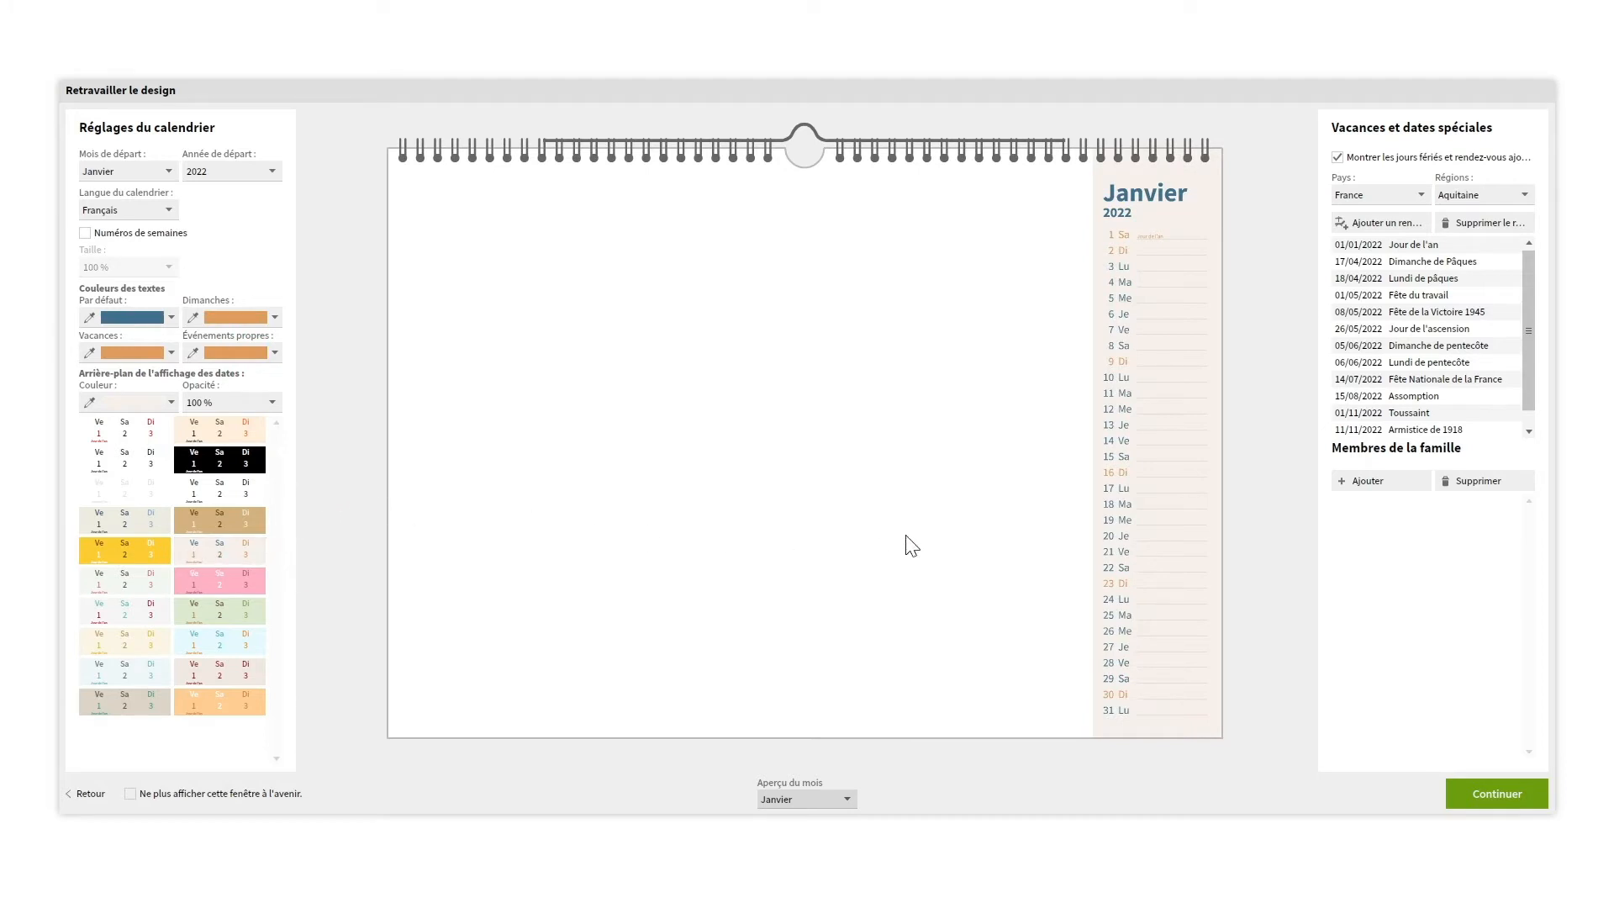
# - Add three family members to the calendar, entering each one's first name
pyautogui.click(1362, 481)
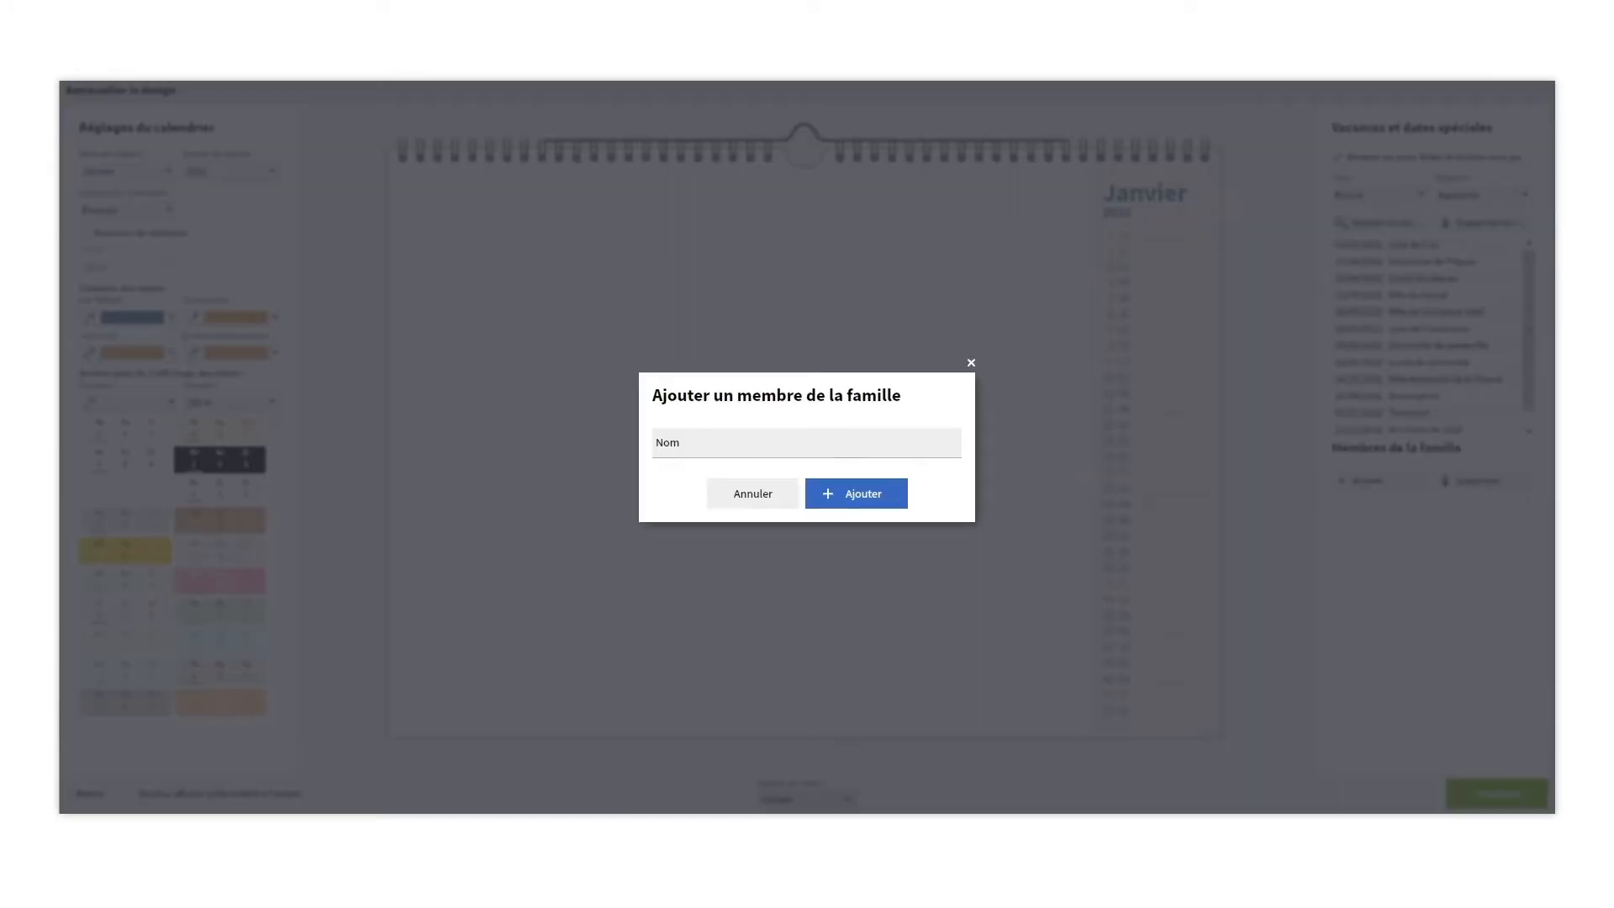
pyautogui.click(893, 505)
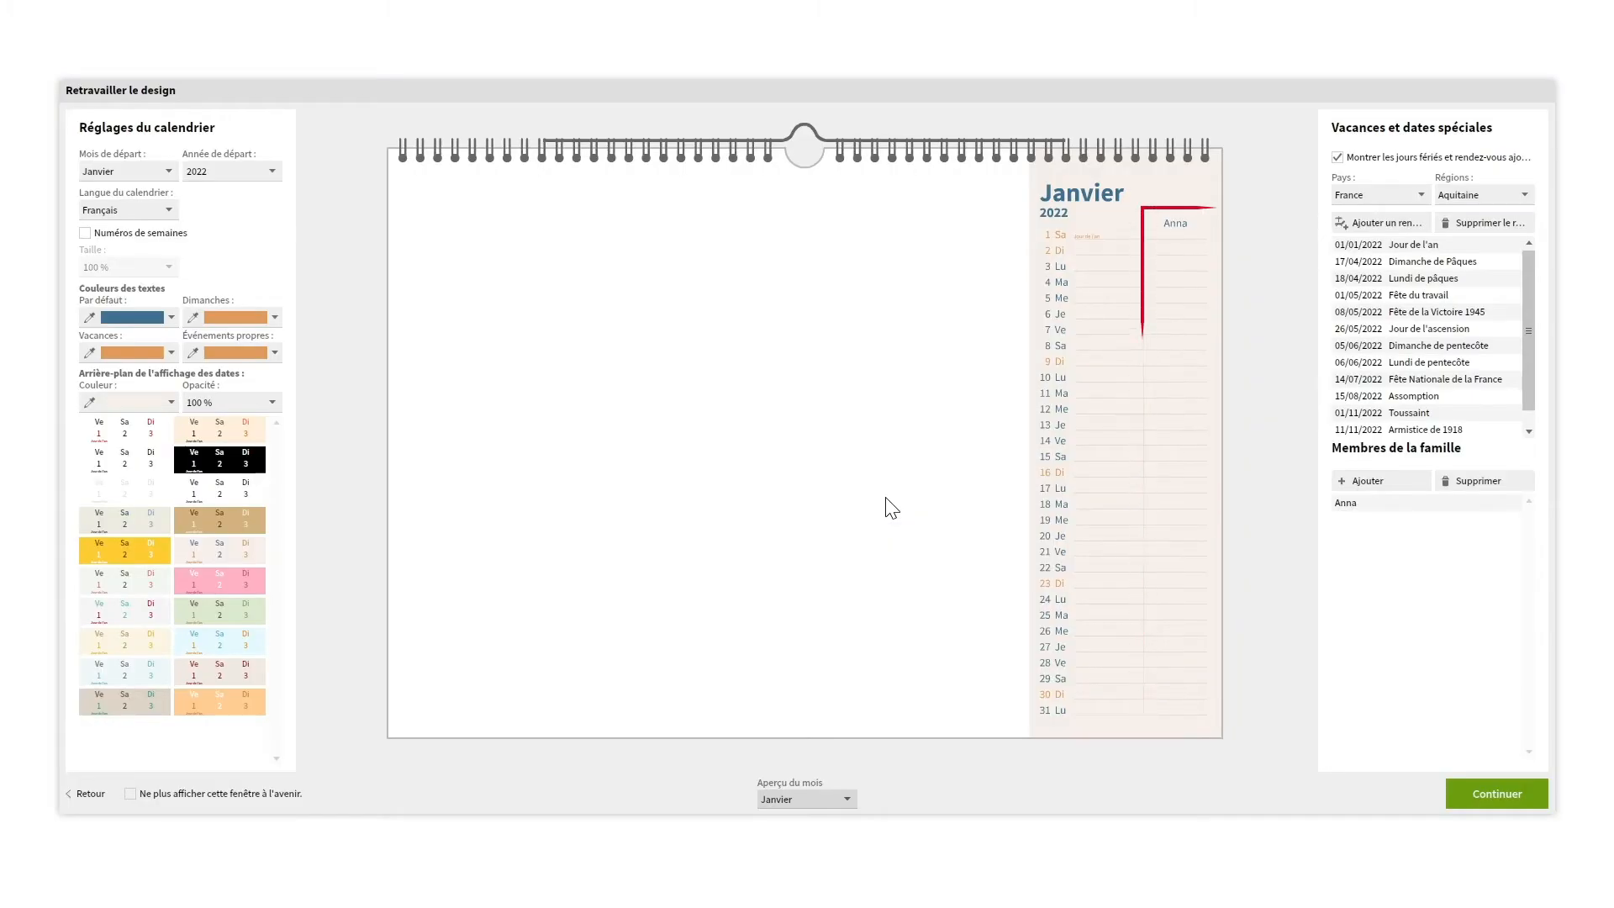
pyautogui.click(1369, 484)
pyautogui.write('Marc')
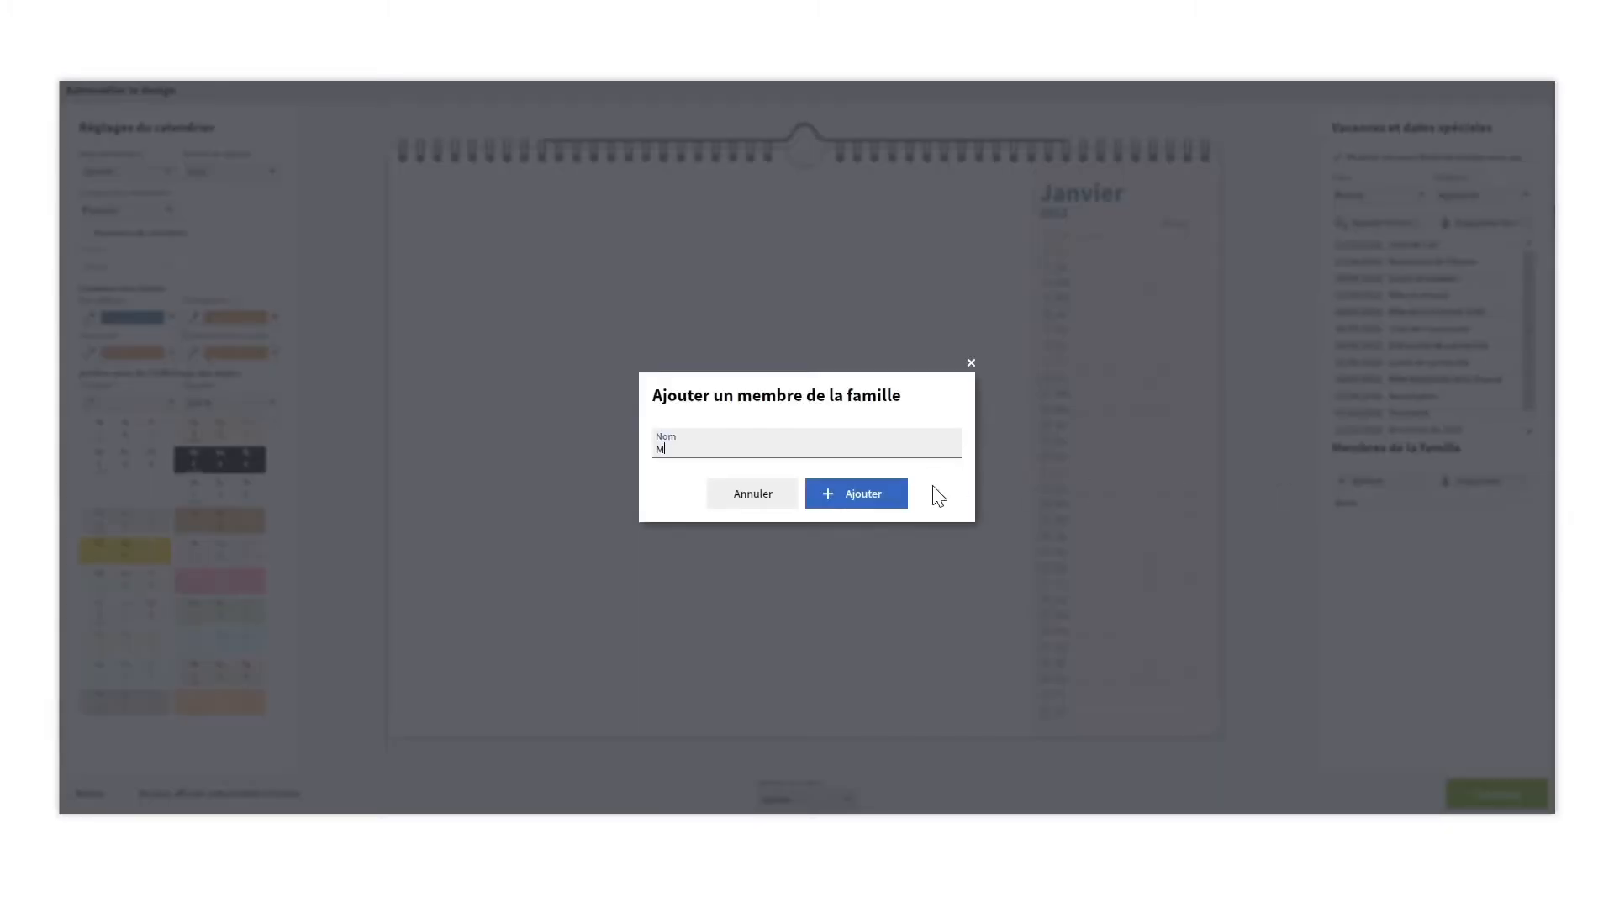
pyautogui.click(889, 491)
pyautogui.click(1349, 481)
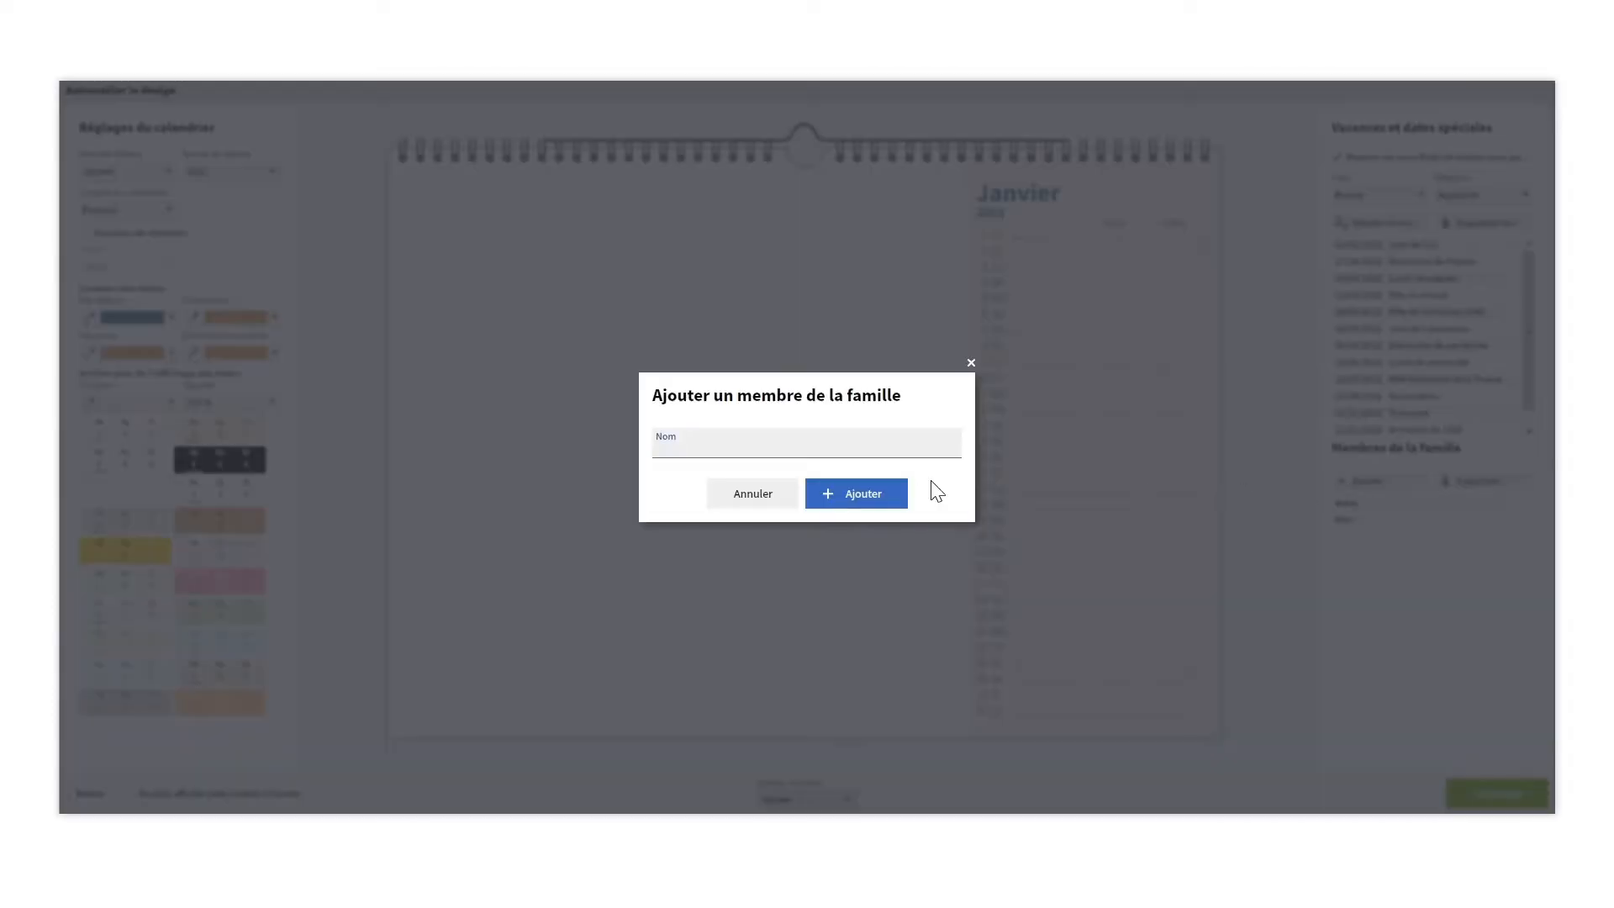
pyautogui.click(896, 498)
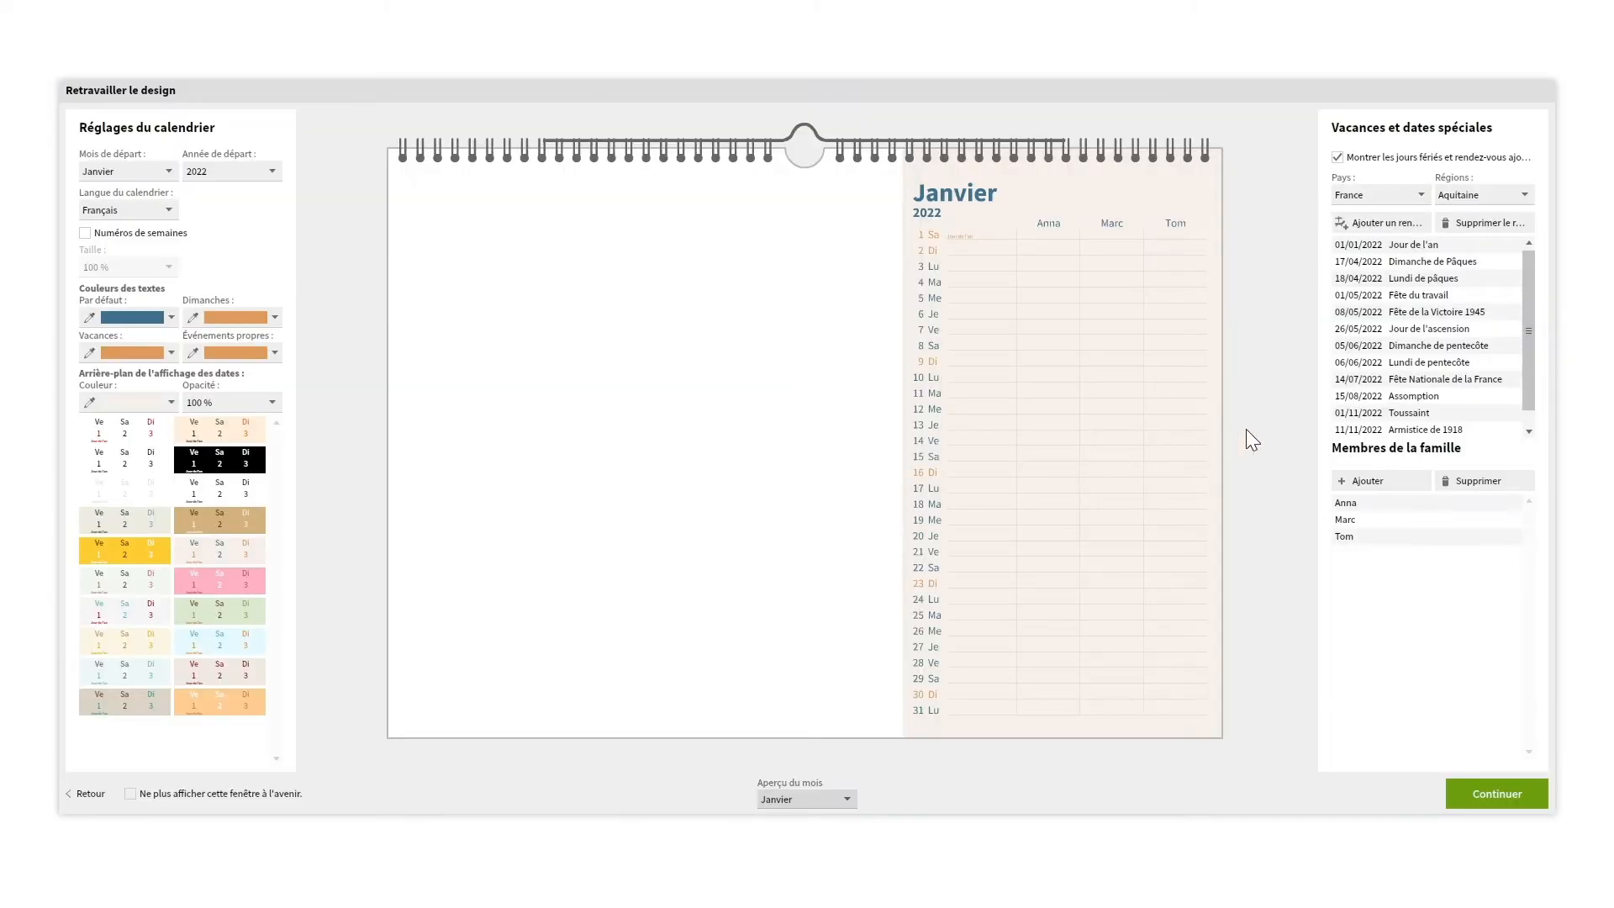
# - Add a birthday appointment on 10/01/2022 and assign it to the first family member
pyautogui.click(1337, 157)
pyautogui.click(1360, 224)
pyautogui.click(949, 434)
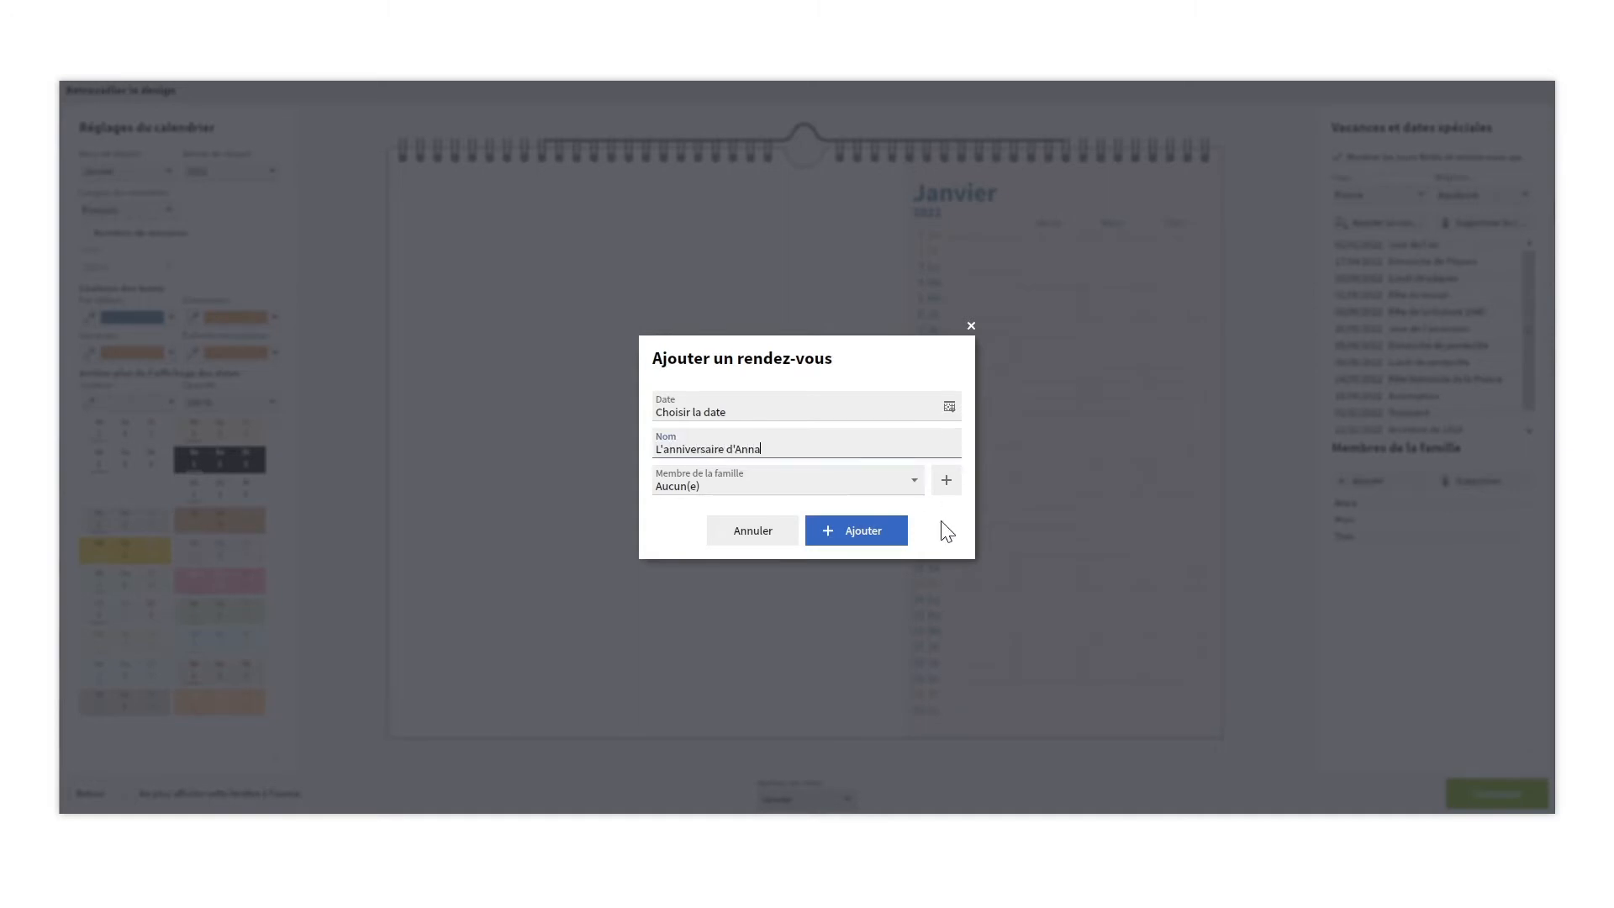
pyautogui.click(949, 407)
pyautogui.click(670, 547)
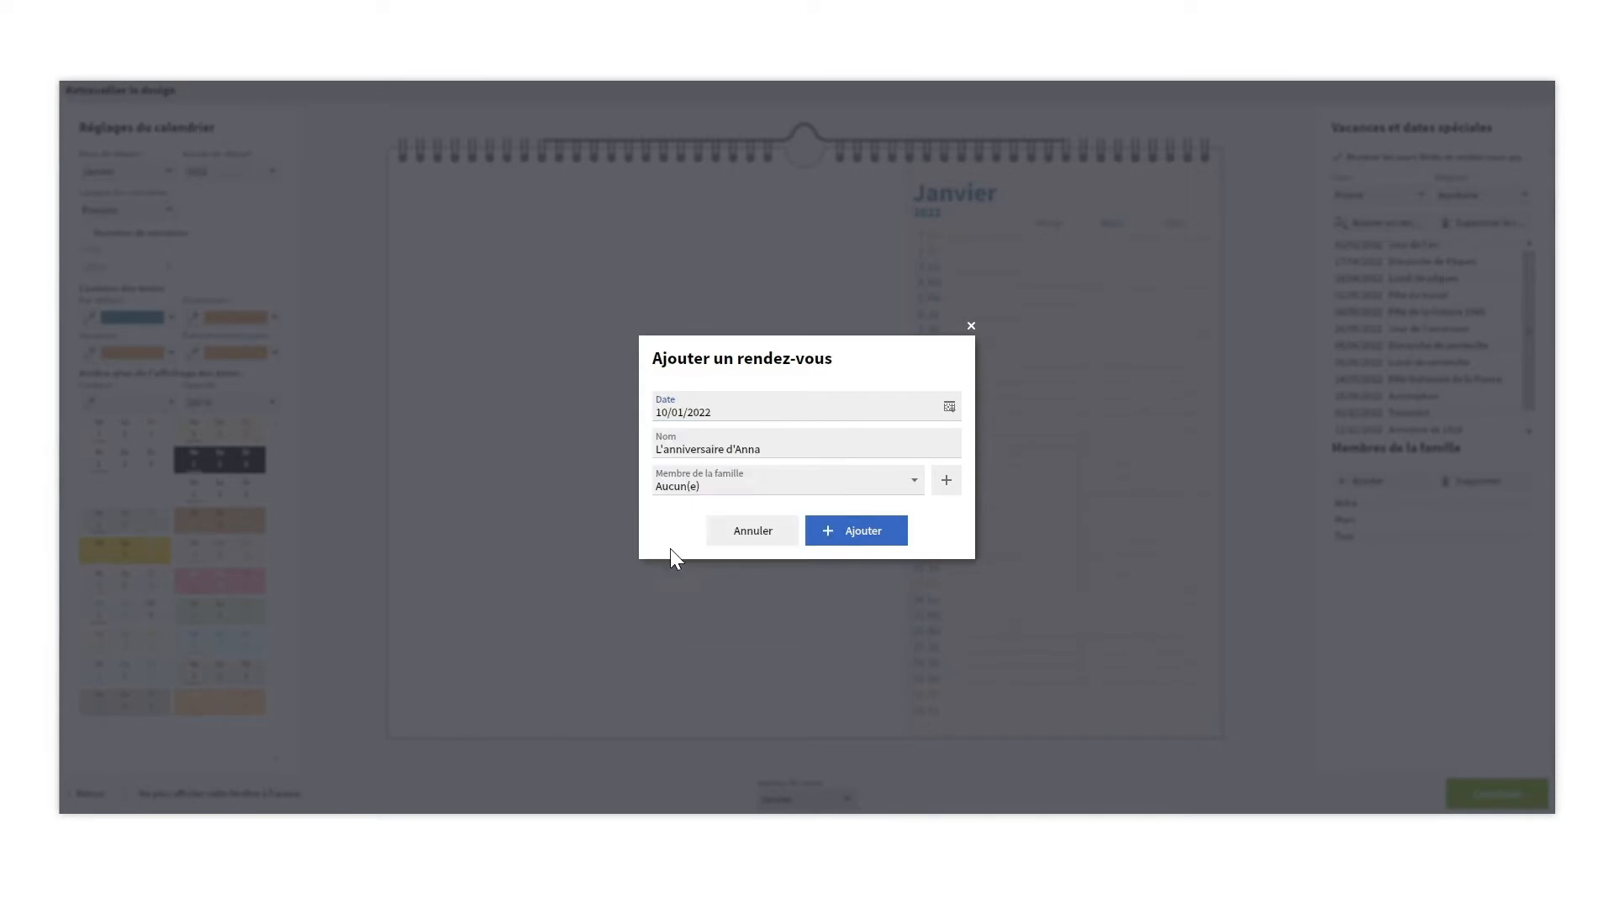
pyautogui.click(913, 483)
pyautogui.click(850, 526)
pyautogui.click(861, 540)
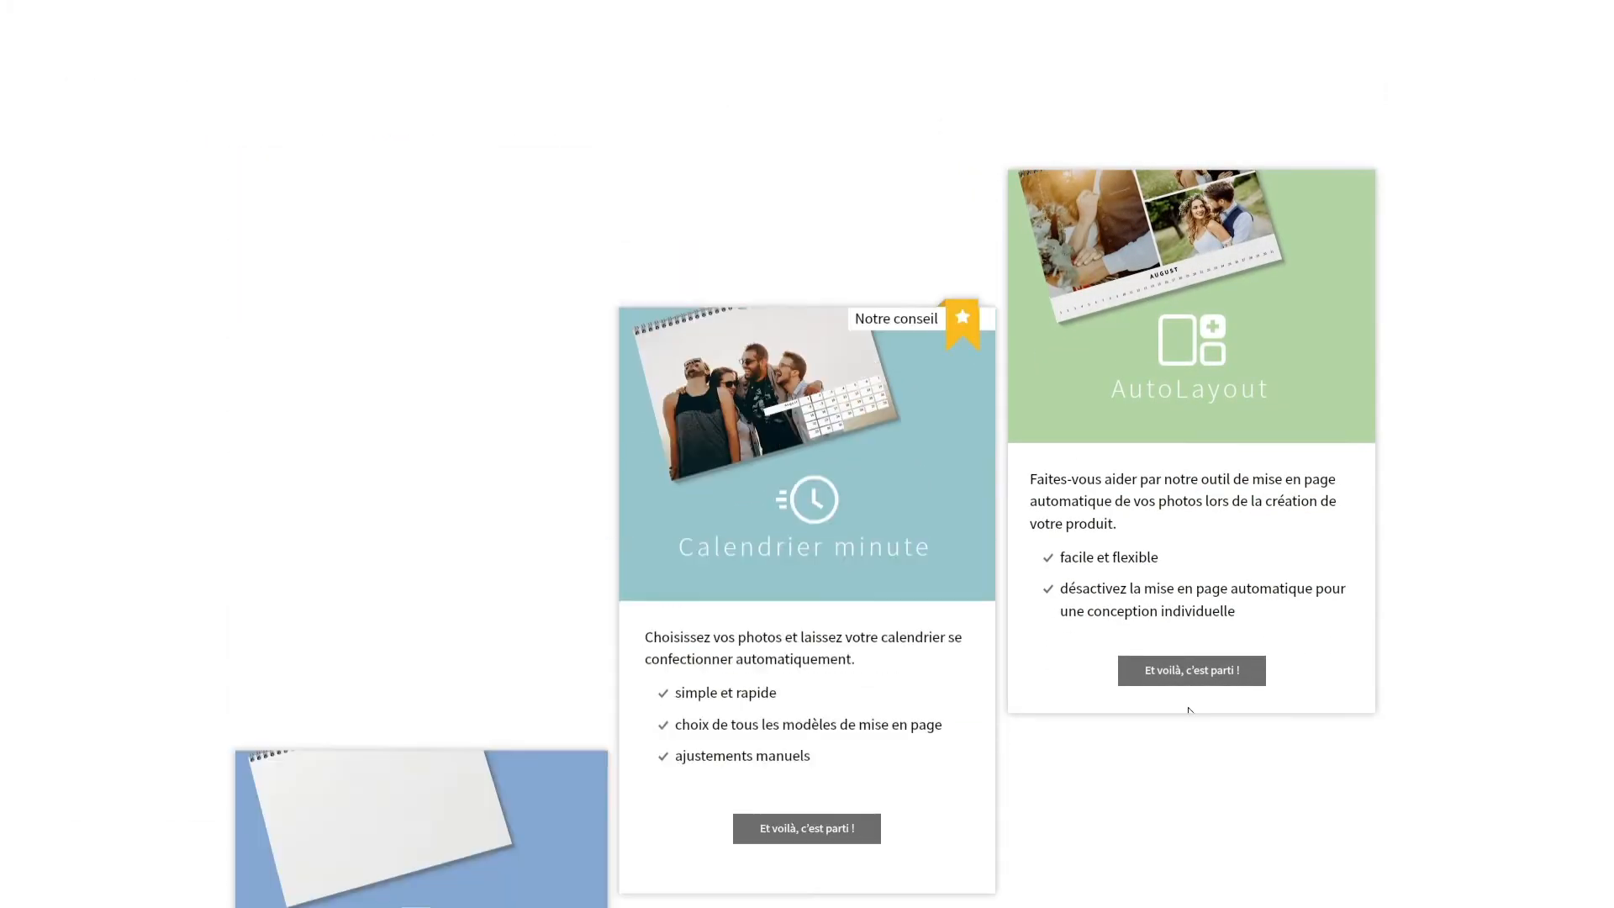
# - Choose AutoLayout as the creation mode and select the design "The Flight of a Butterfly"
pyautogui.click(1188, 672)
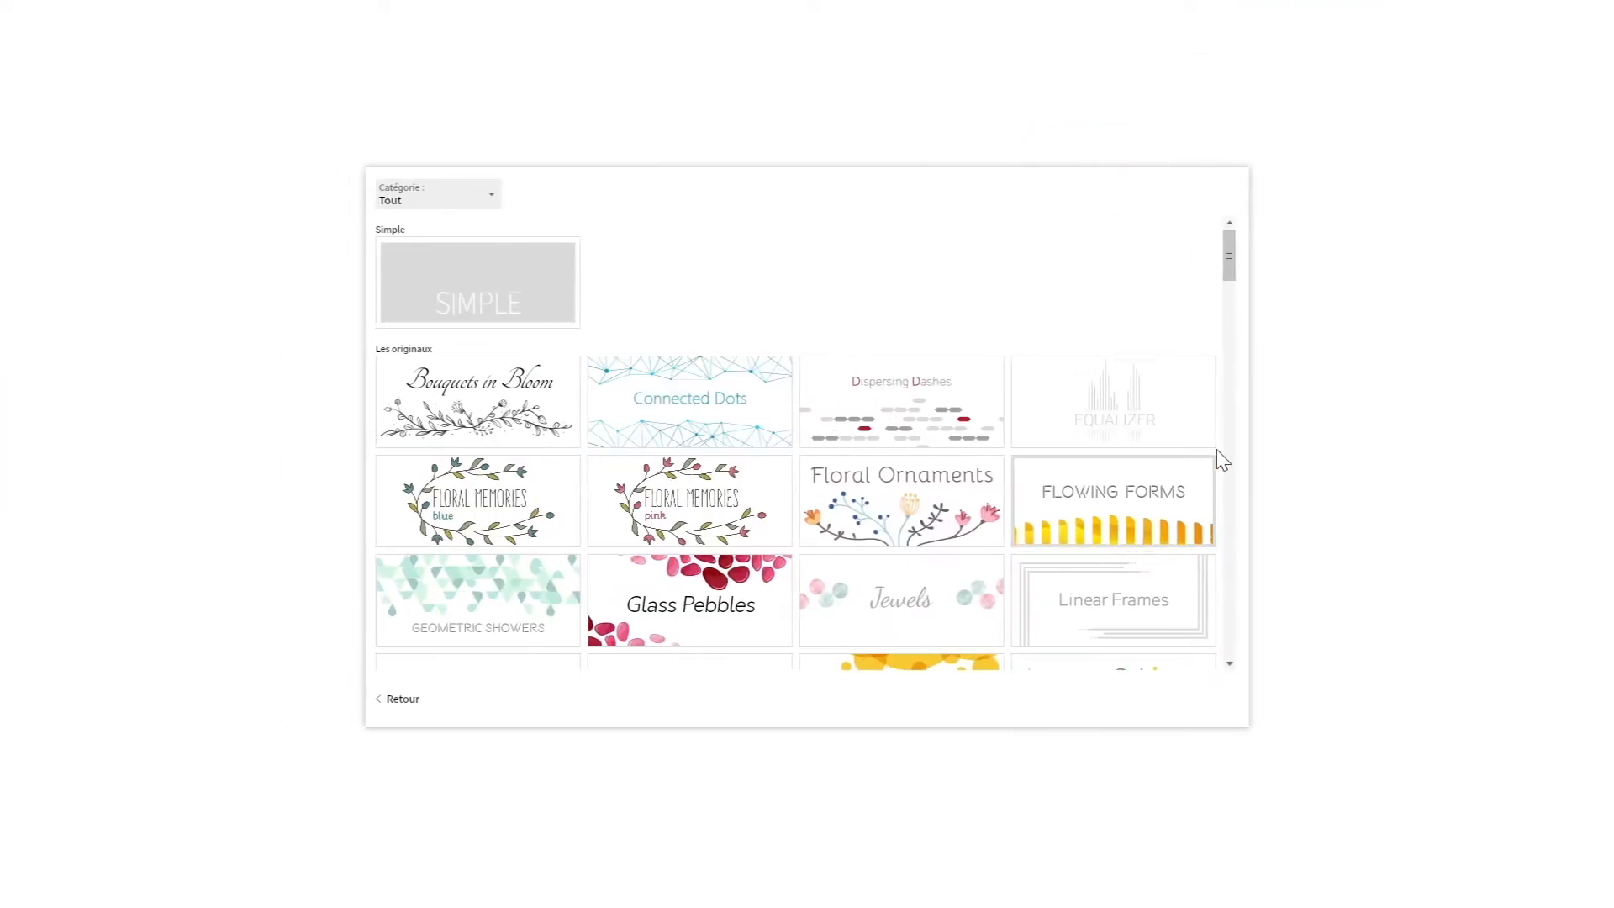
pyautogui.moveTo(1227, 266); pyautogui.dragTo(1233, 401)
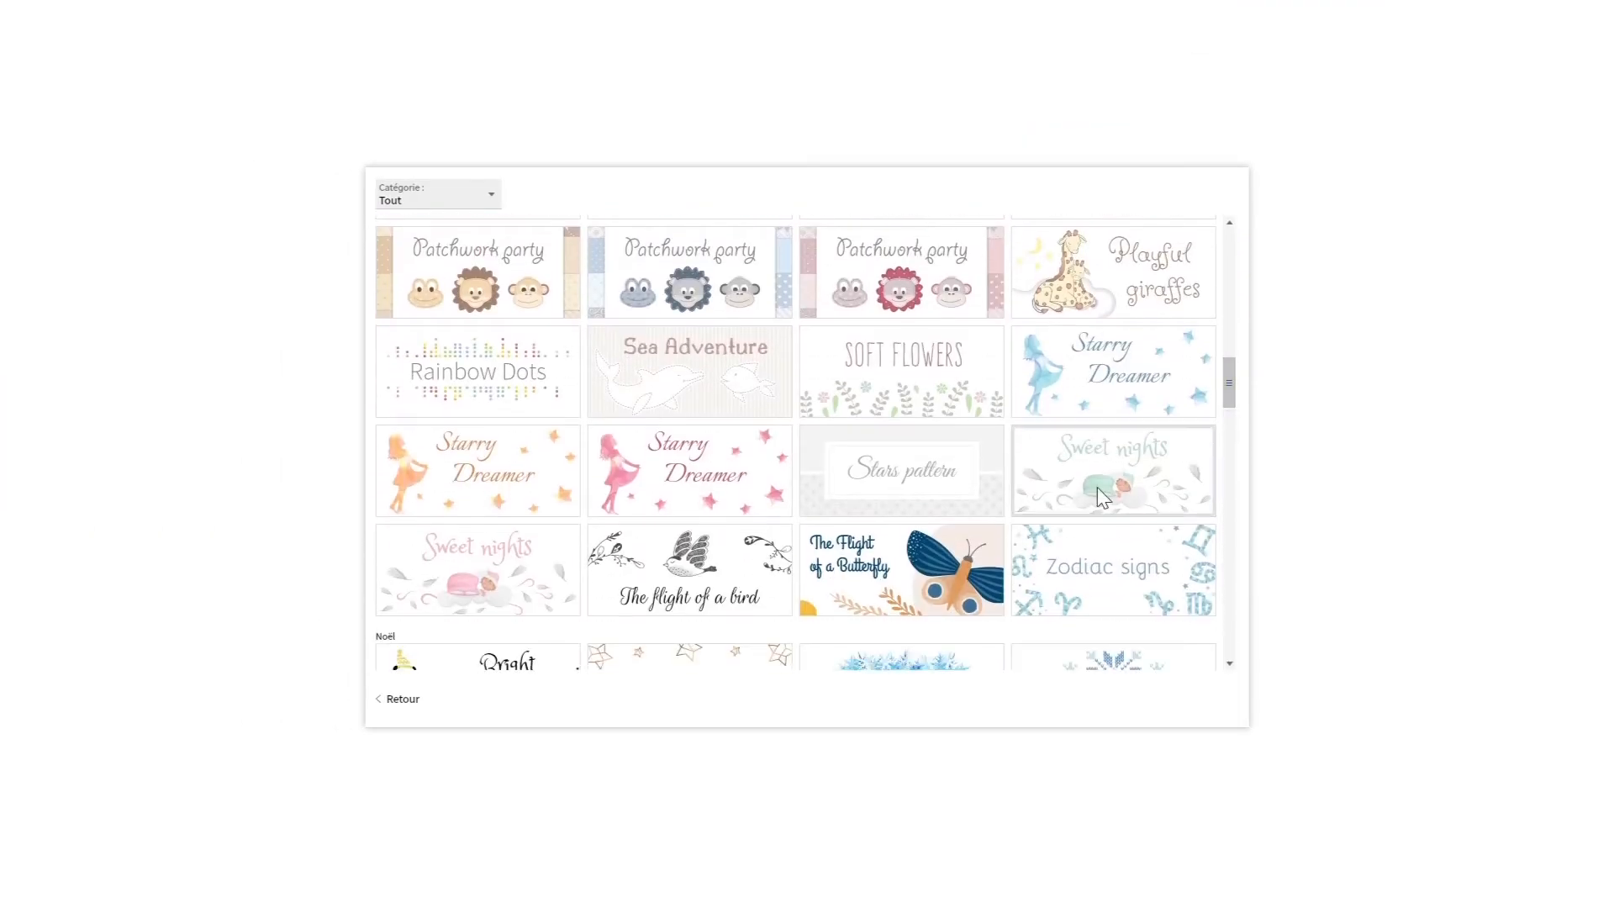
pyautogui.click(923, 563)
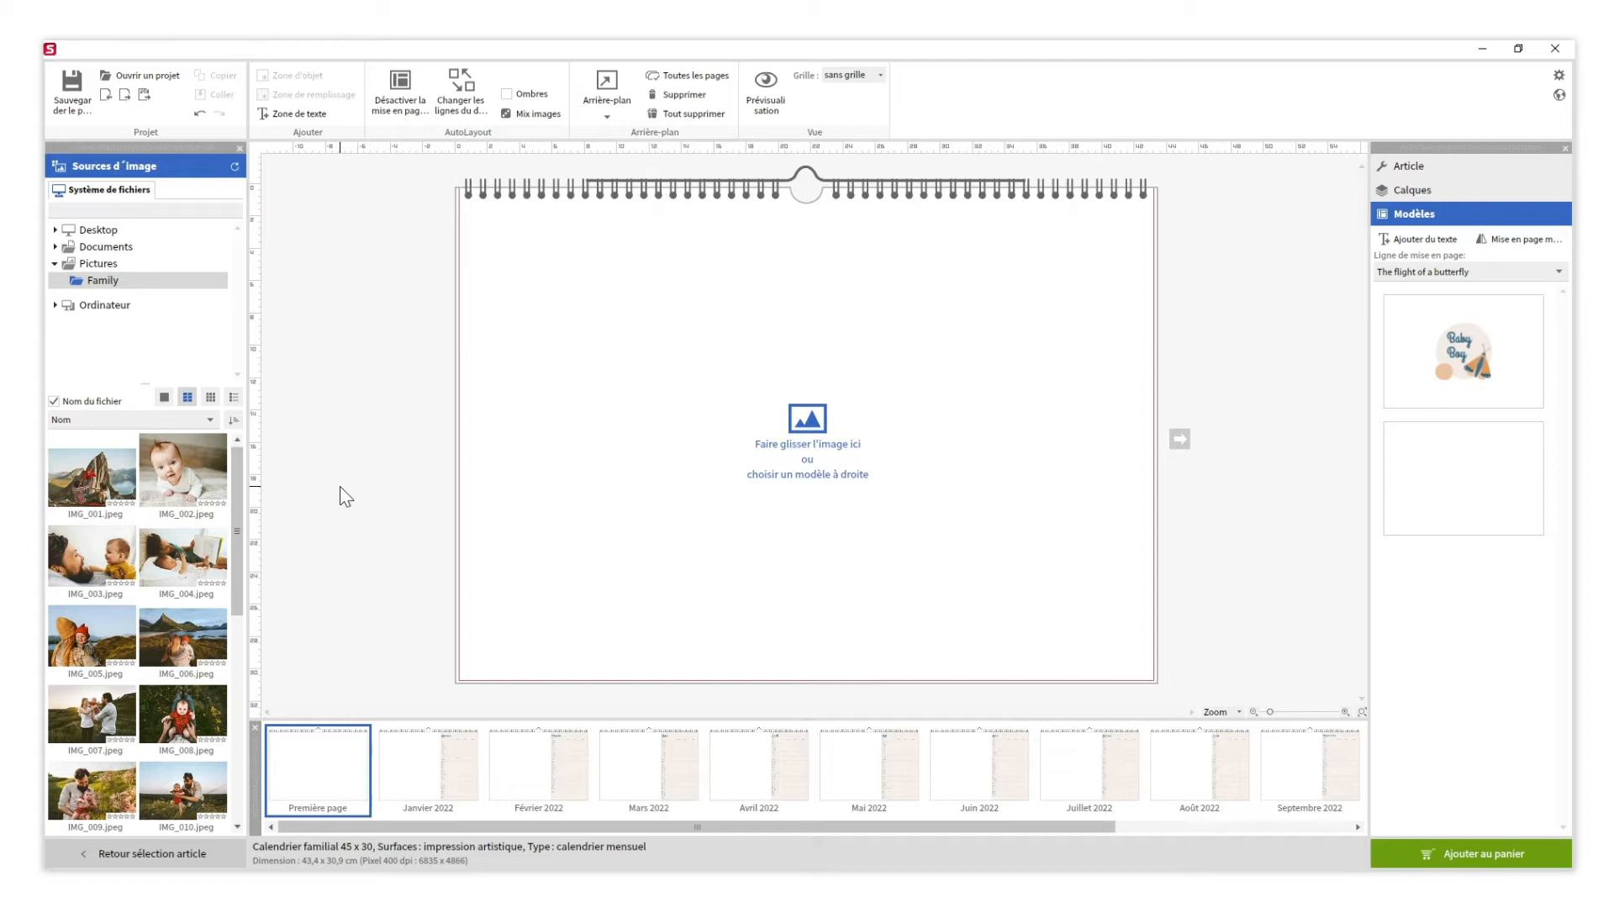
# - Place IMG_001.jpeg on the cover page with a text field, using the layout with a full-width photo above the caption
pyautogui.moveTo(88, 475); pyautogui.dragTo(814, 460)
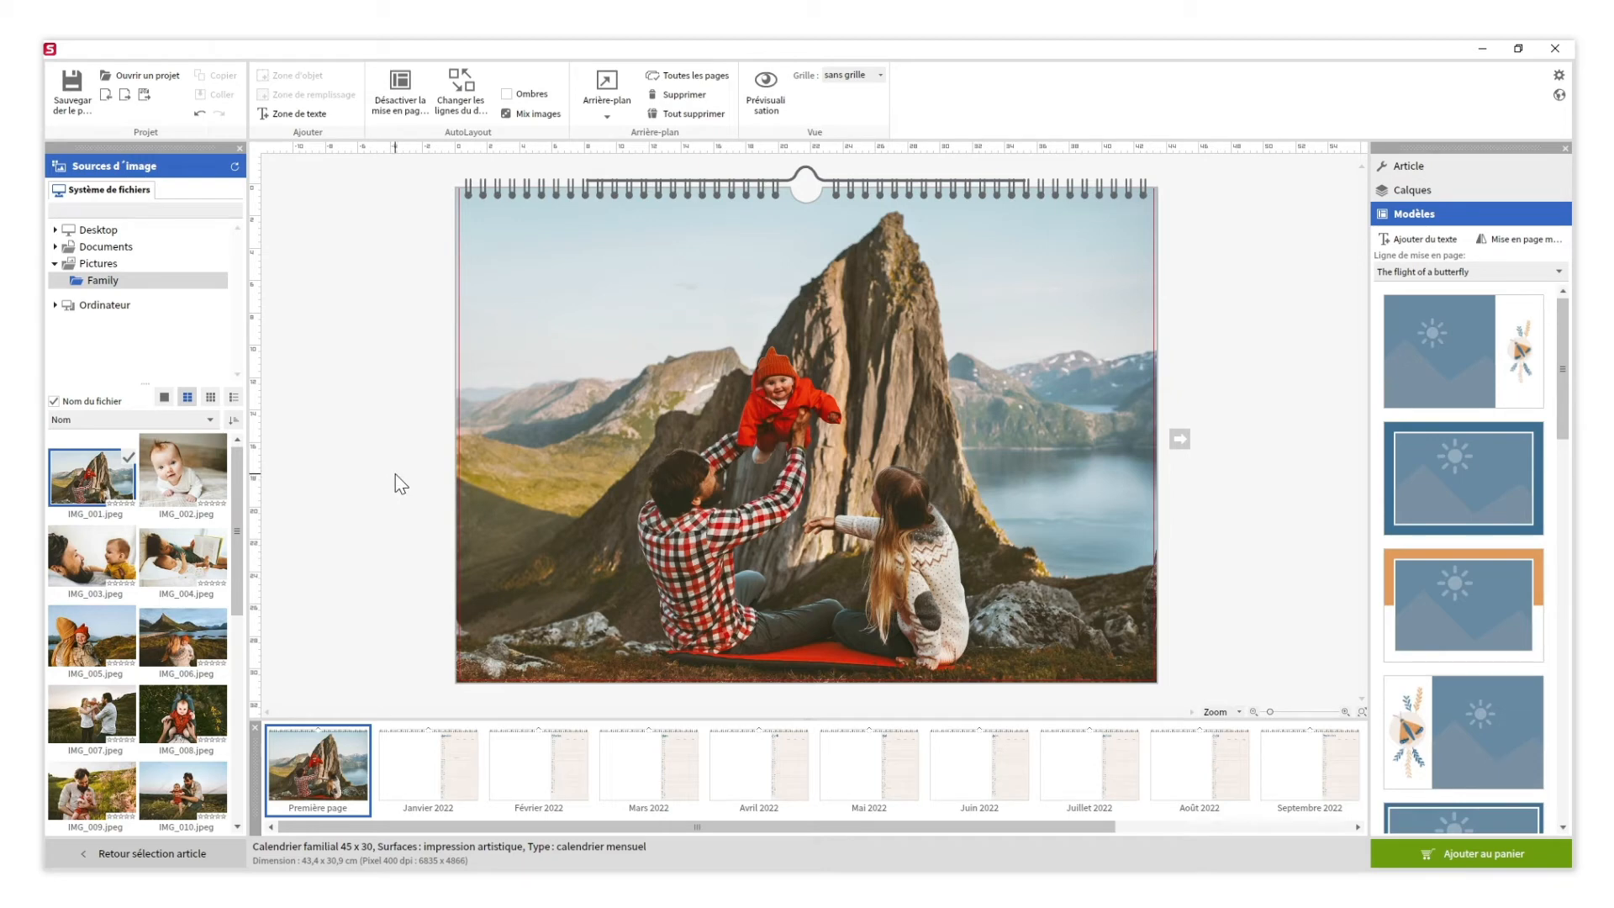
pyautogui.click(300, 113)
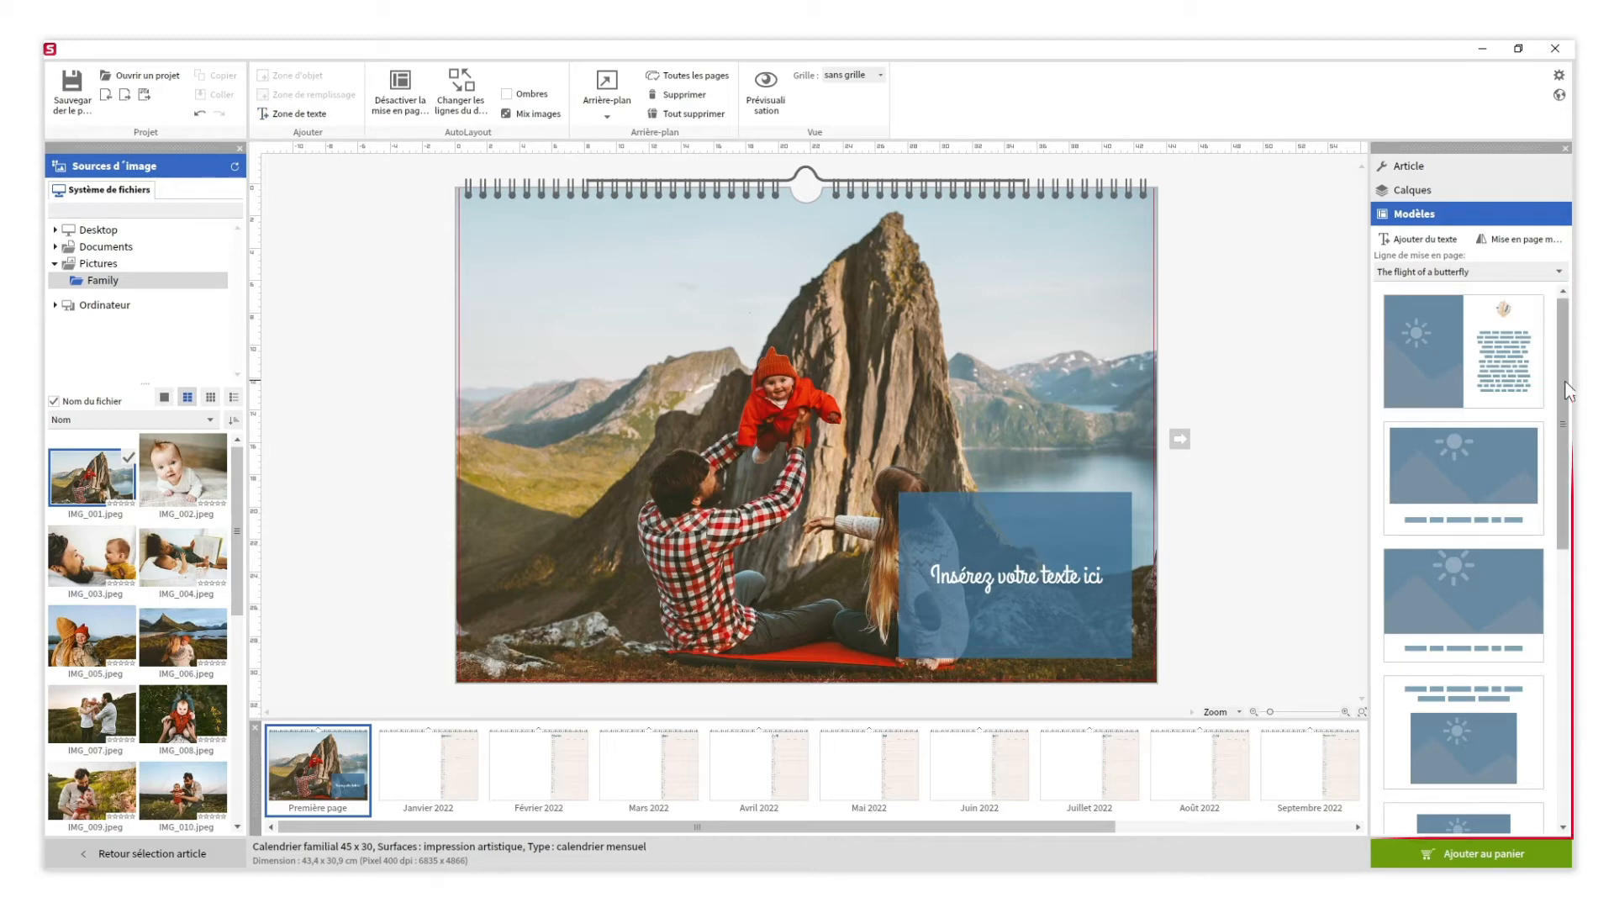
pyautogui.scroll(-3, 1568, 479)
pyautogui.click(1463, 345)
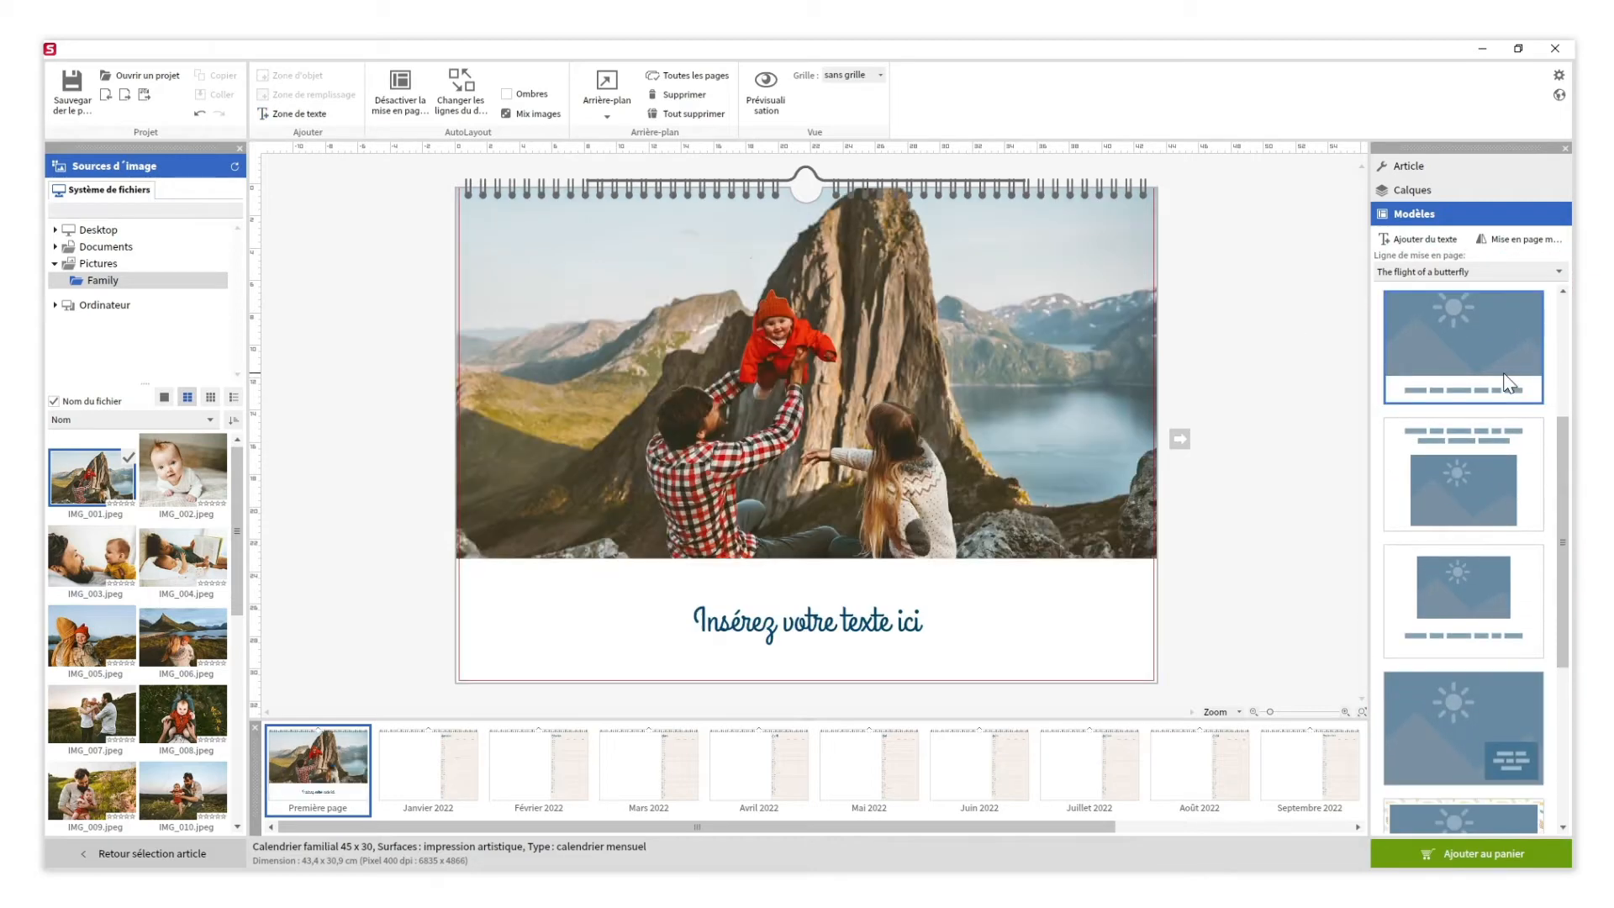
# - Replace the cover's placeholder text with "Bienvenue 2022"
pyautogui.doubleClick(805, 621)
pyautogui.write('Bienvenue 2022')
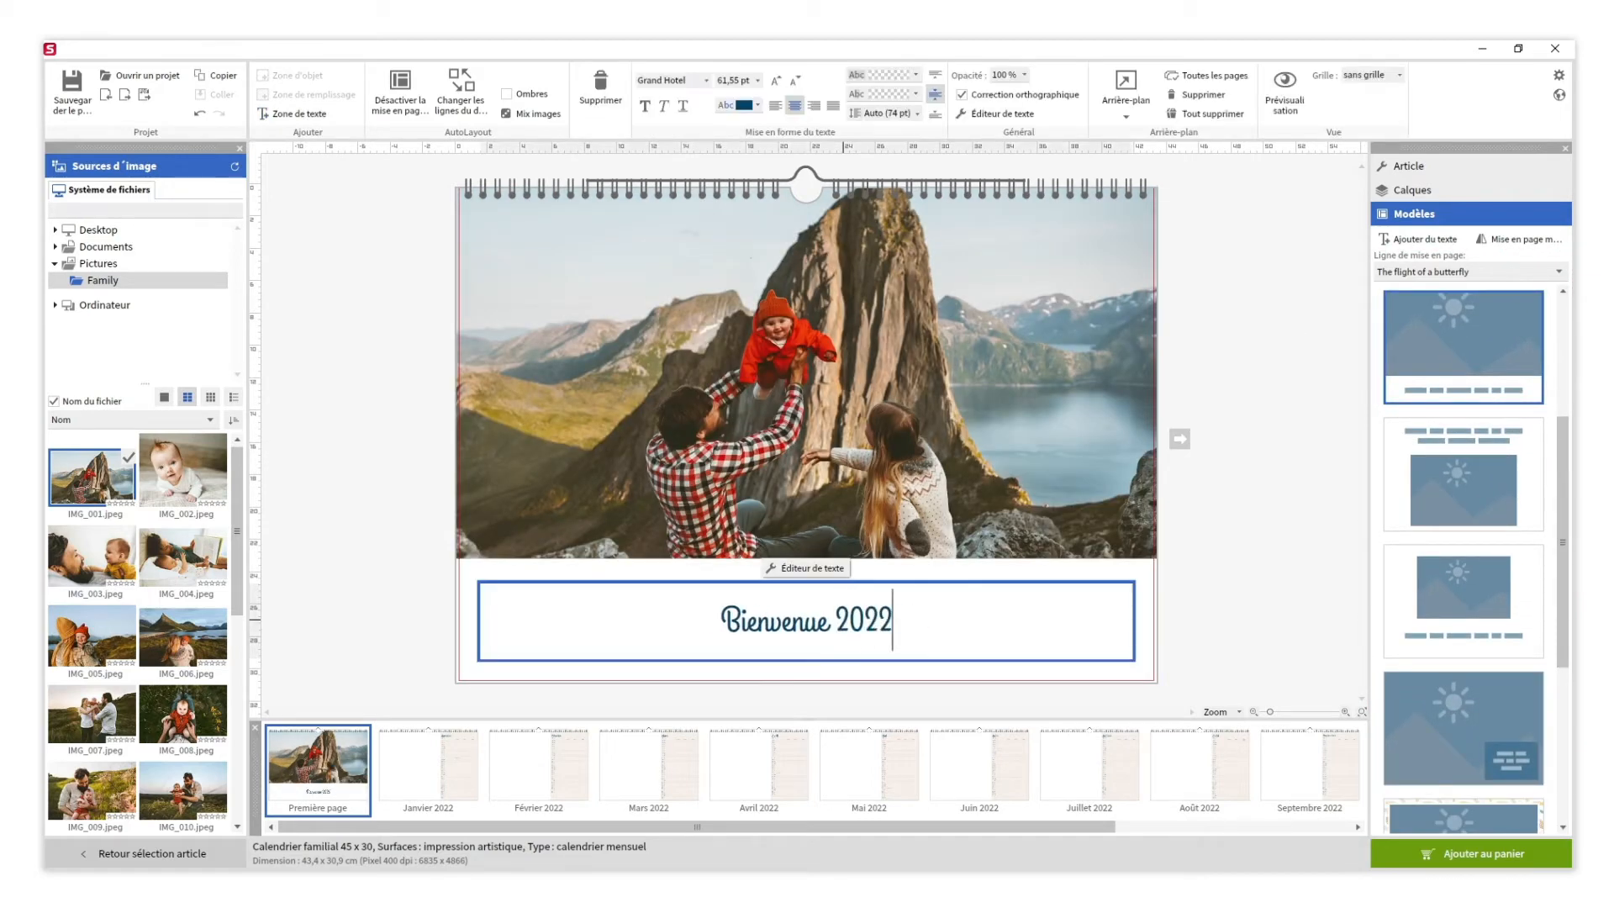
pyautogui.click(1178, 623)
# - Recolour the cover title with a dark tone sampled from the rock in the photo
pyautogui.click(1063, 629)
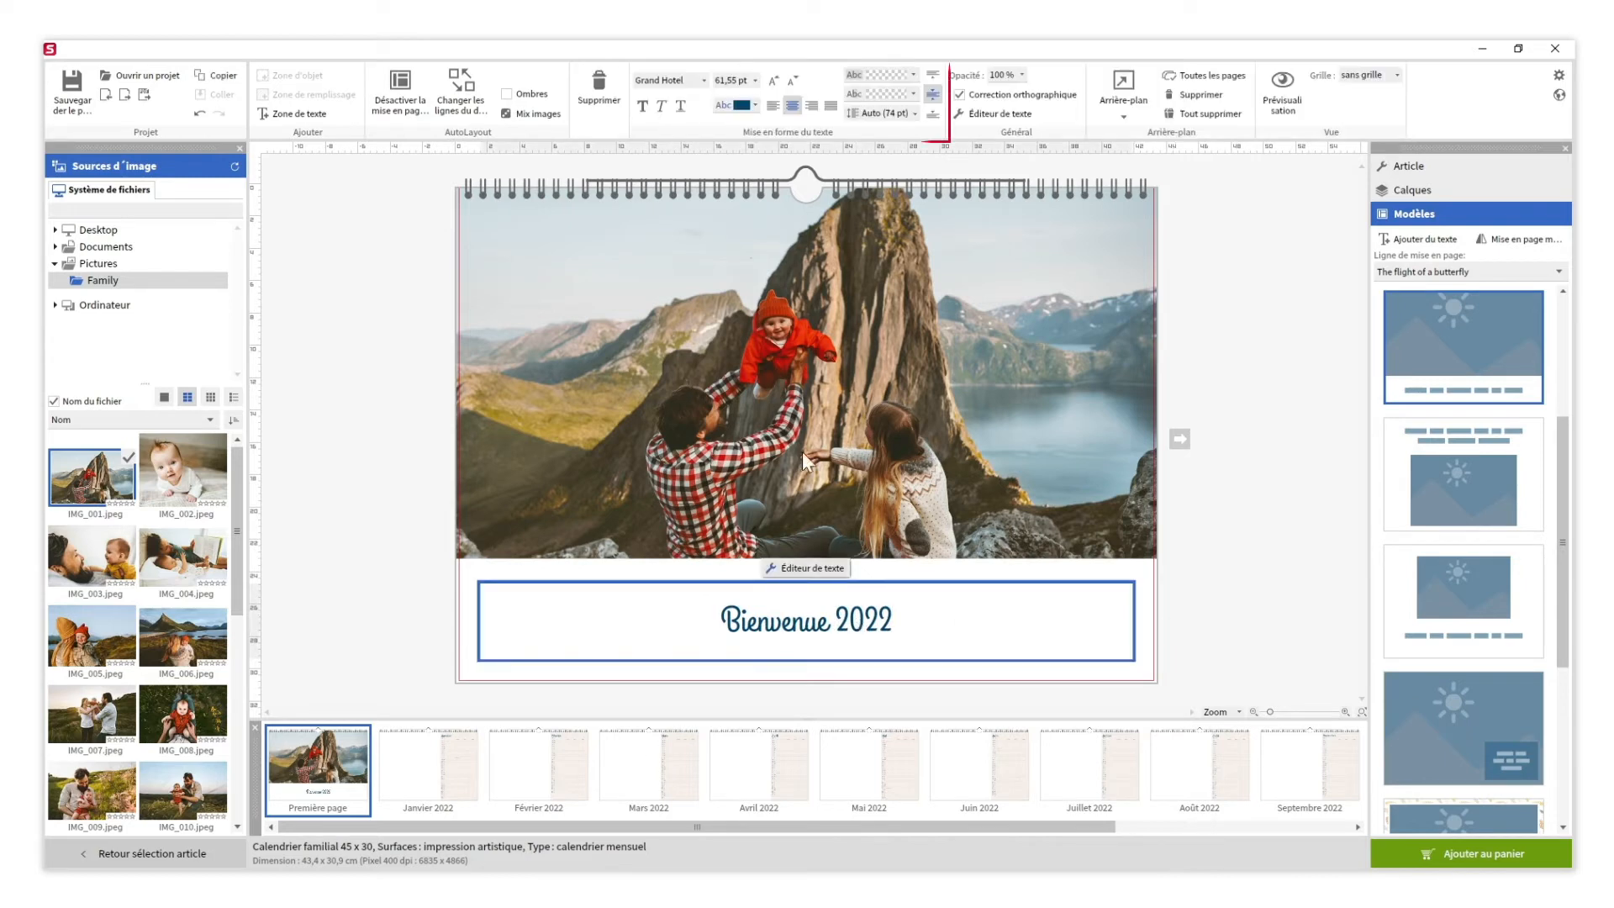
pyautogui.click(756, 105)
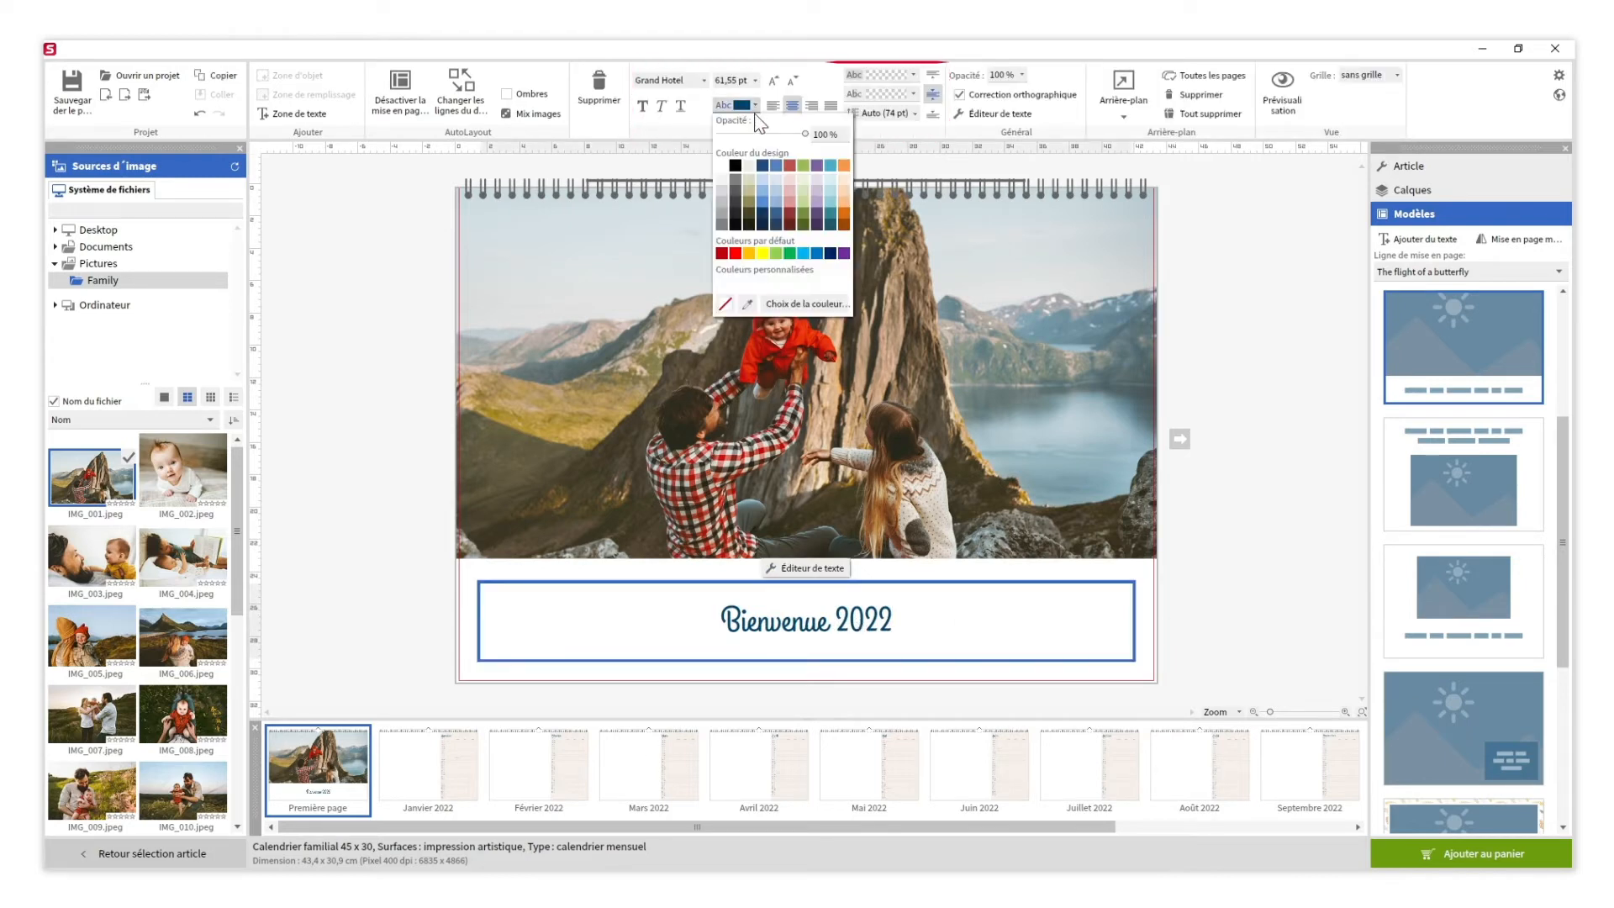
pyautogui.click(747, 304)
pyautogui.click(845, 273)
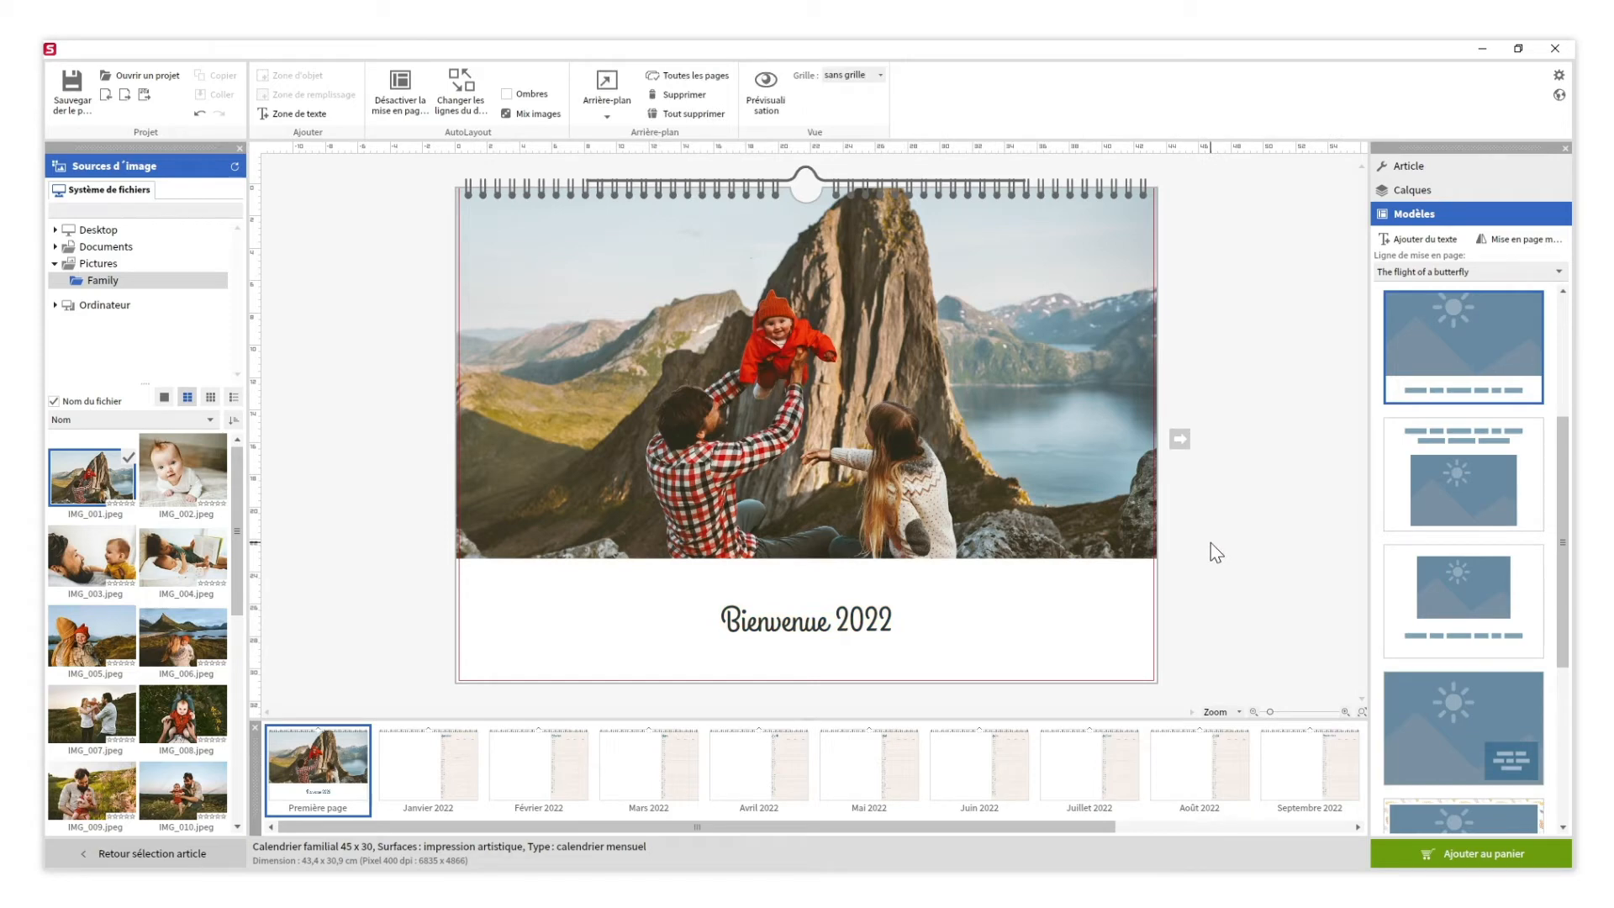
# - Place IMG_002.jpeg on the January page, IMG_003.jpeg and IMG_004.jpeg on February, and IMG_005.jpeg on March 2022
pyautogui.click(437, 765)
pyautogui.moveTo(198, 481); pyautogui.dragTo(592, 462)
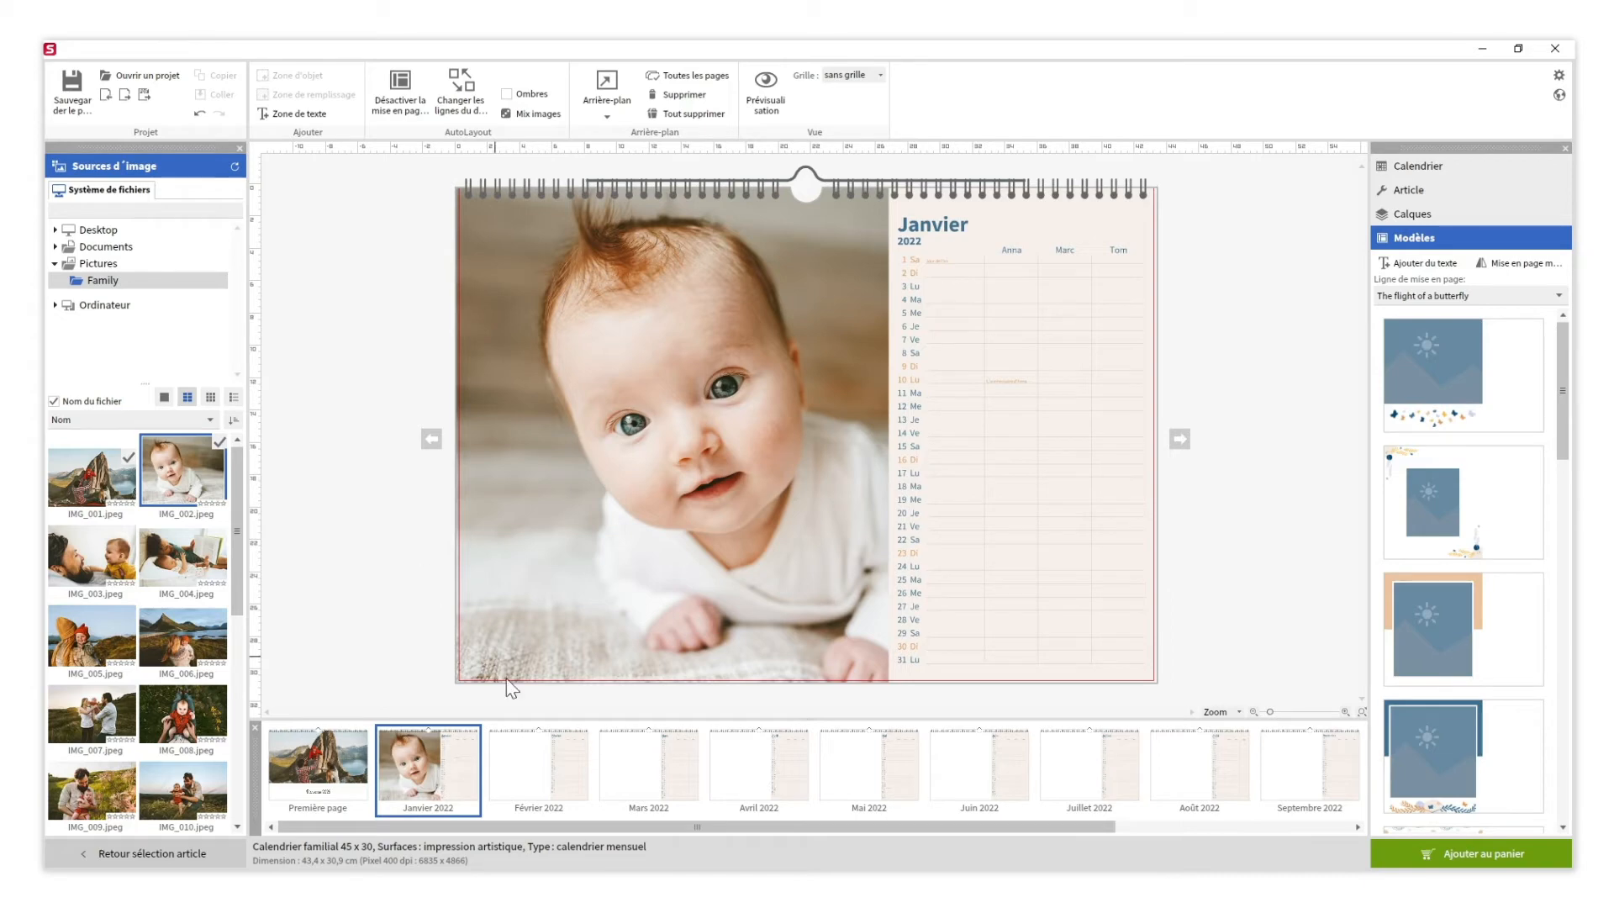
pyautogui.click(538, 765)
pyautogui.moveTo(91, 555); pyautogui.dragTo(551, 349)
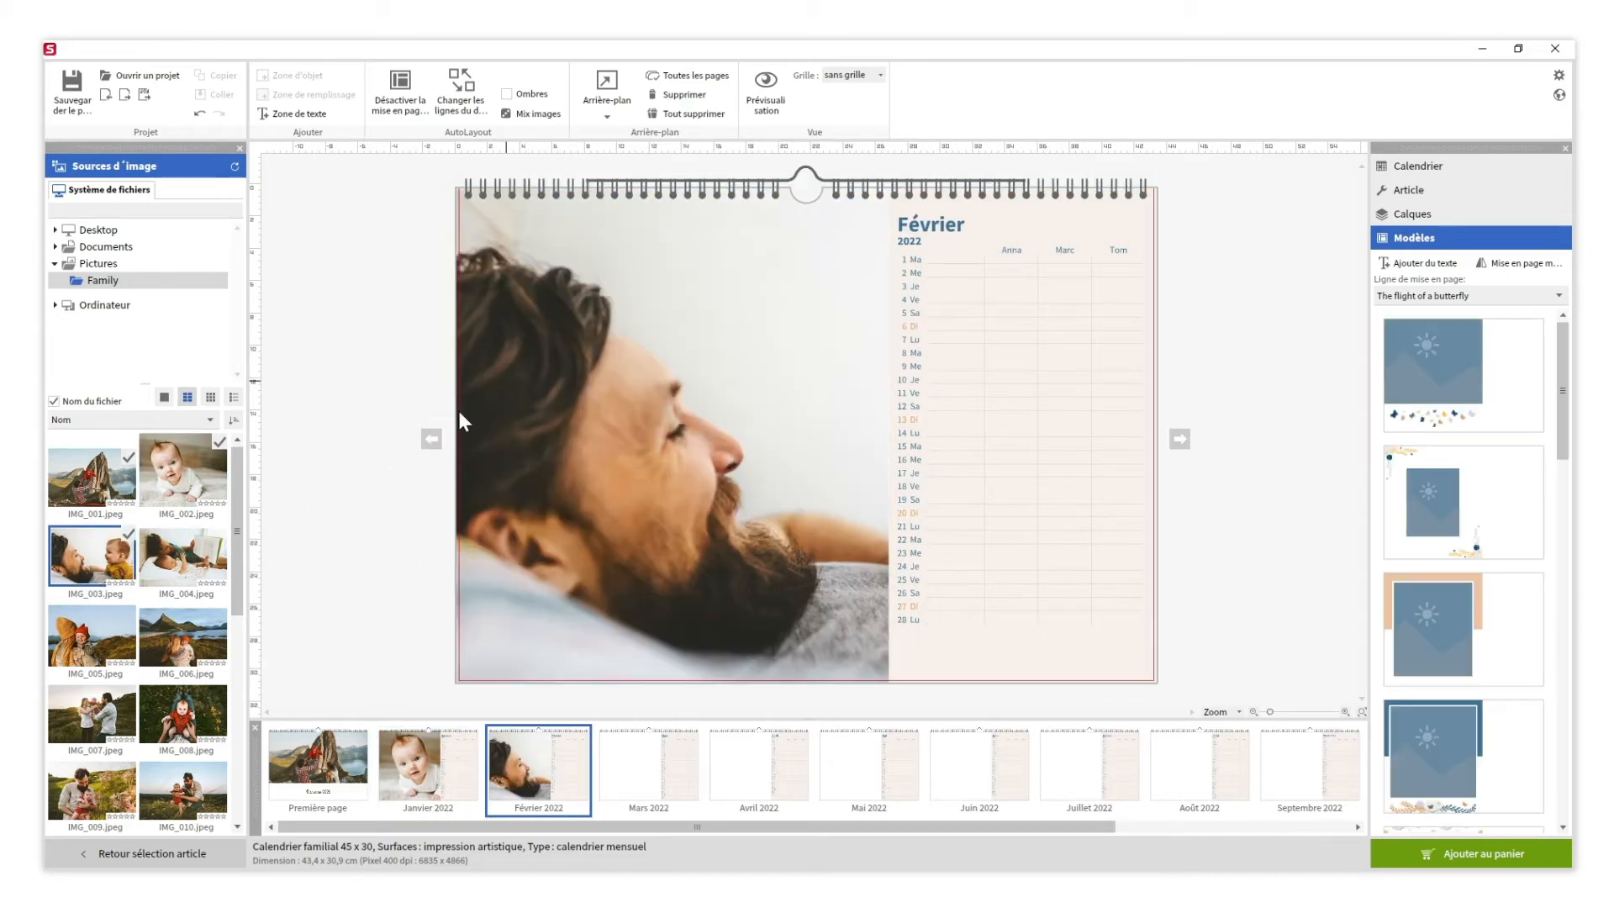
pyautogui.moveTo(182, 555); pyautogui.dragTo(471, 547)
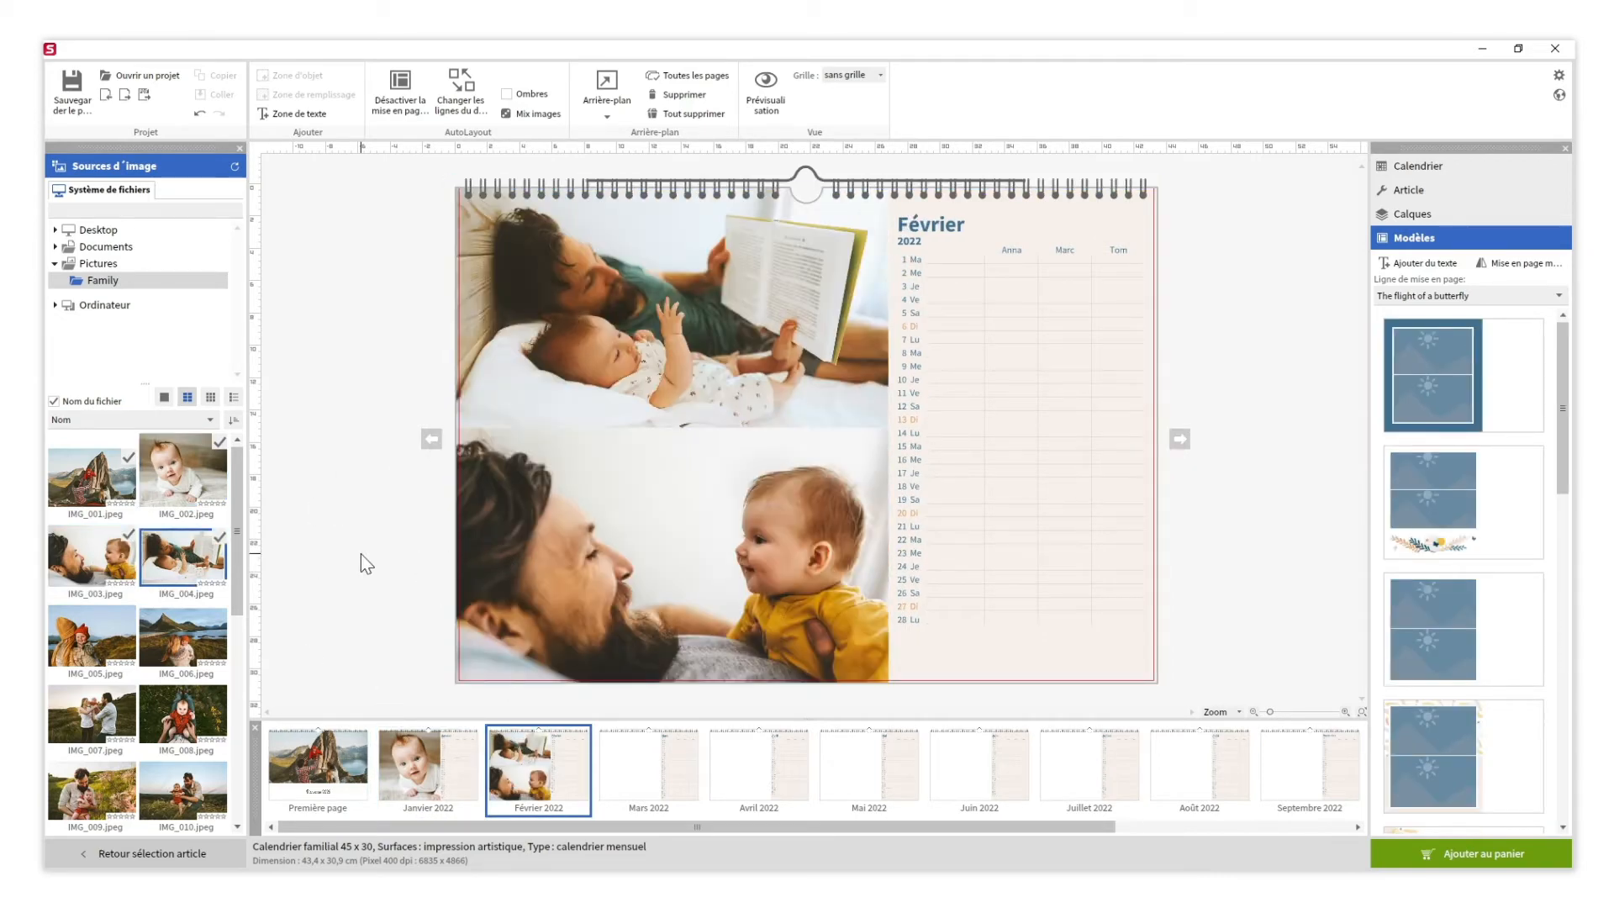
pyautogui.click(618, 767)
pyautogui.moveTo(72, 634); pyautogui.dragTo(639, 447)
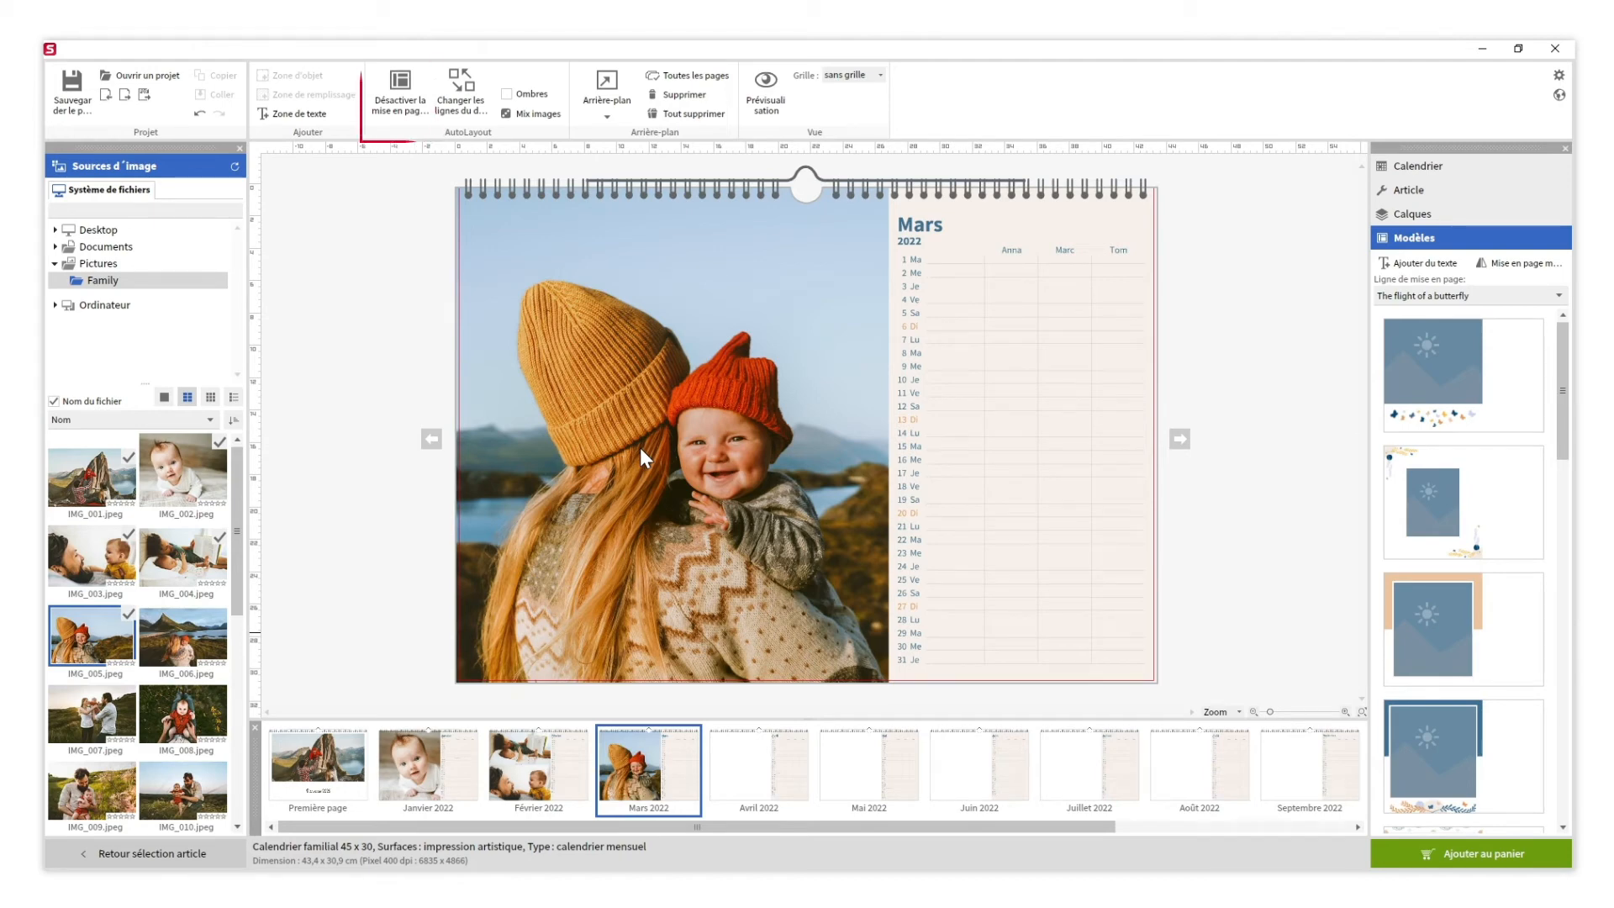
# - Deactivate the automatic layout and add a text box in the sky of the March photo, at about X 13.3 cm, Y 3.7 cm
pyautogui.click(410, 83)
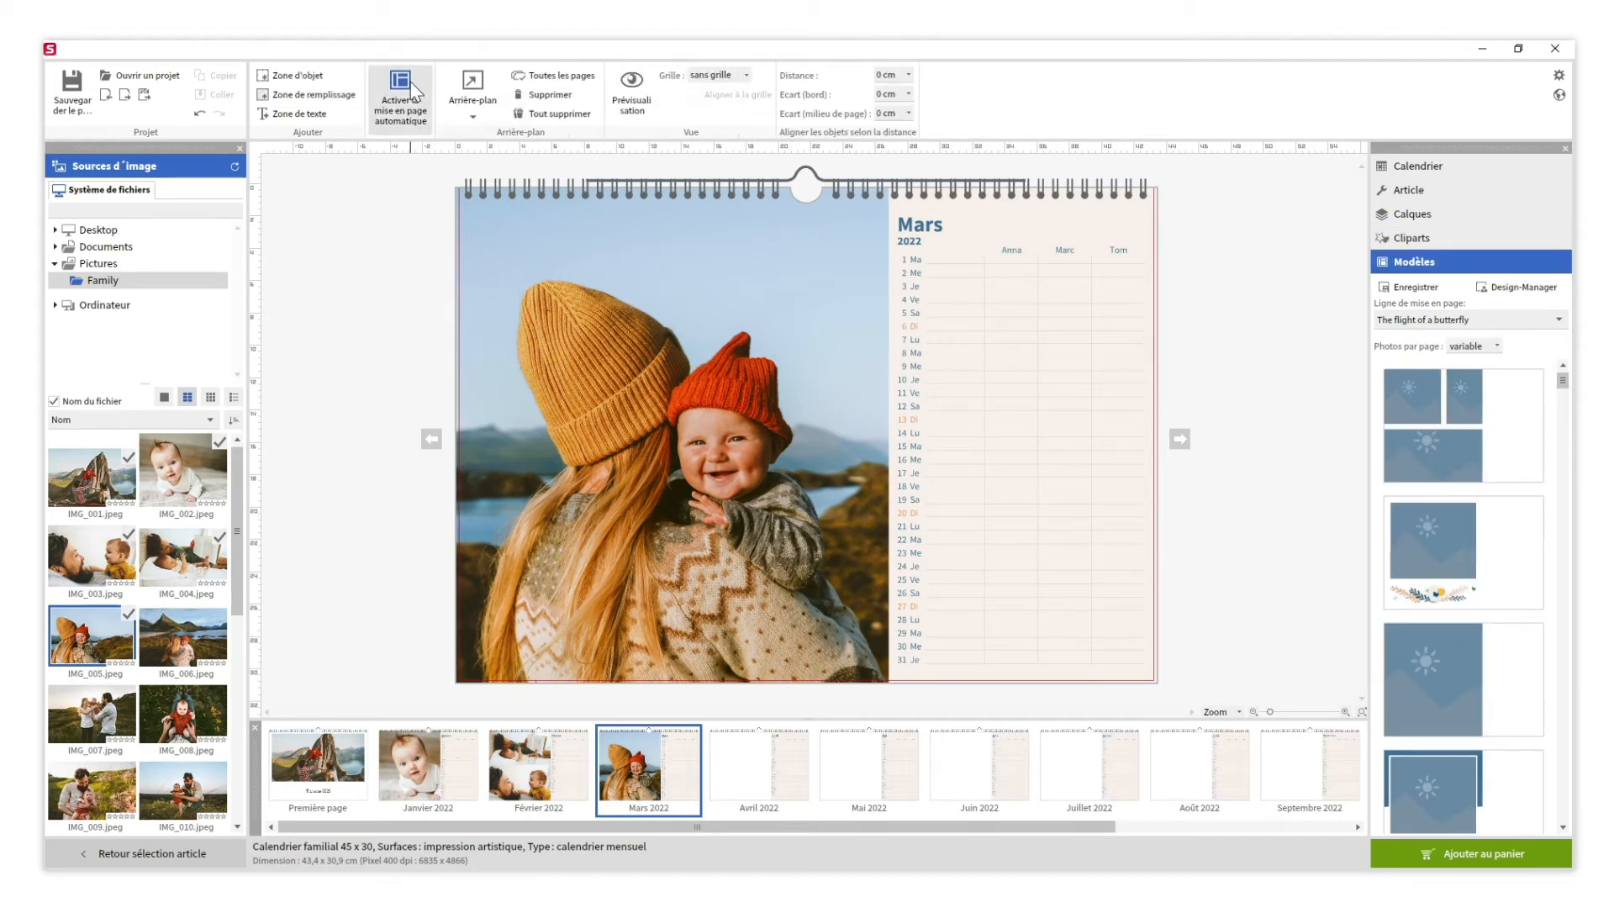
pyautogui.click(327, 126)
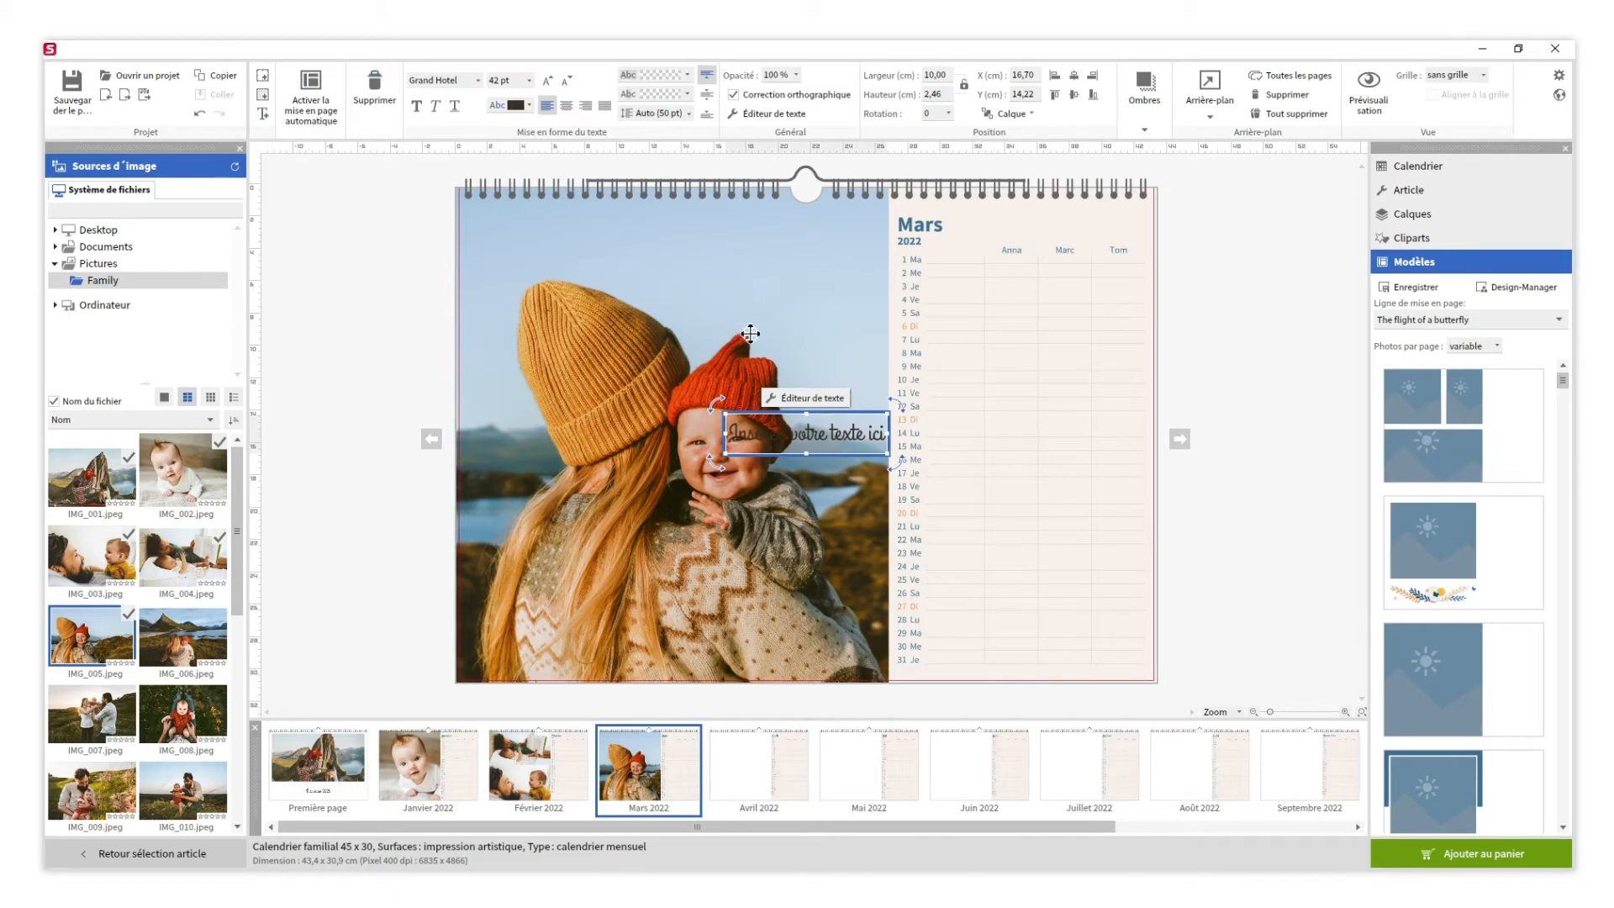
pyautogui.moveTo(847, 422); pyautogui.dragTo(810, 278)
# - Change the March text to "Premier voyage!" and move it to about X 16.8 cm, Y 5.7 cm, above the baby's red hat
pyautogui.doubleClick(810, 277)
pyautogui.write('Pr')
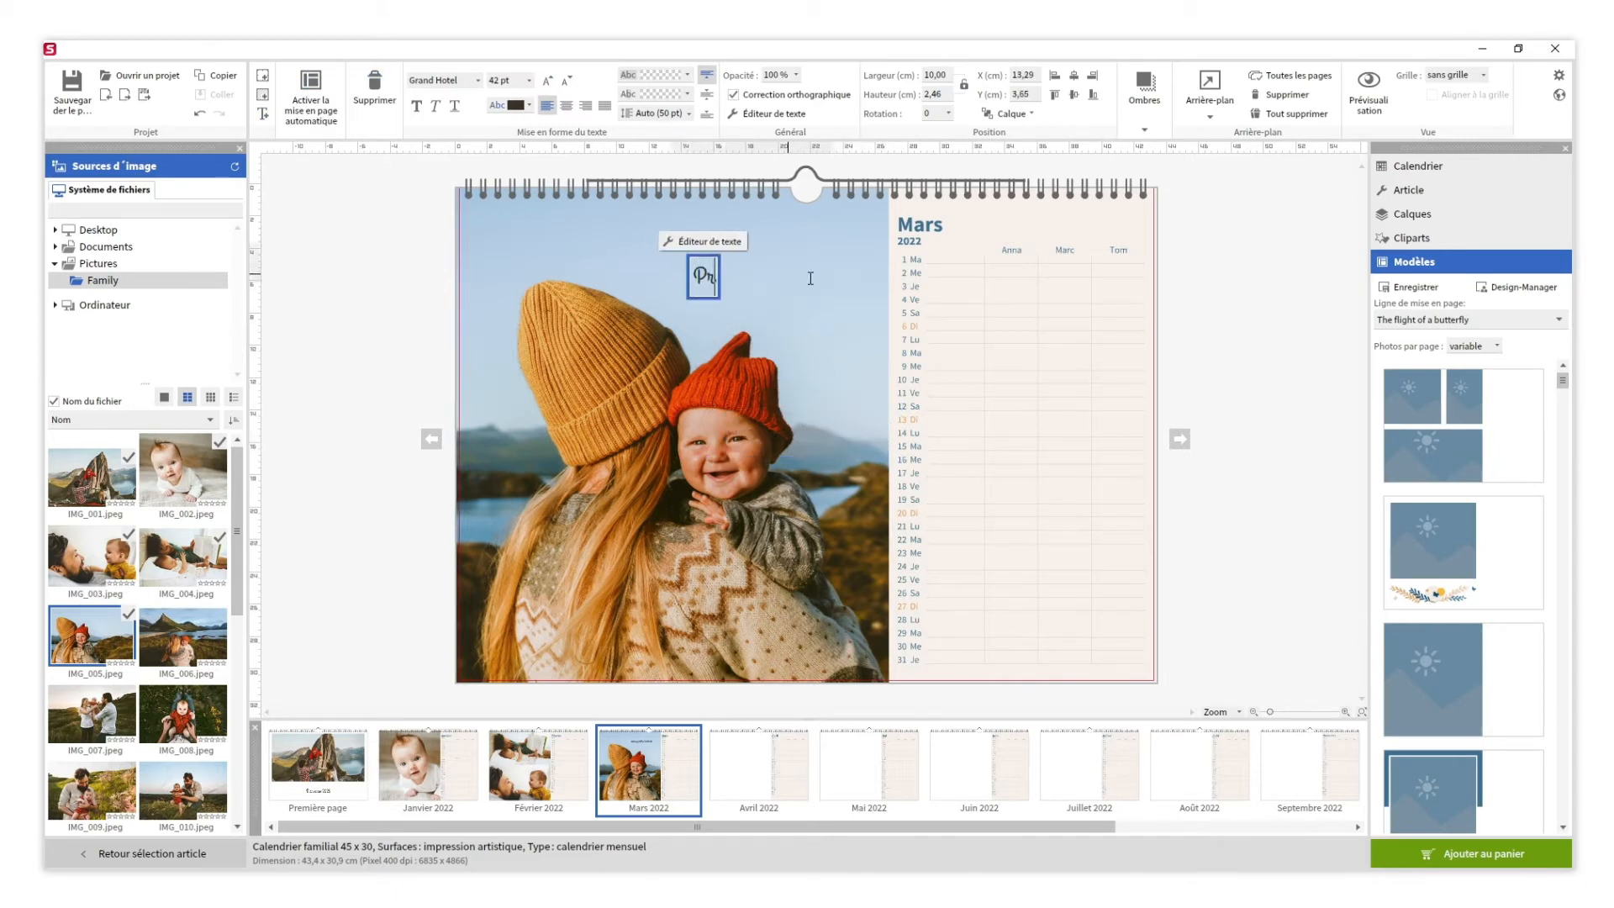
pyautogui.write('emier voyage!')
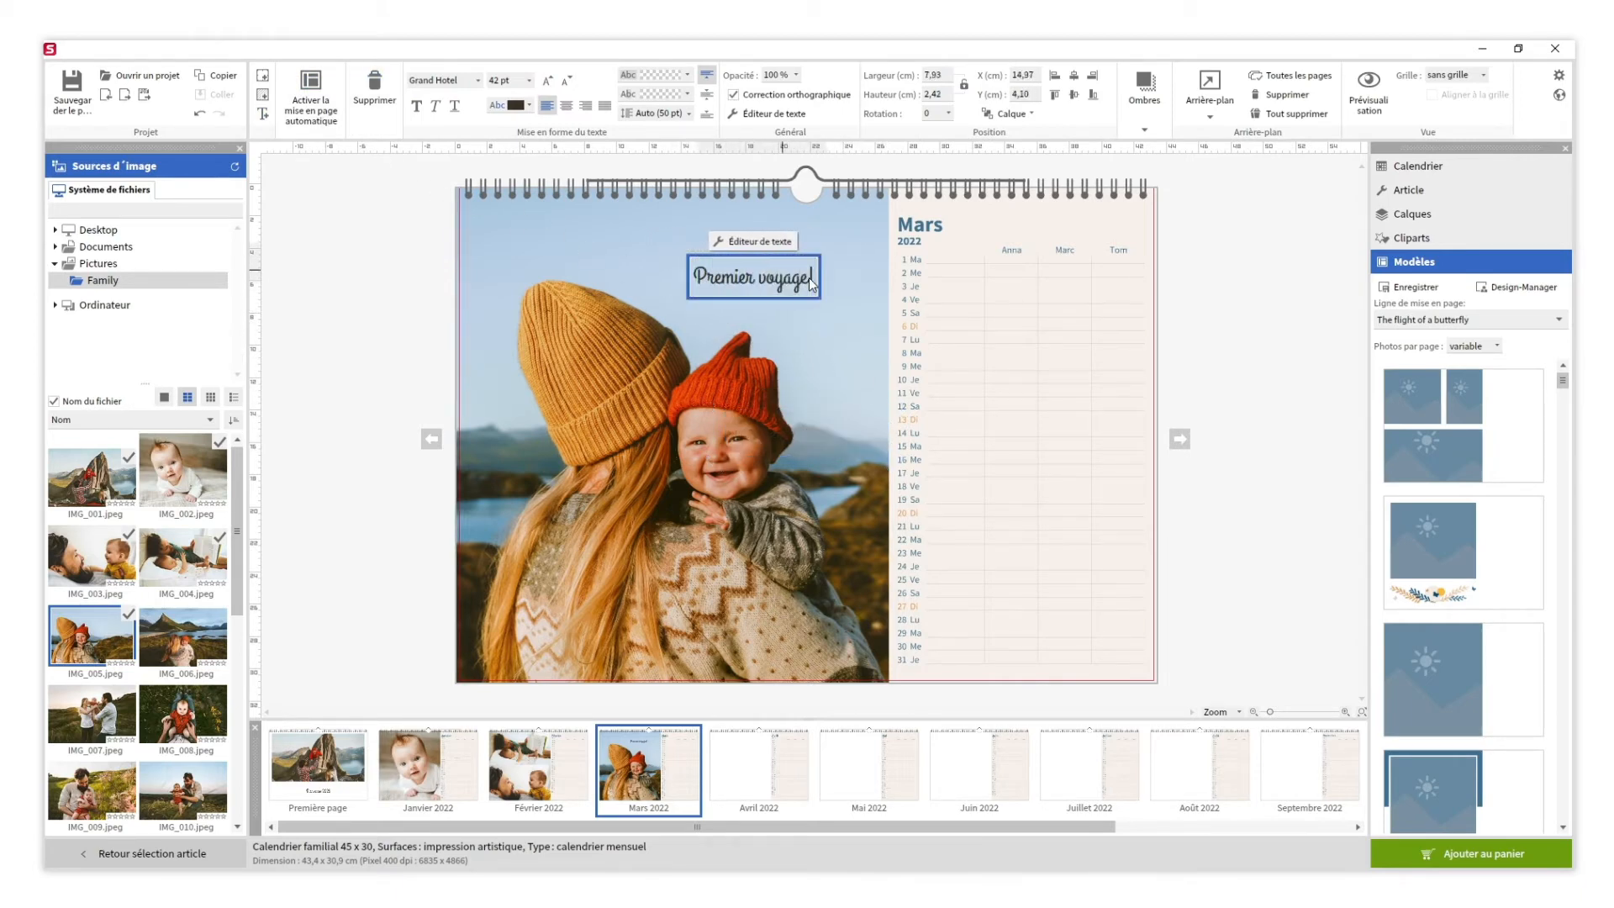
pyautogui.press('Escape')
pyautogui.moveTo(767, 280); pyautogui.dragTo(804, 299)
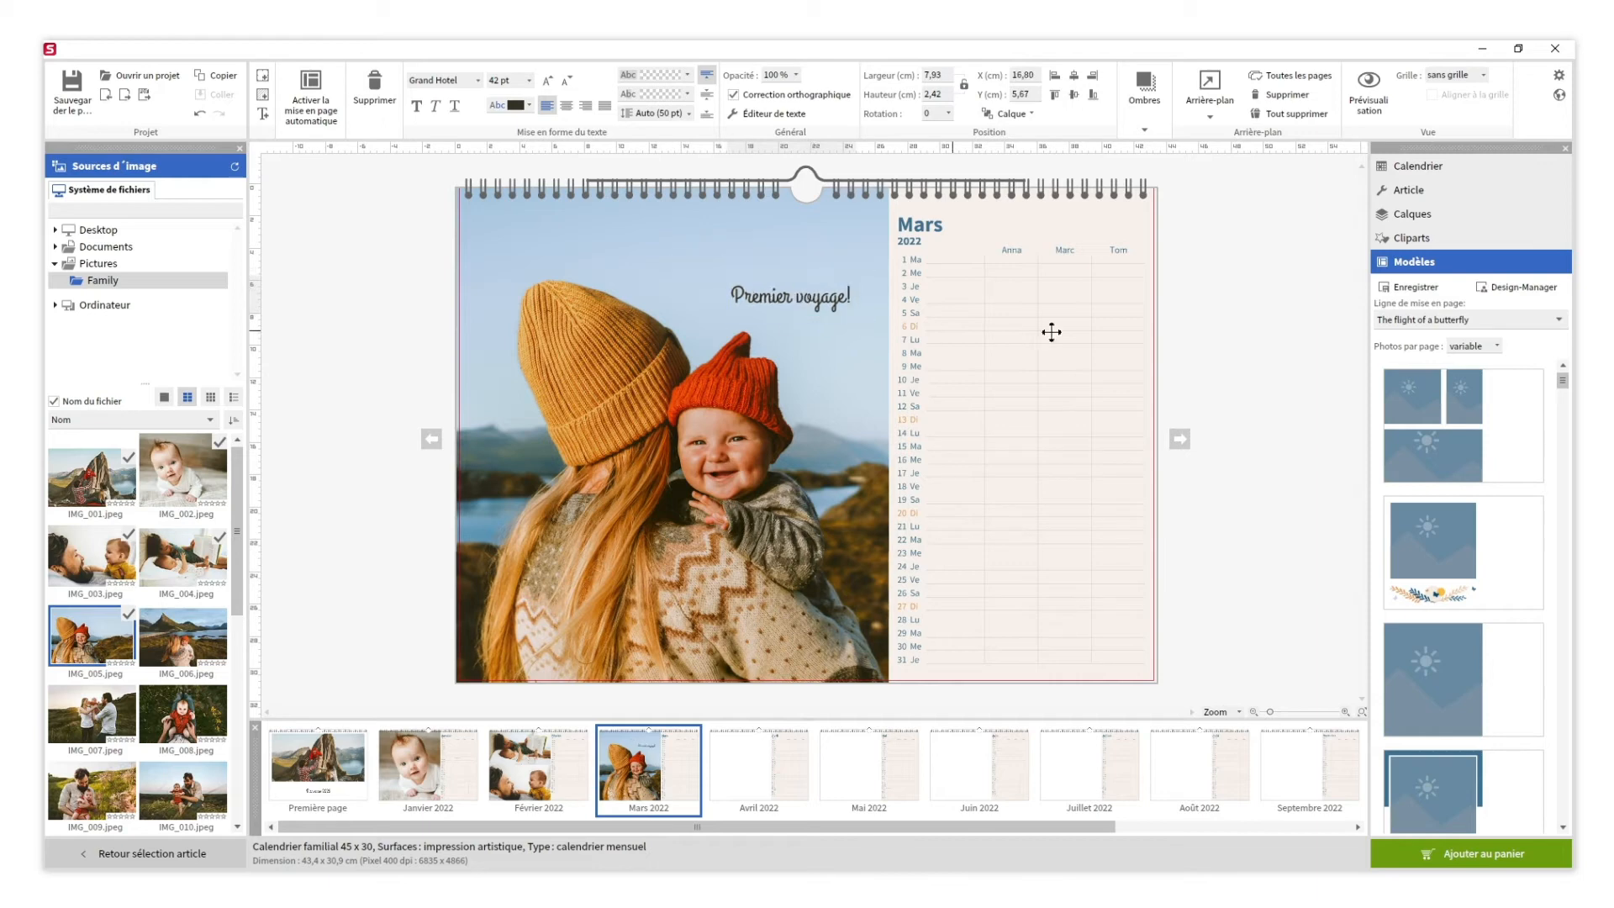
# - Place IMG_006.jpeg on the April 2022 page and deactivate its automatic layout
pyautogui.click(1204, 337)
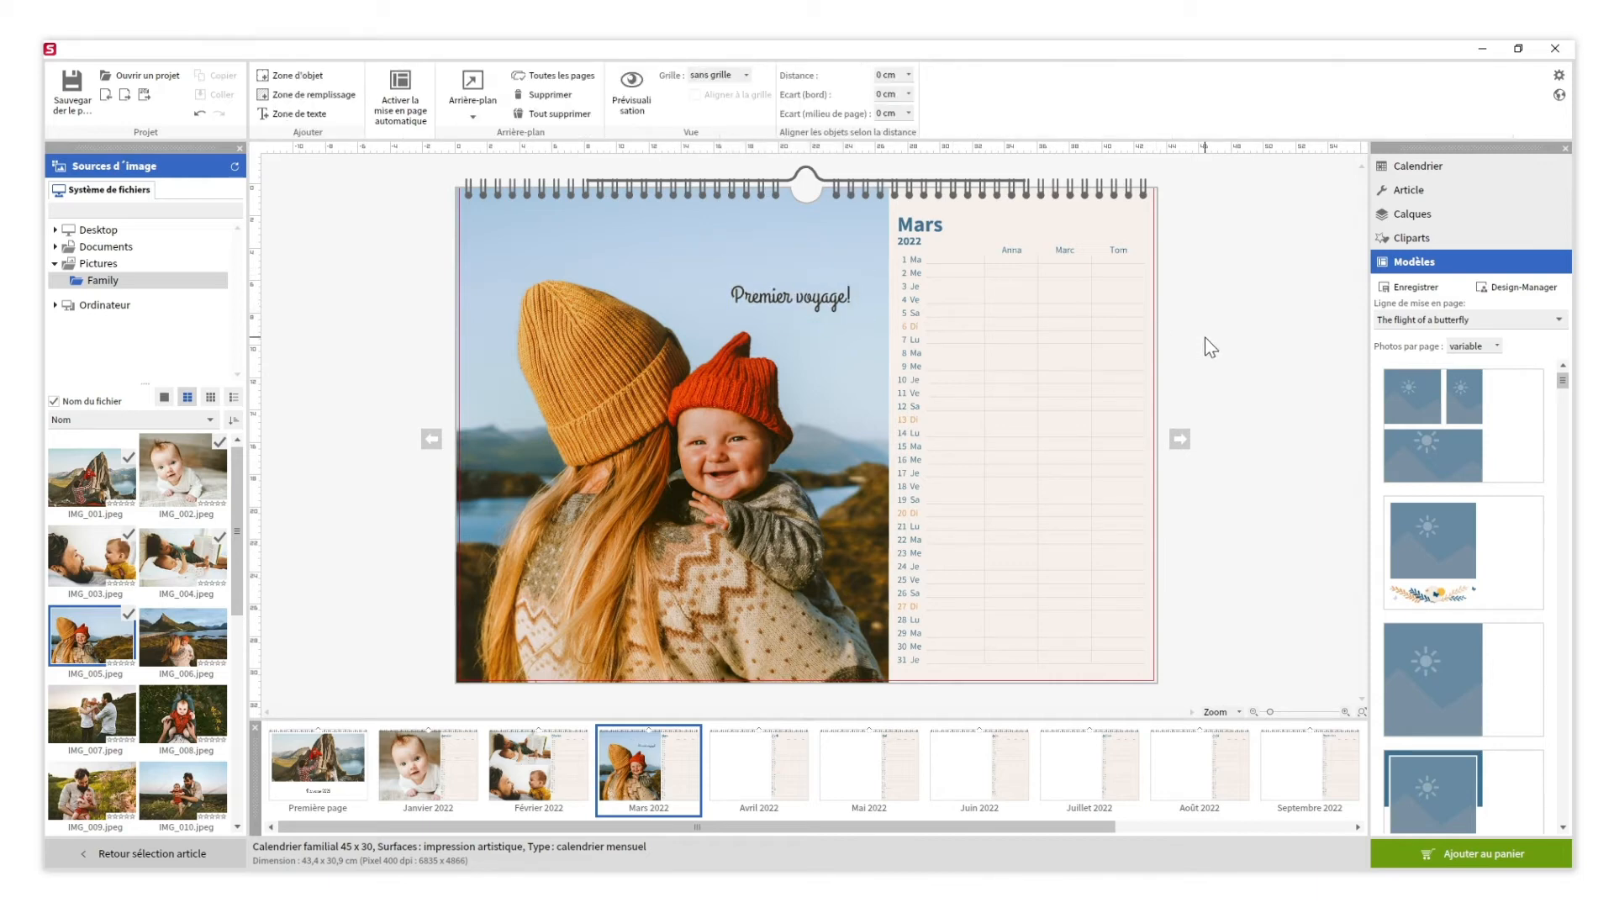
pyautogui.click(757, 765)
pyautogui.moveTo(185, 622); pyautogui.dragTo(588, 473)
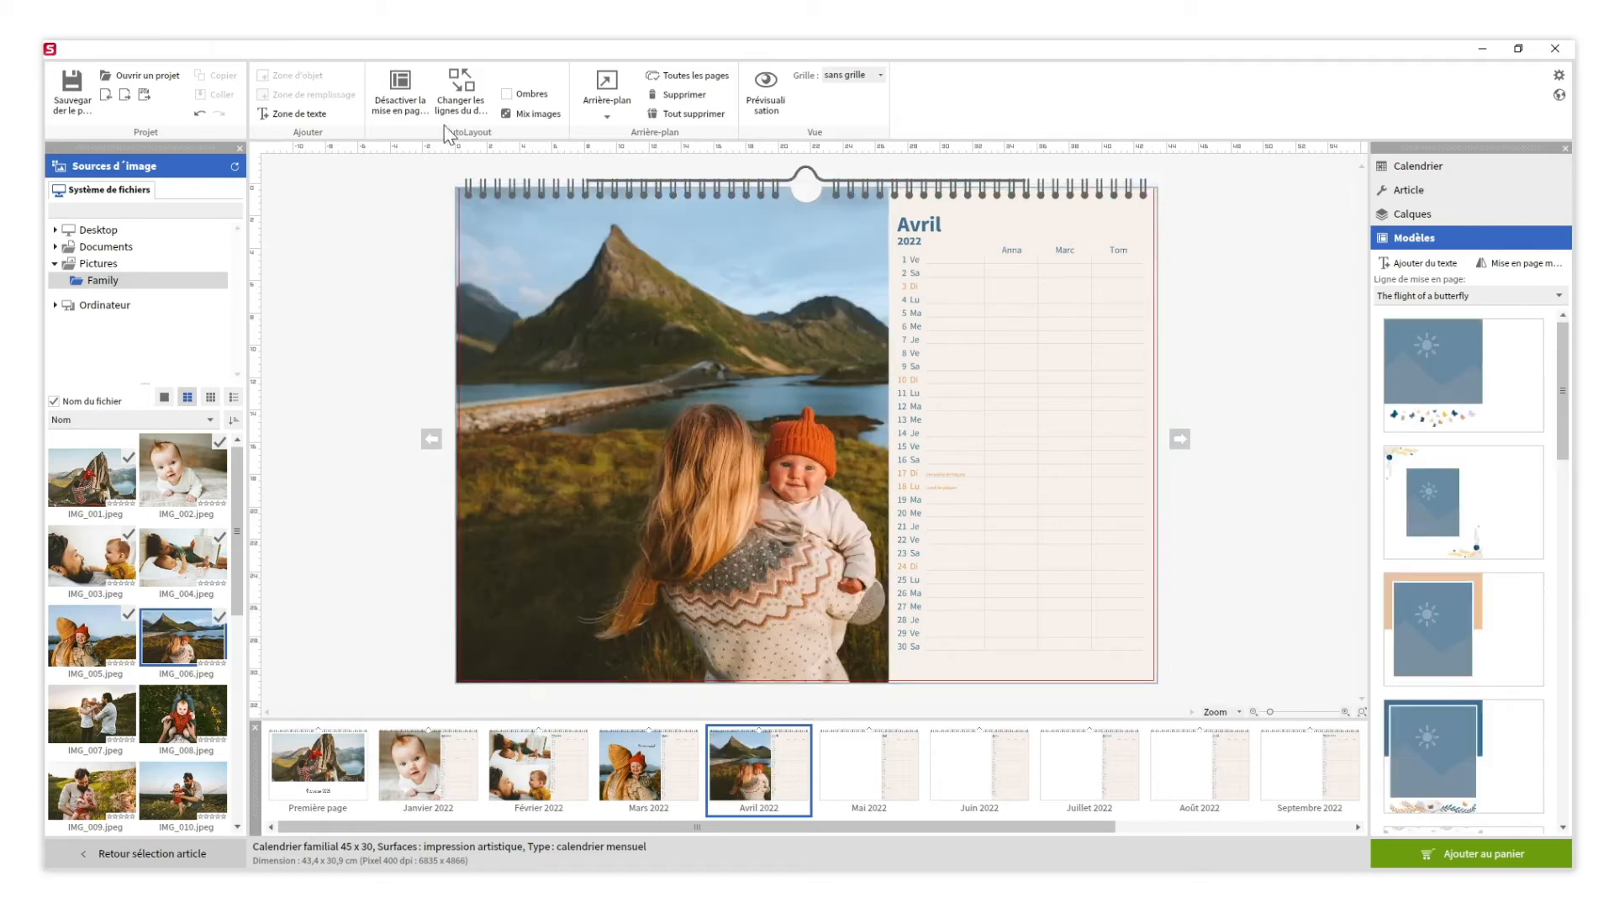
pyautogui.click(424, 111)
# - Resize the April photo to 19 x 19 cm, move it to about X 4.79 cm and centre it vertically on the page
pyautogui.click(562, 297)
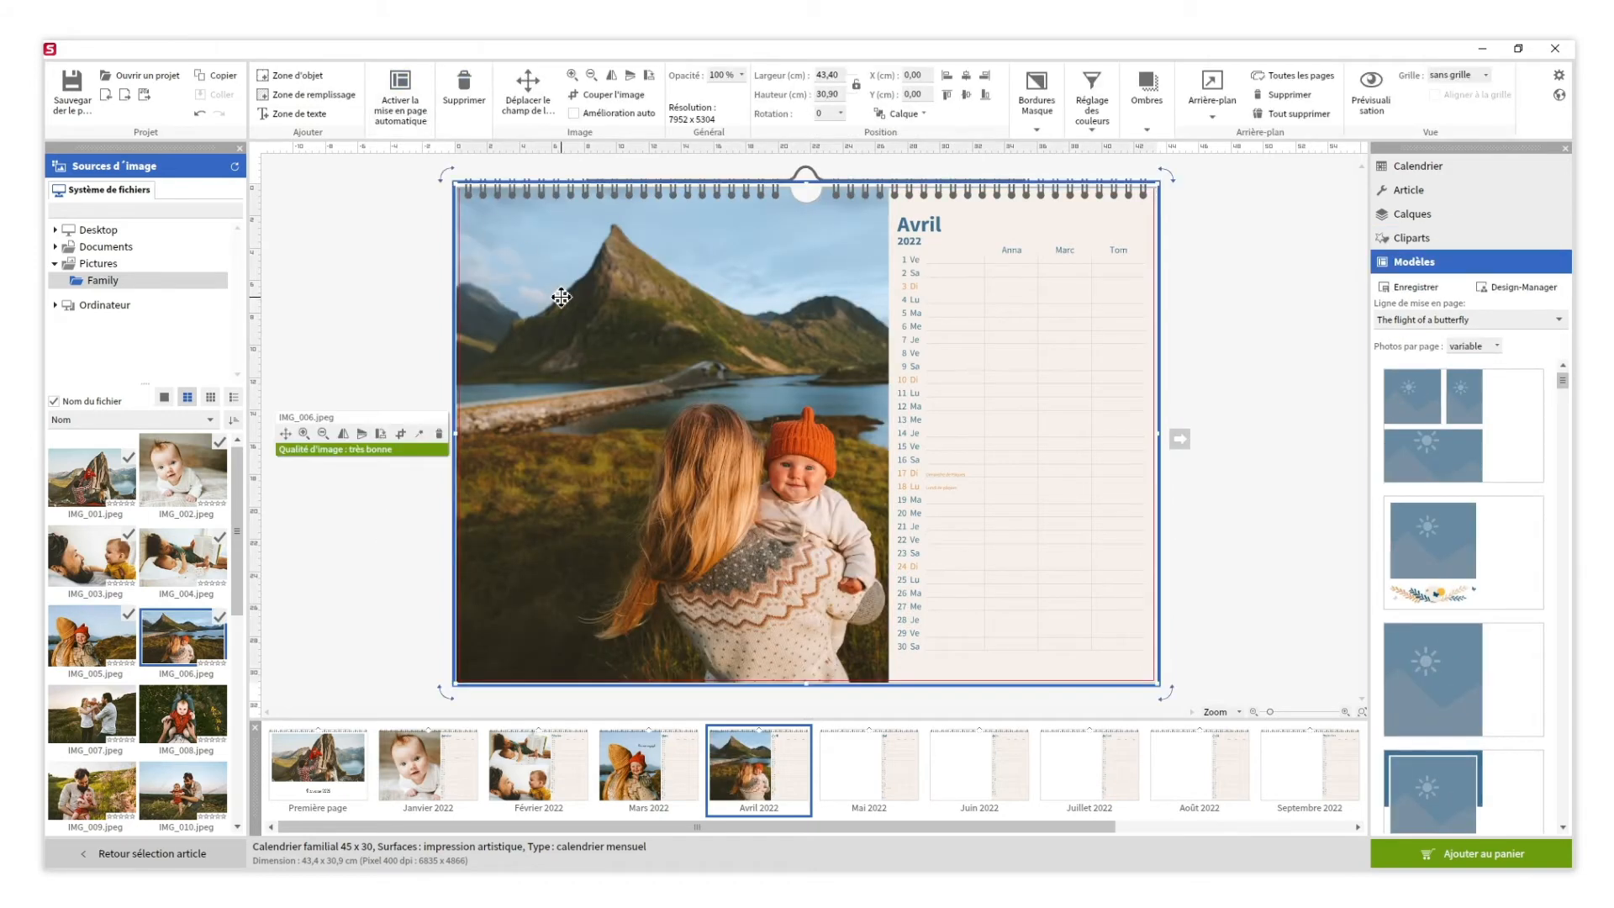
pyautogui.write('19')
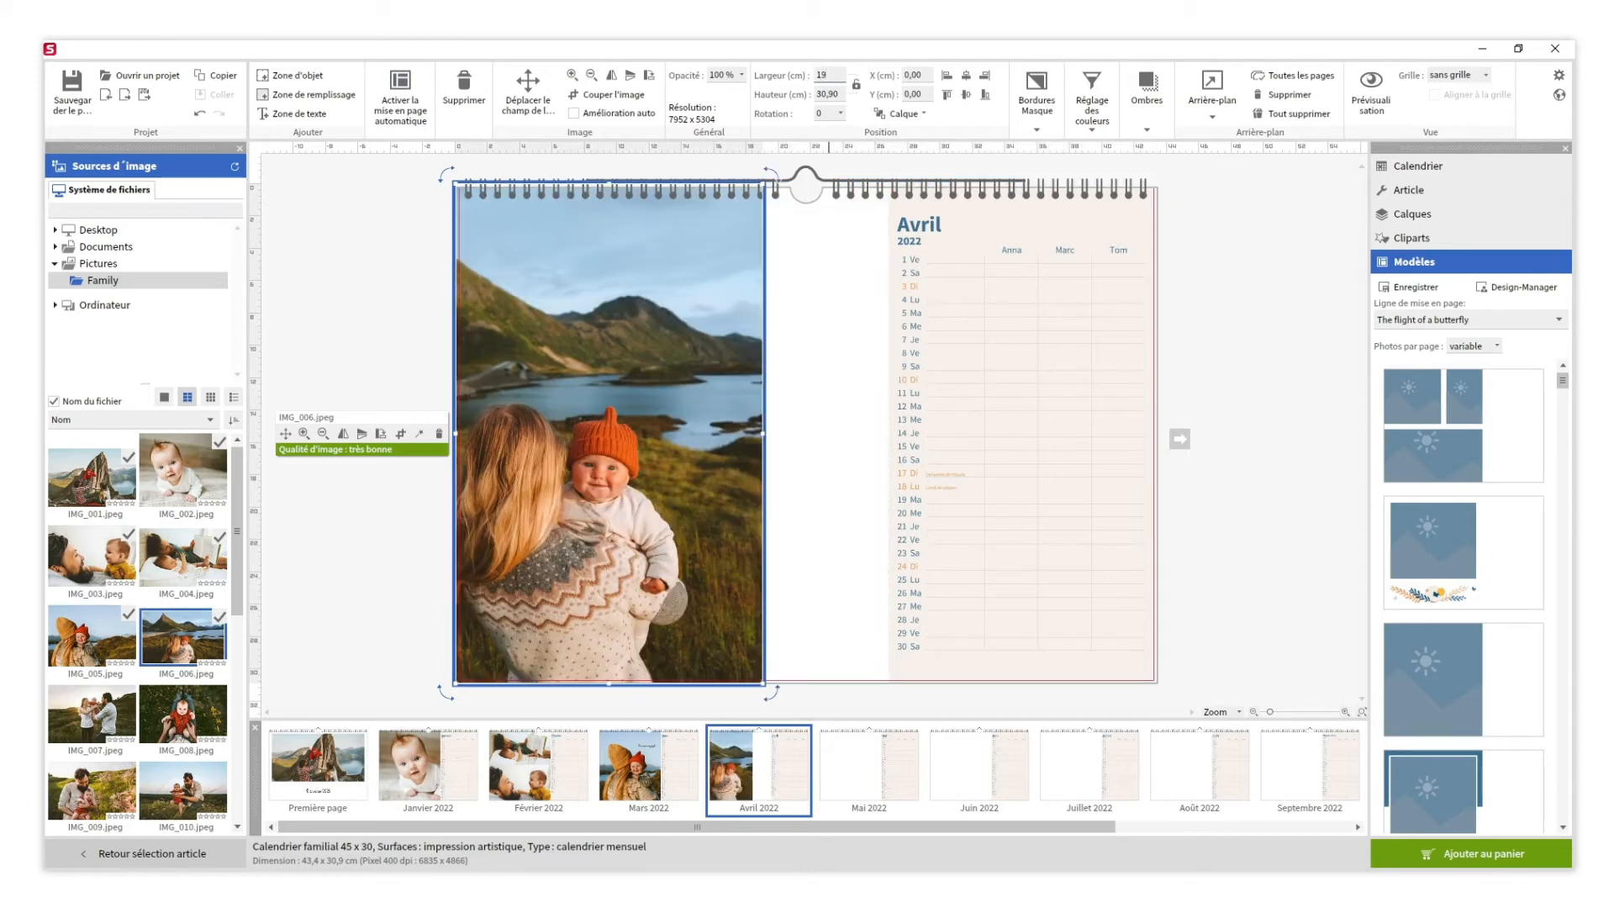
pyautogui.press('Tab')
pyautogui.write('19')
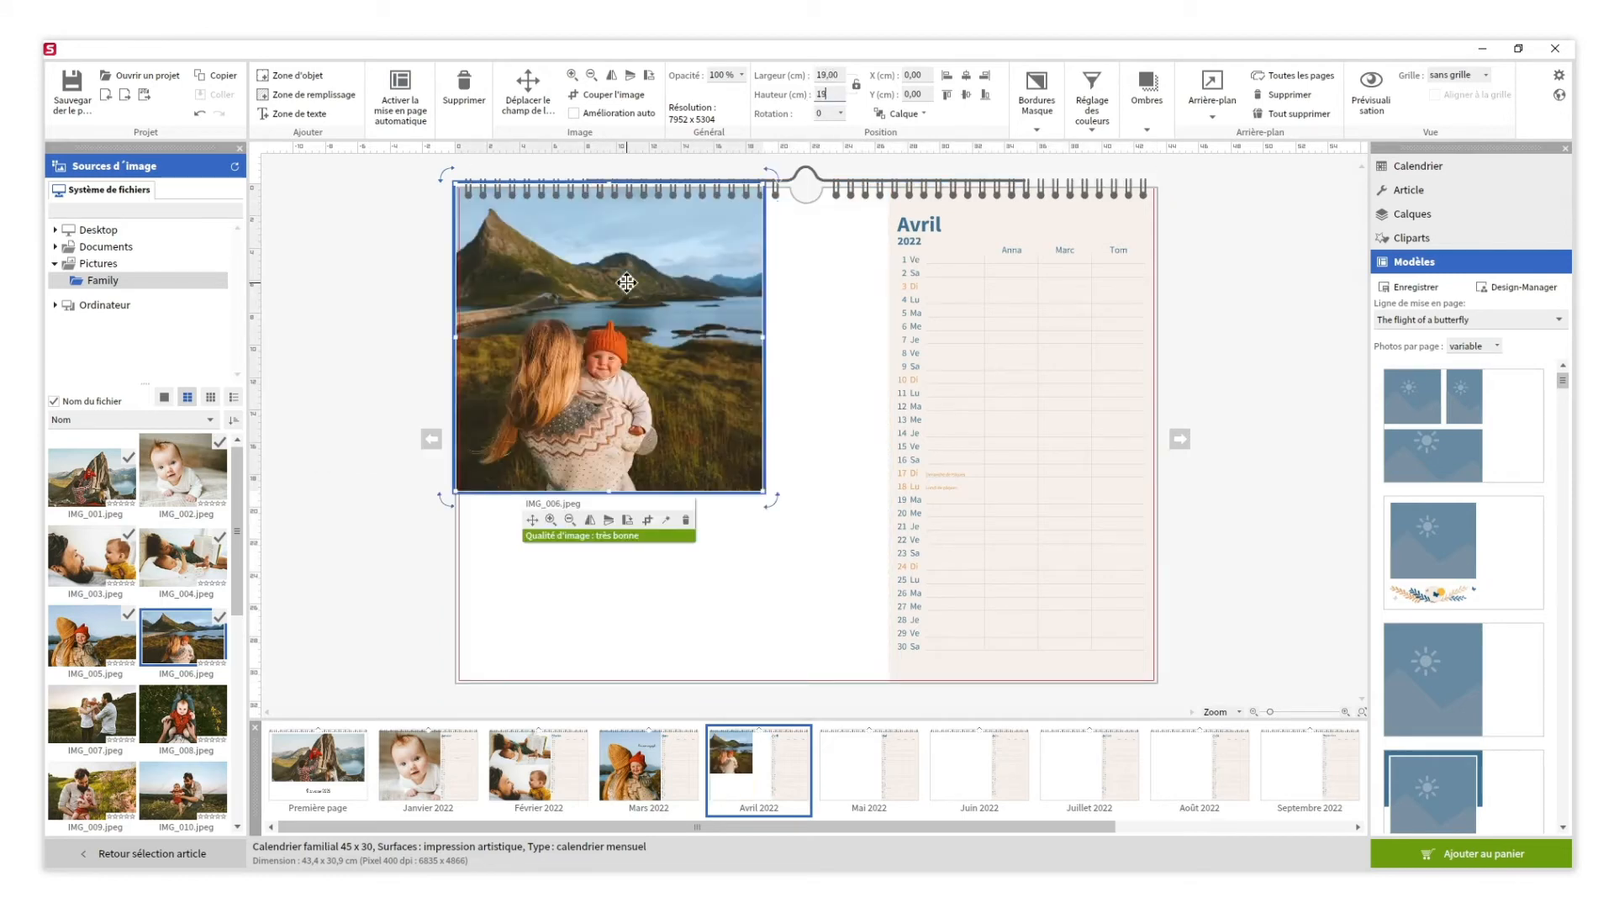
pyautogui.moveTo(628, 283); pyautogui.dragTo(705, 377)
pyautogui.click(964, 94)
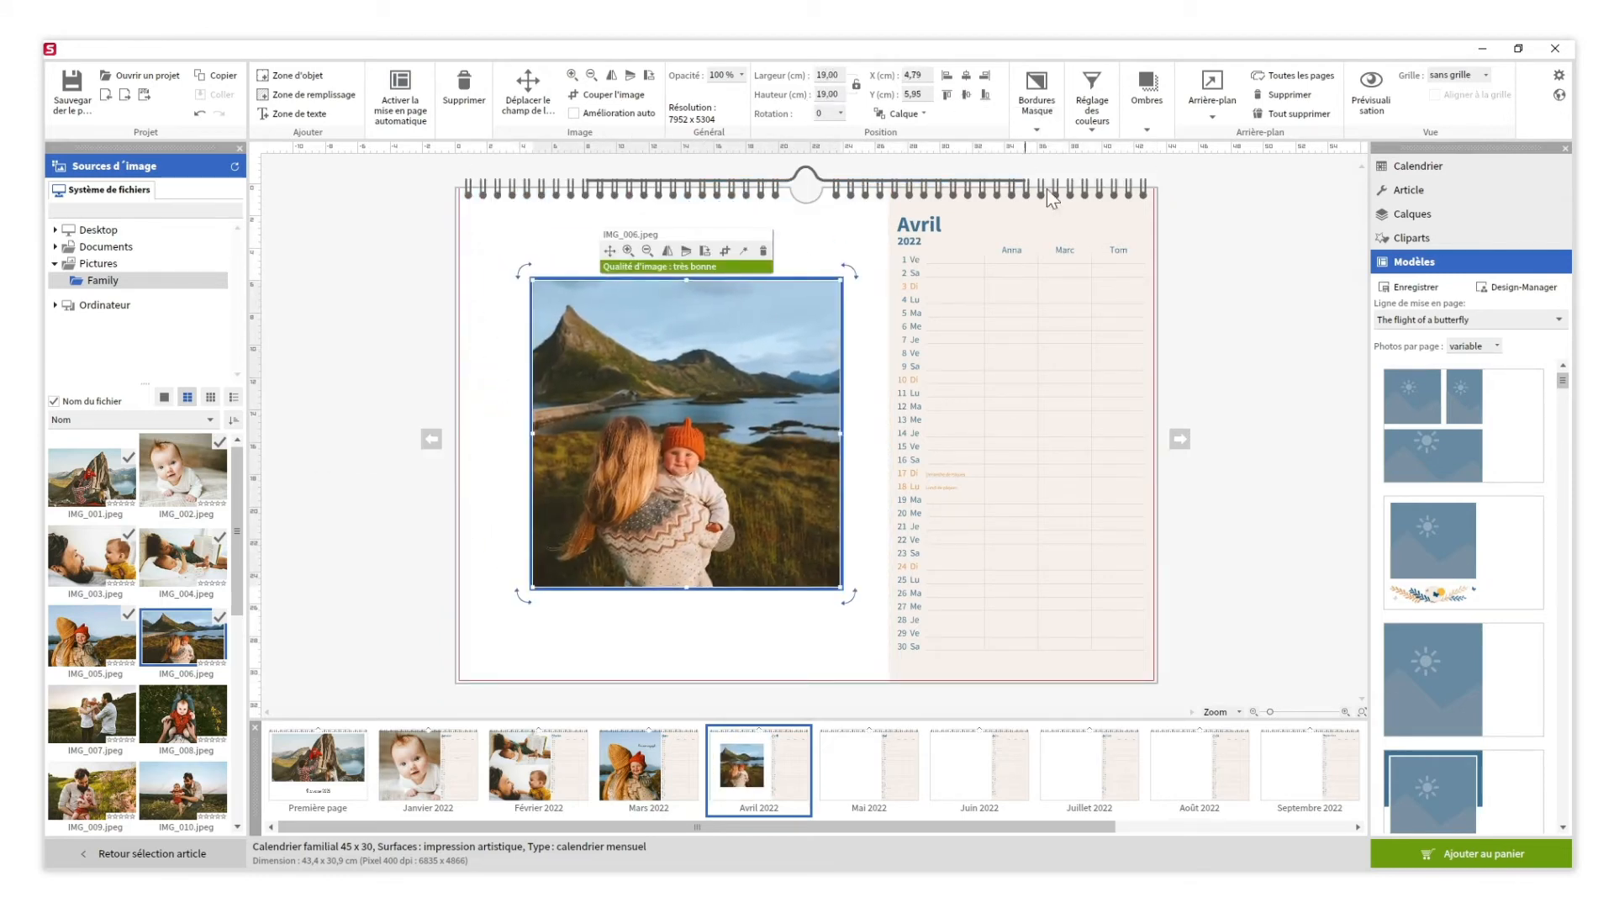
pyautogui.click(1269, 332)
# - Add the three-butterfly clipart to April, about 6.5 x 6.4 cm, at the photo's upper-right corner, with a copy at its lower-left corner
pyautogui.click(1414, 240)
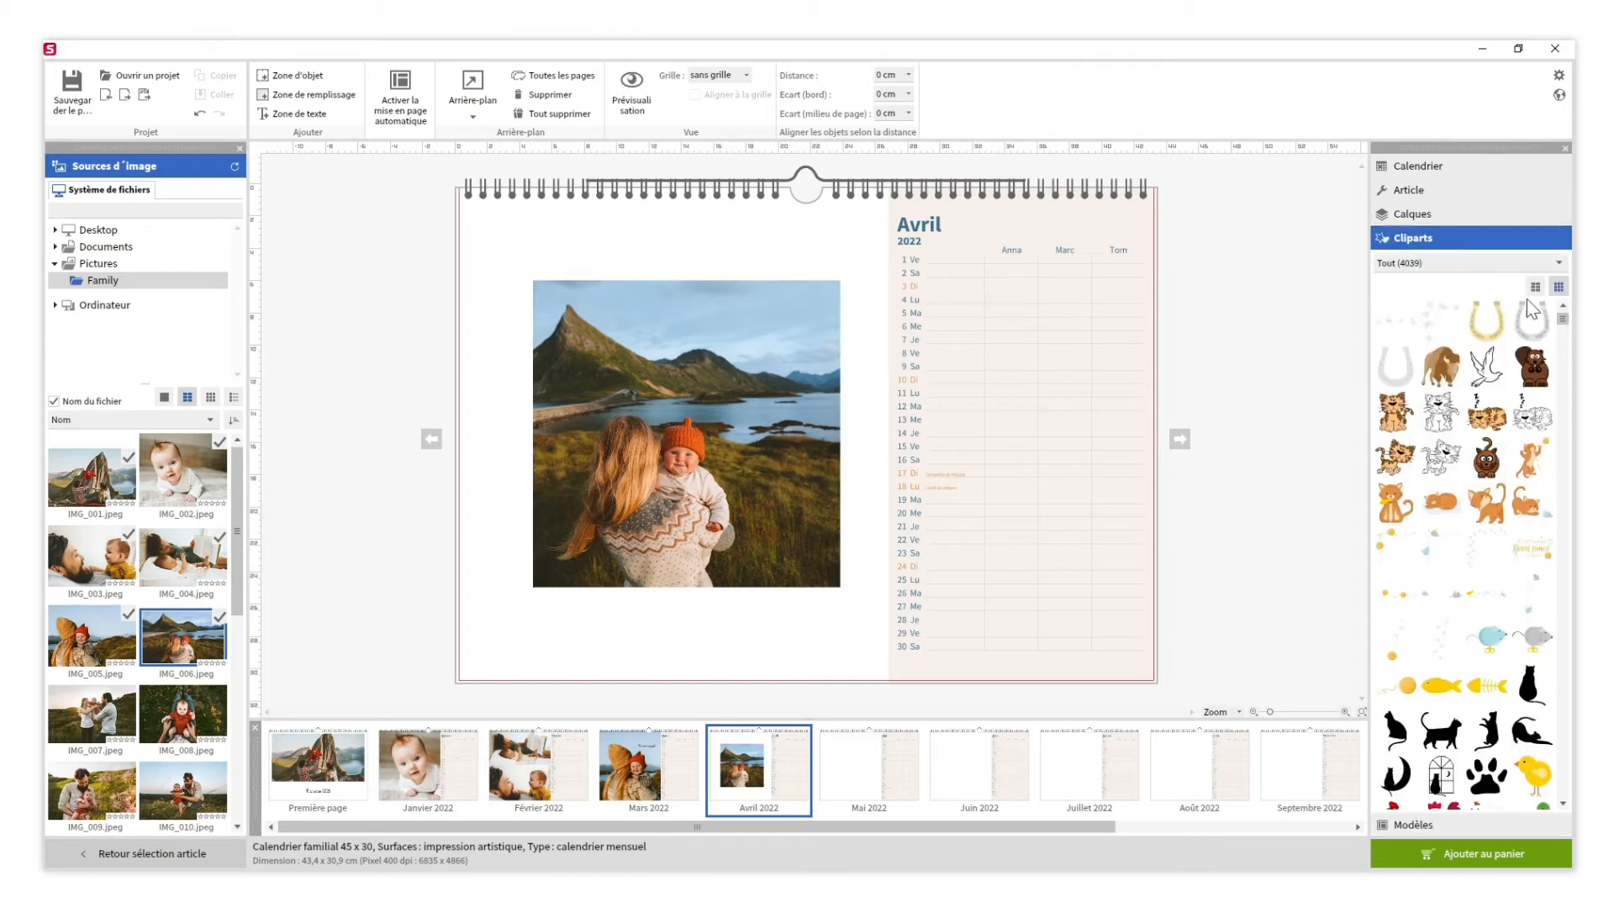
pyautogui.moveTo(1493, 614); pyautogui.dragTo(711, 426)
pyautogui.moveTo(855, 562); pyautogui.dragTo(681, 392)
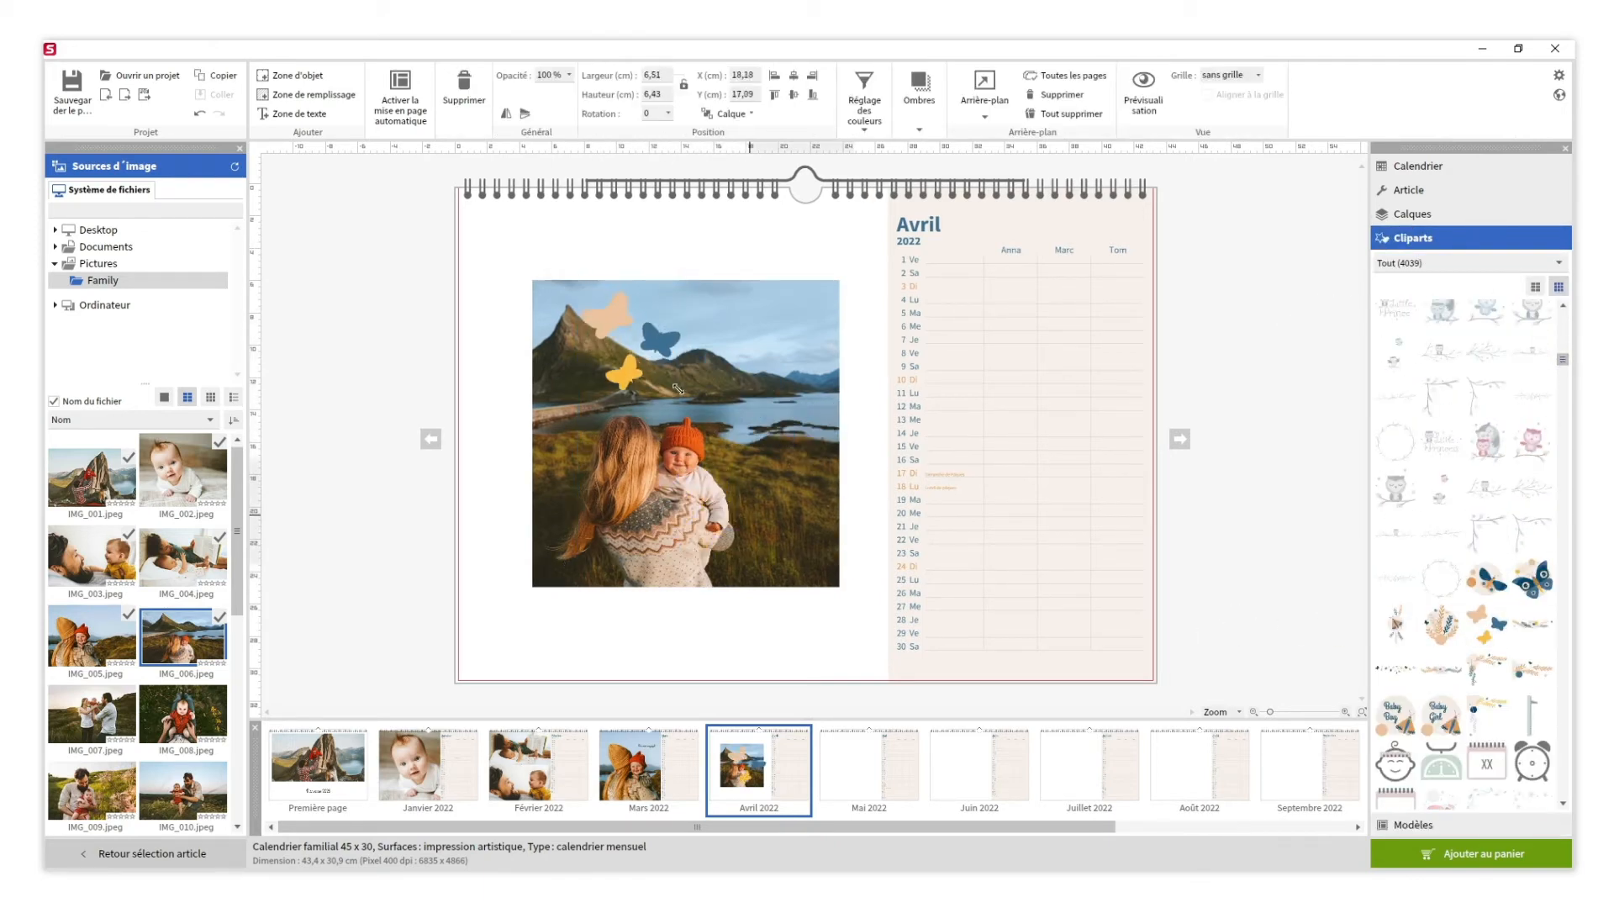
pyautogui.moveTo(641, 340); pyautogui.dragTo(558, 611)
pyautogui.click(750, 694)
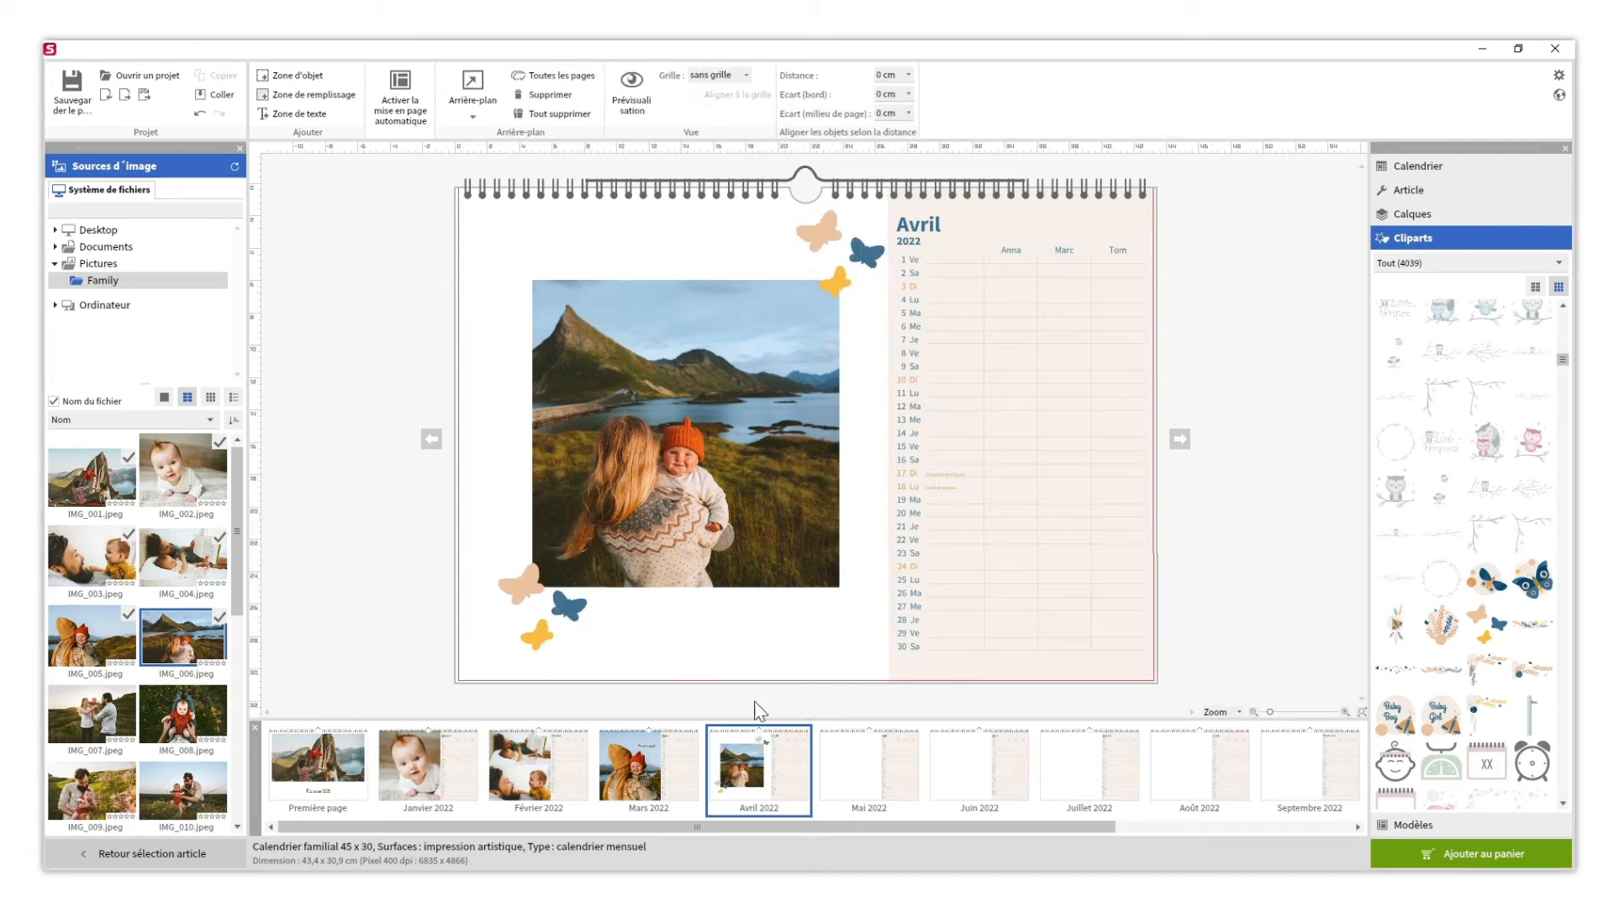
# - Place IMG_007.jpeg on the May 2022 page, mirror it horizontally, enlarge it and shift the picture left within its frame
pyautogui.click(853, 763)
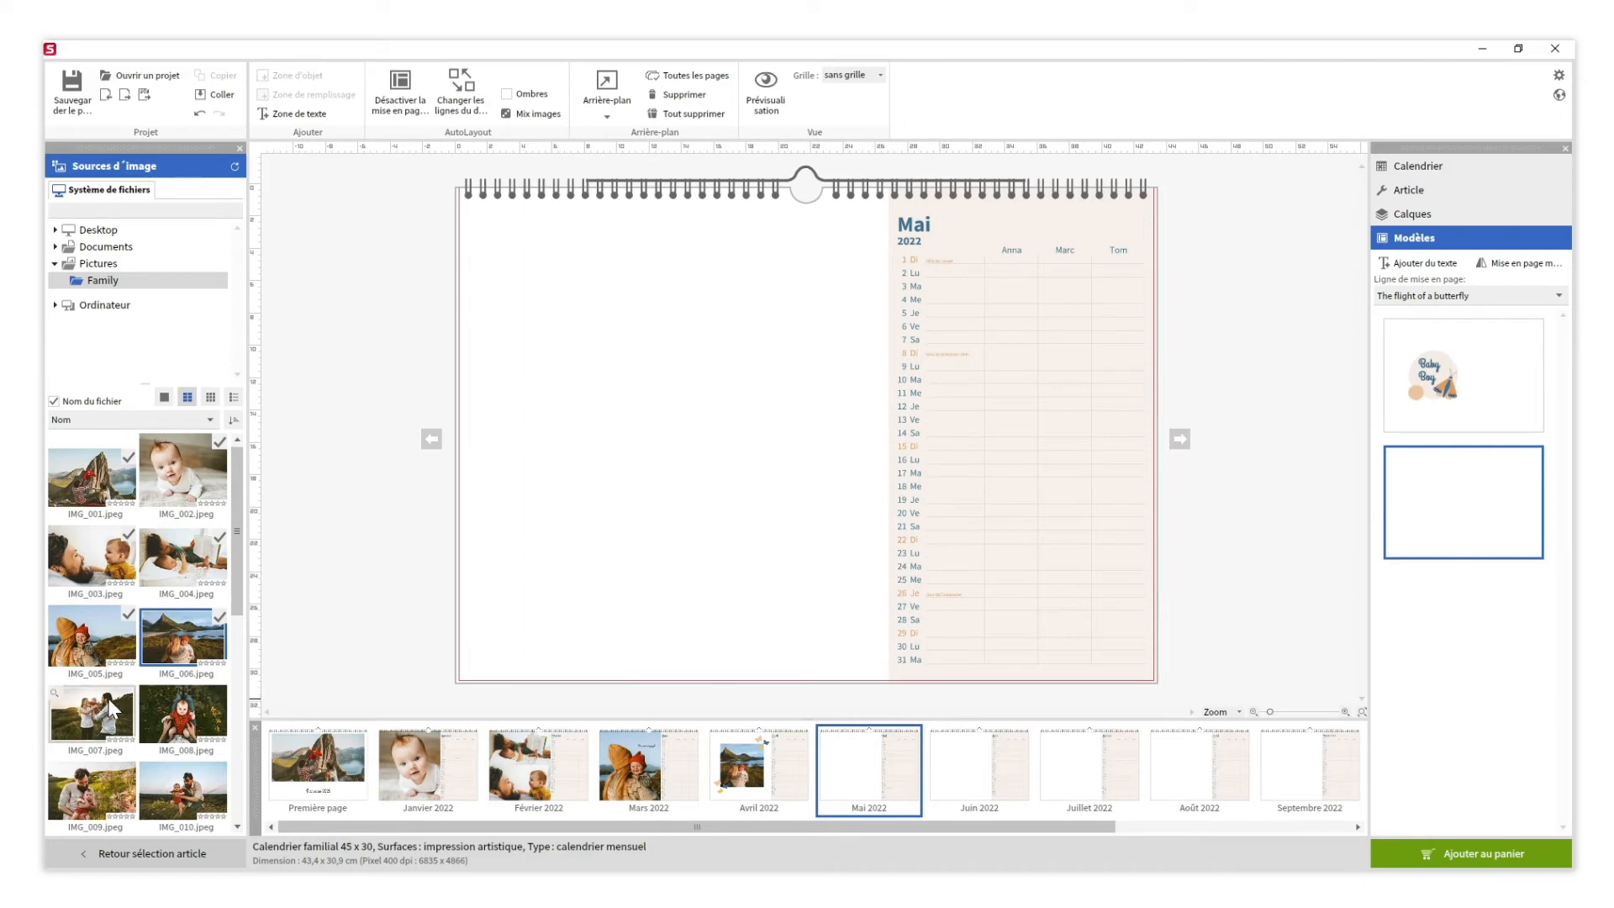
pyautogui.moveTo(92, 715); pyautogui.dragTo(582, 494)
pyautogui.click(362, 433)
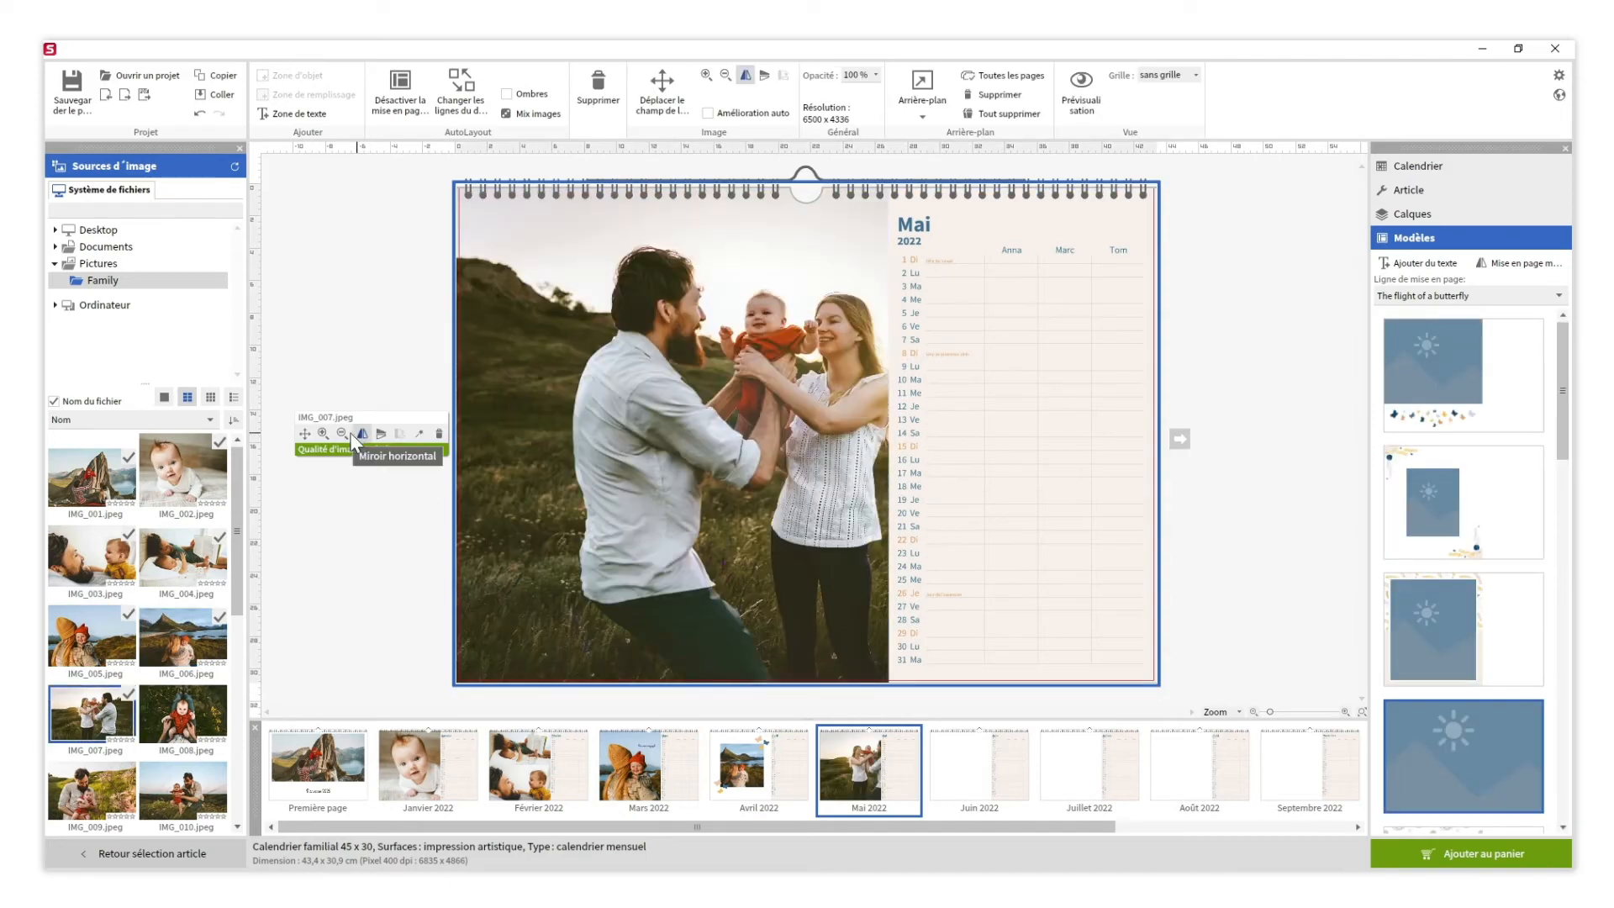
pyautogui.click(325, 432)
pyautogui.click(304, 433)
pyautogui.moveTo(620, 437); pyautogui.dragTo(583, 436)
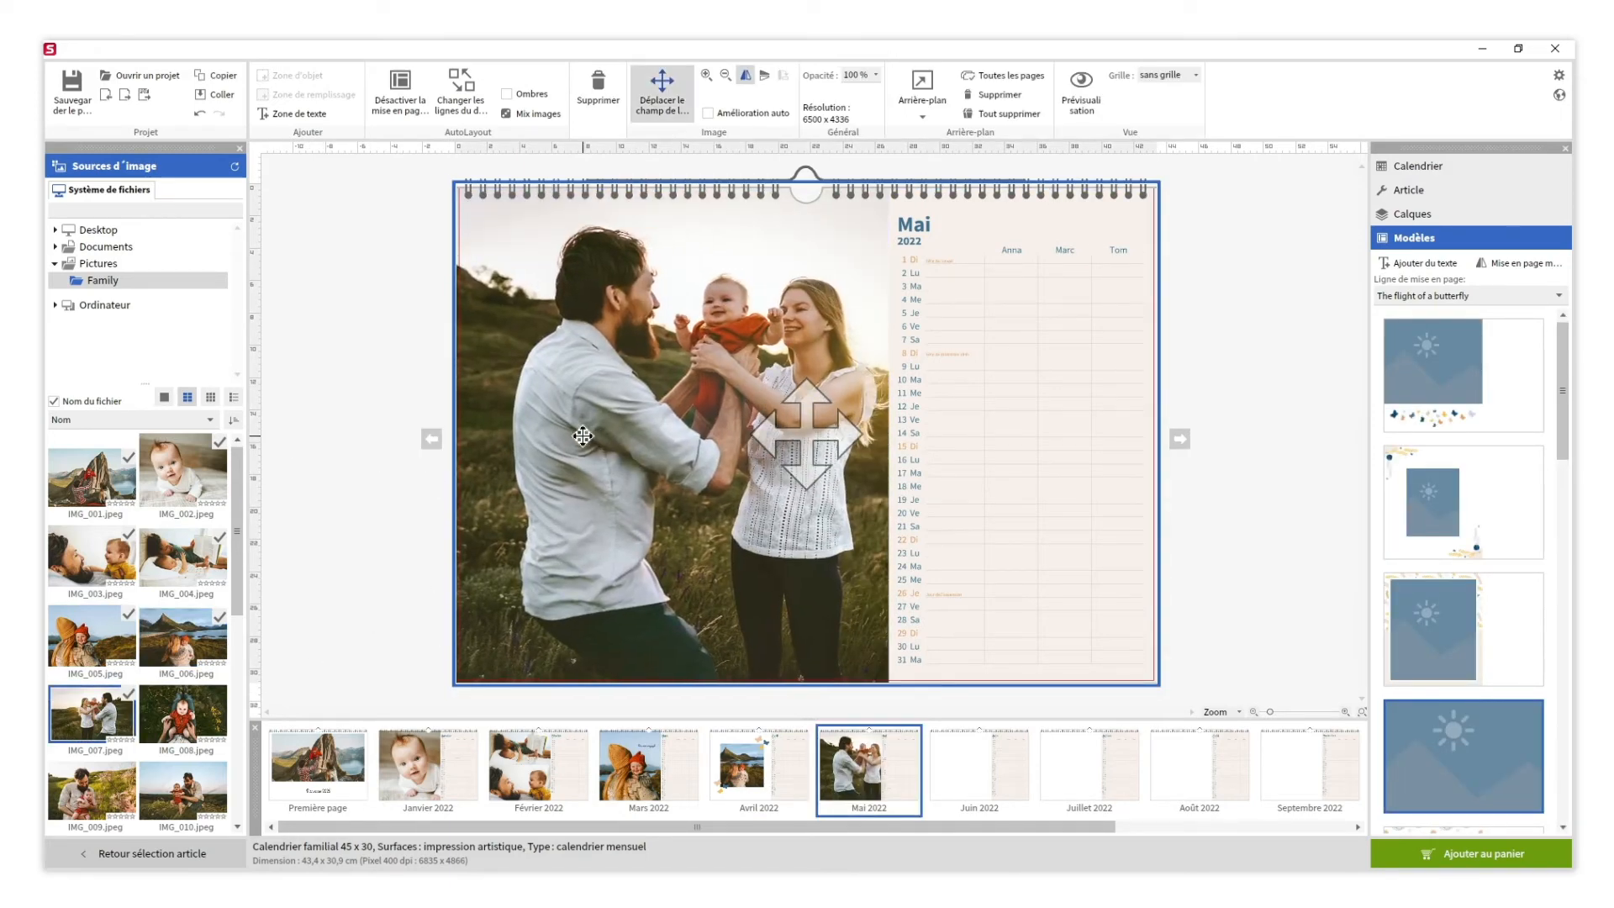
pyautogui.click(438, 546)
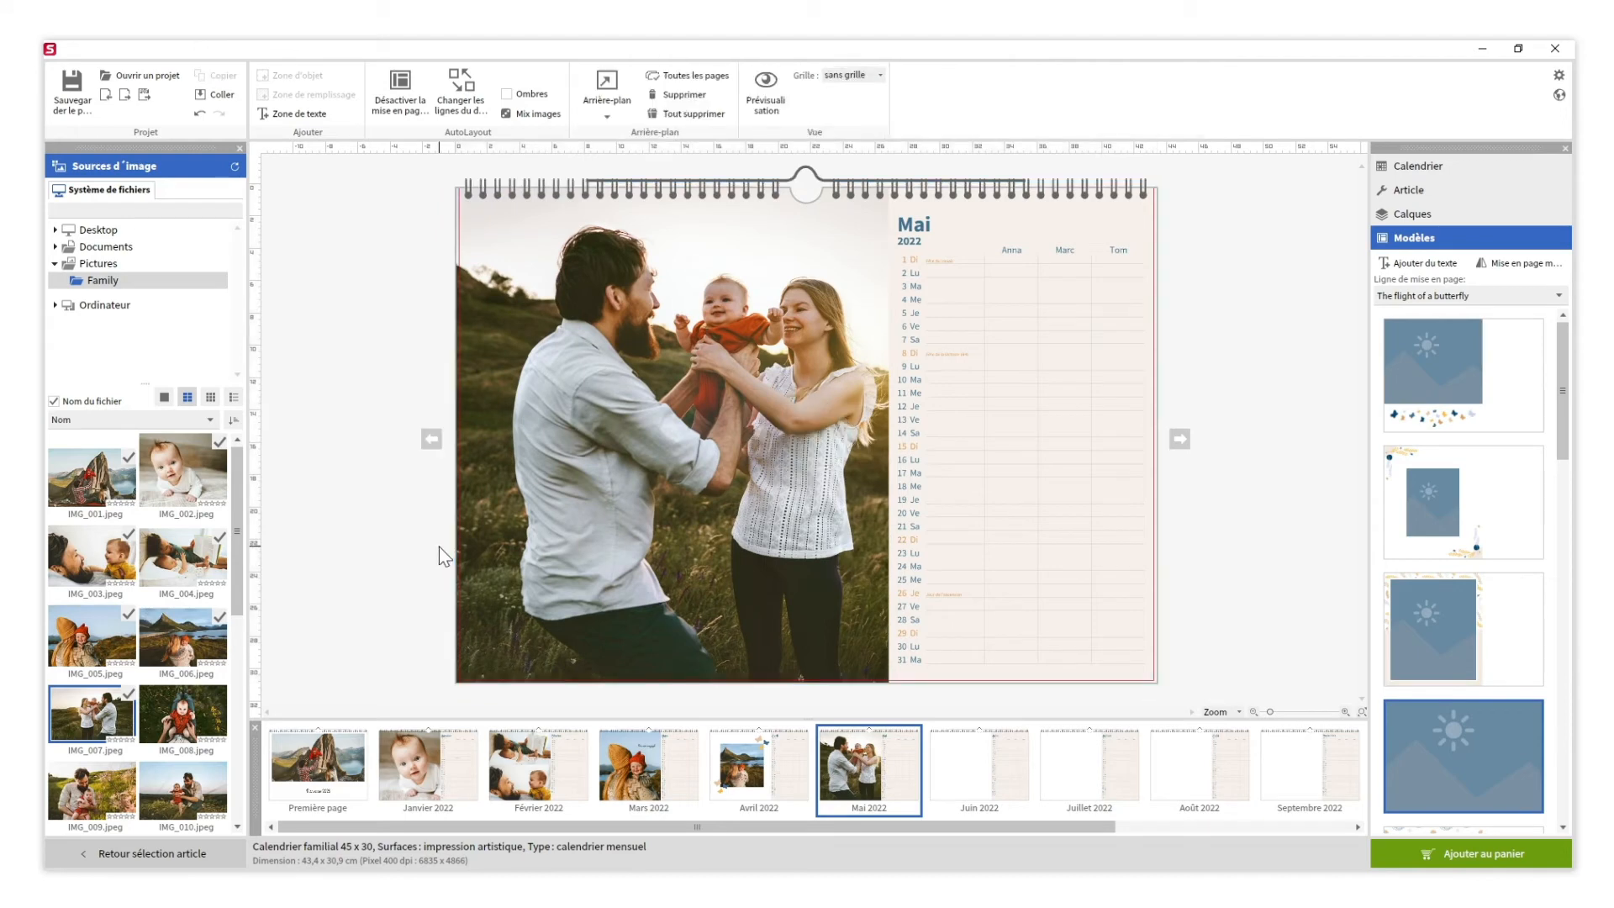
# - Place IMG_008.jpeg on the June 2022 page and apply the white-framed single-photo layout in its dark blue variant
pyautogui.click(1000, 757)
pyautogui.moveTo(183, 713); pyautogui.dragTo(836, 456)
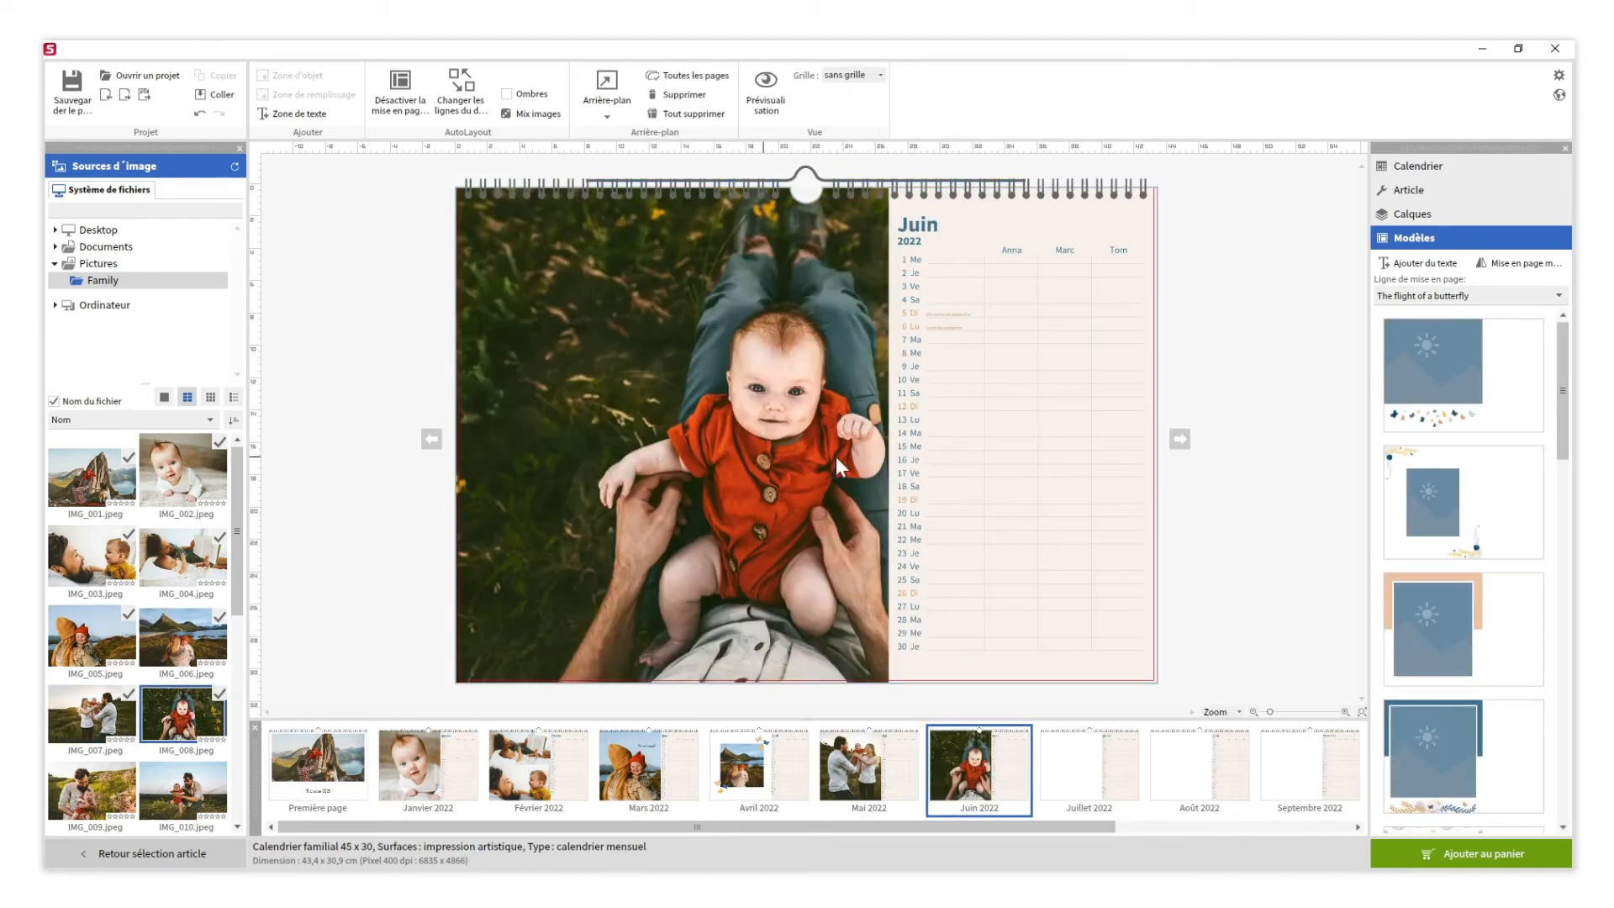
pyautogui.scroll(-5, 1545, 395)
pyautogui.click(1505, 420)
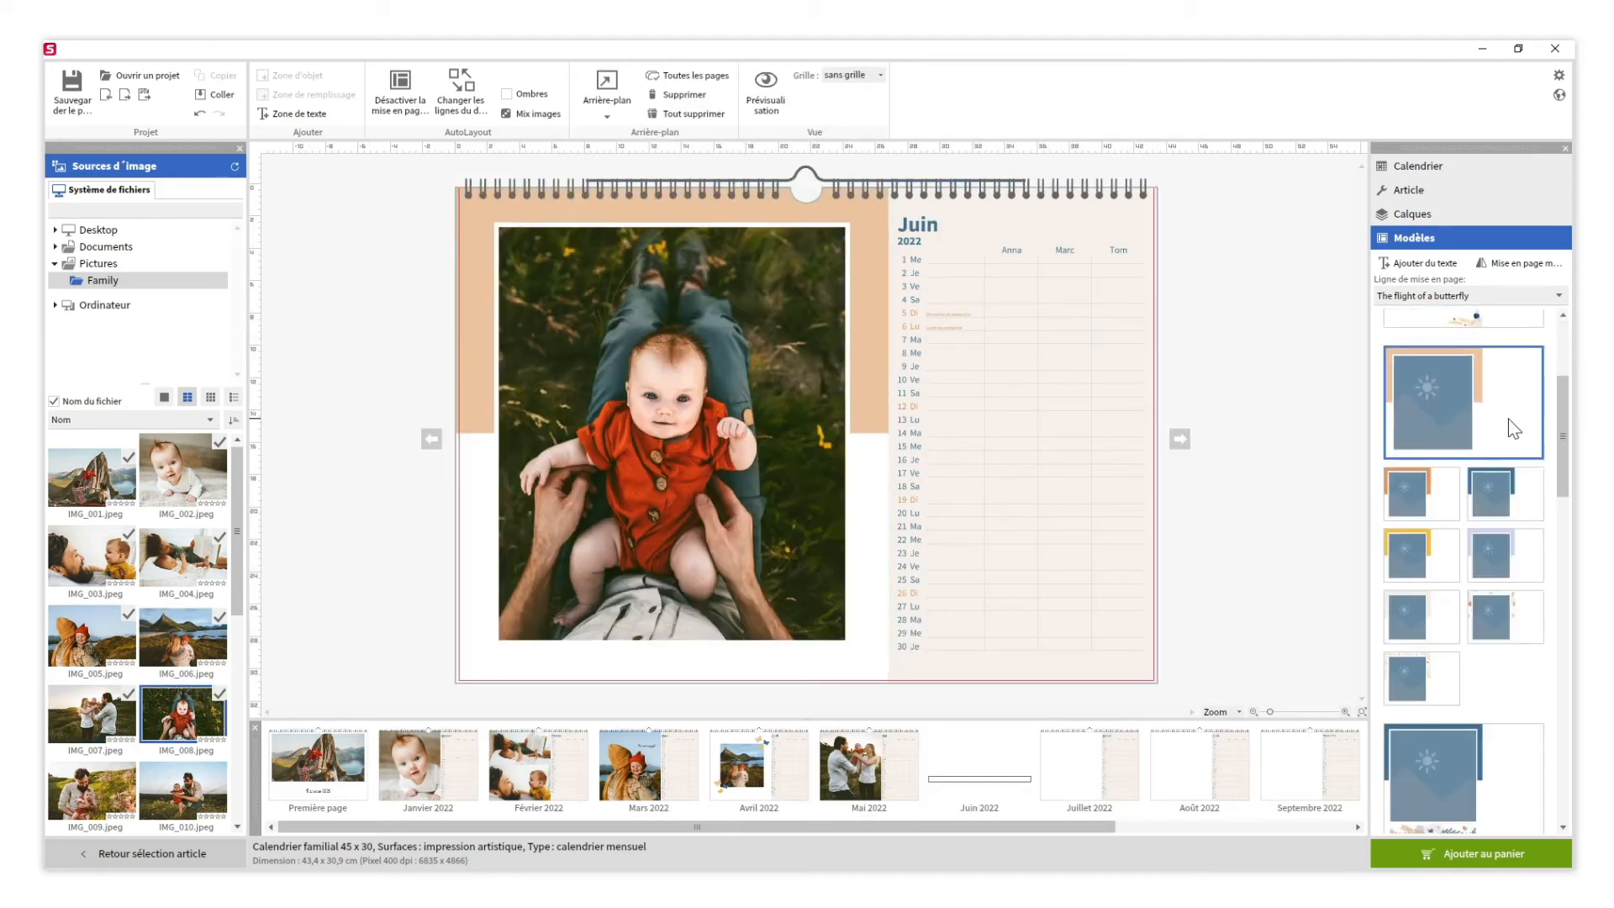
pyautogui.click(1505, 491)
# - Place IMG_009.jpeg and IMG_010.jpeg on July 2022 and apply the stacked two-photo layout with floral decorations in opposite corners
pyautogui.click(1077, 761)
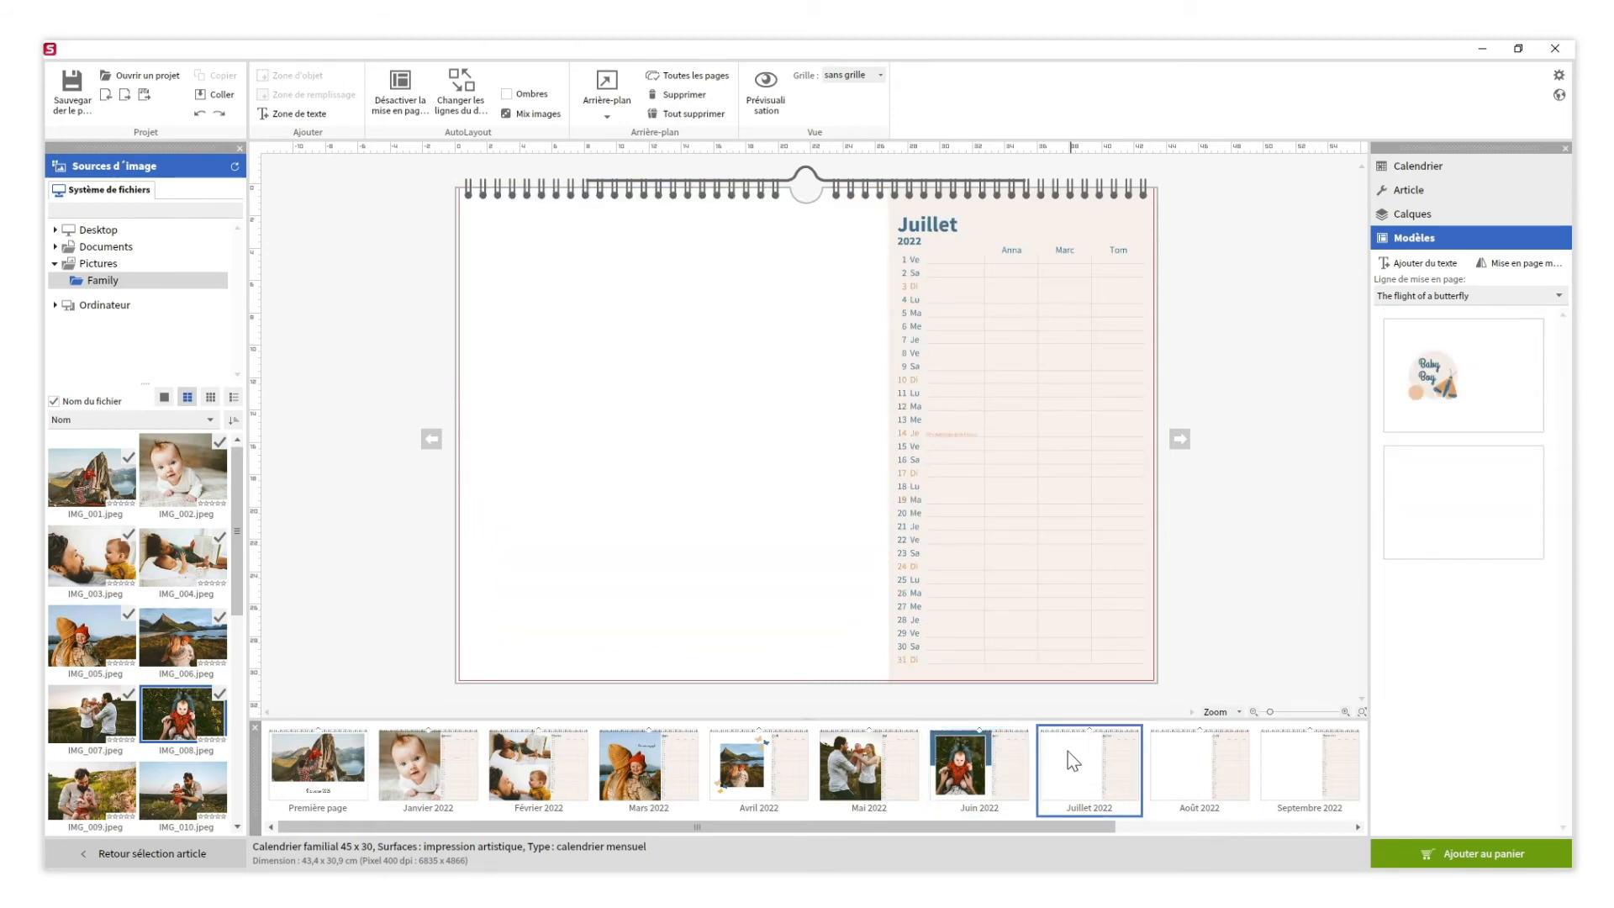
pyautogui.moveTo(183, 791); pyautogui.dragTo(548, 602)
pyautogui.moveTo(1563, 412); pyautogui.dragTo(1557, 634)
pyautogui.click(1491, 586)
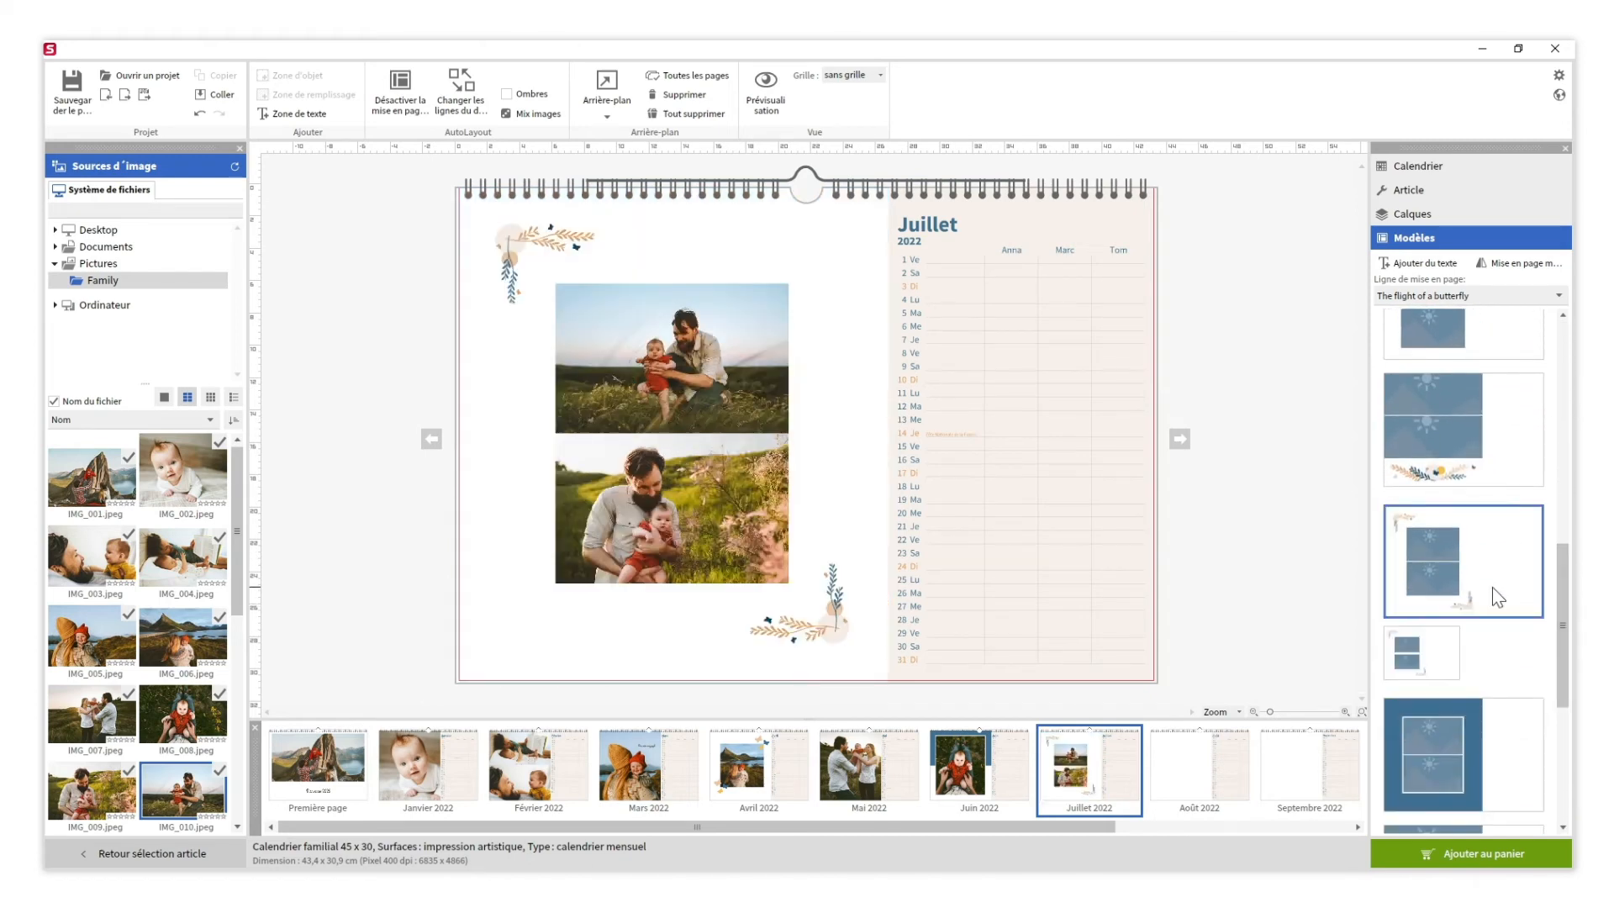
# - Place IMG_011.jpeg on the August 2022 page, enlarge it and shift the picture left within its frame
pyautogui.click(1200, 769)
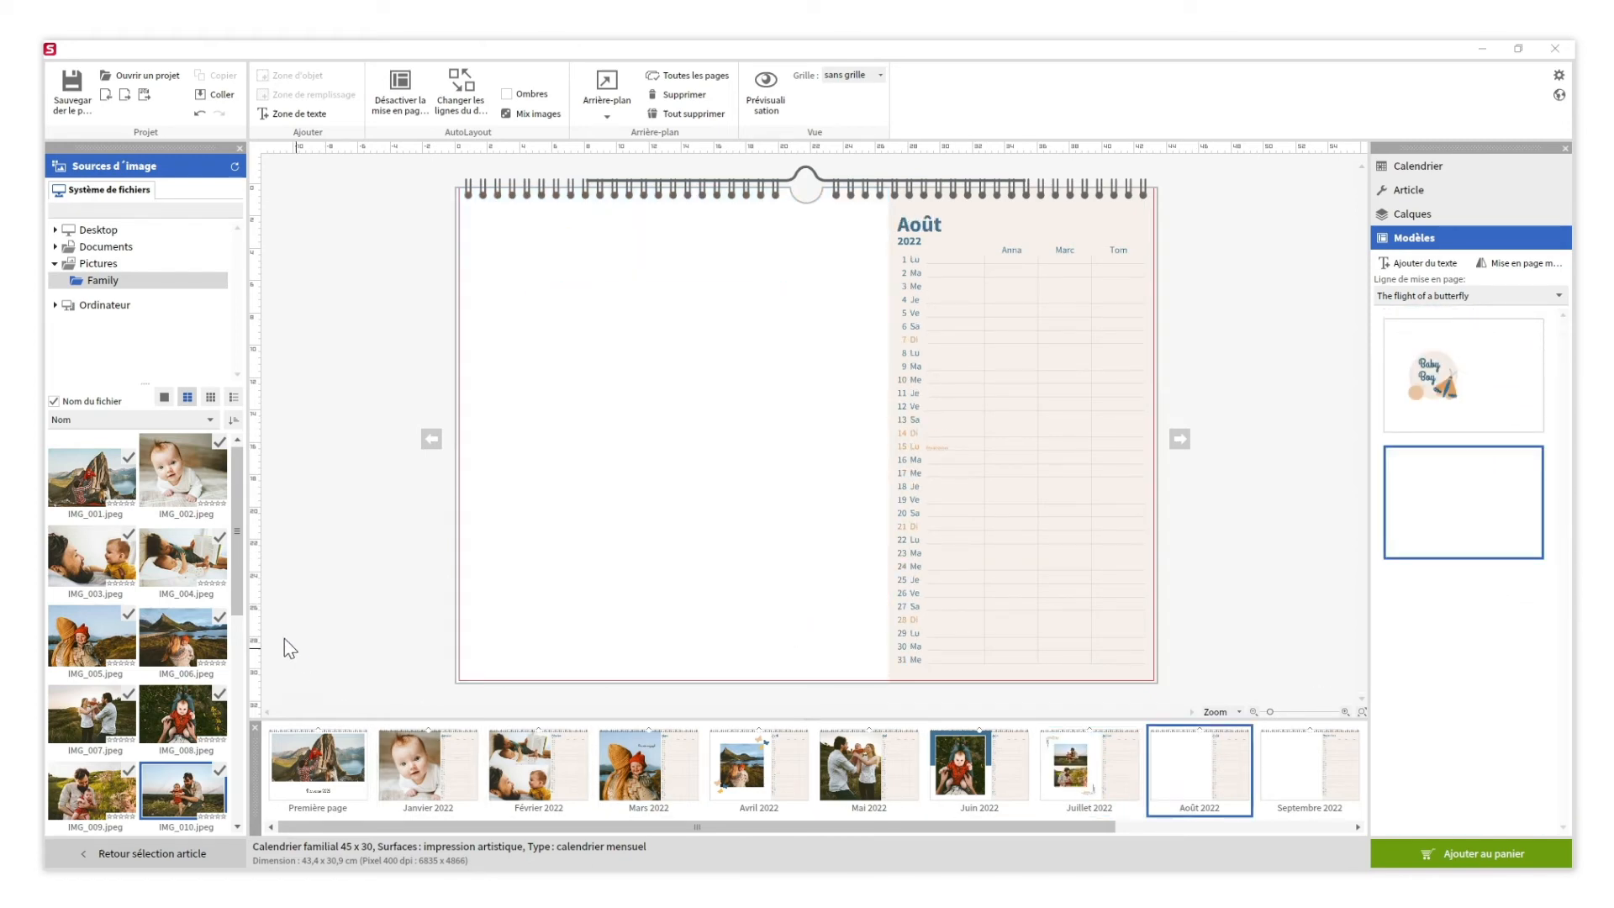
pyautogui.moveTo(235, 589); pyautogui.dragTo(234, 698)
pyautogui.moveTo(94, 664); pyautogui.dragTo(612, 488)
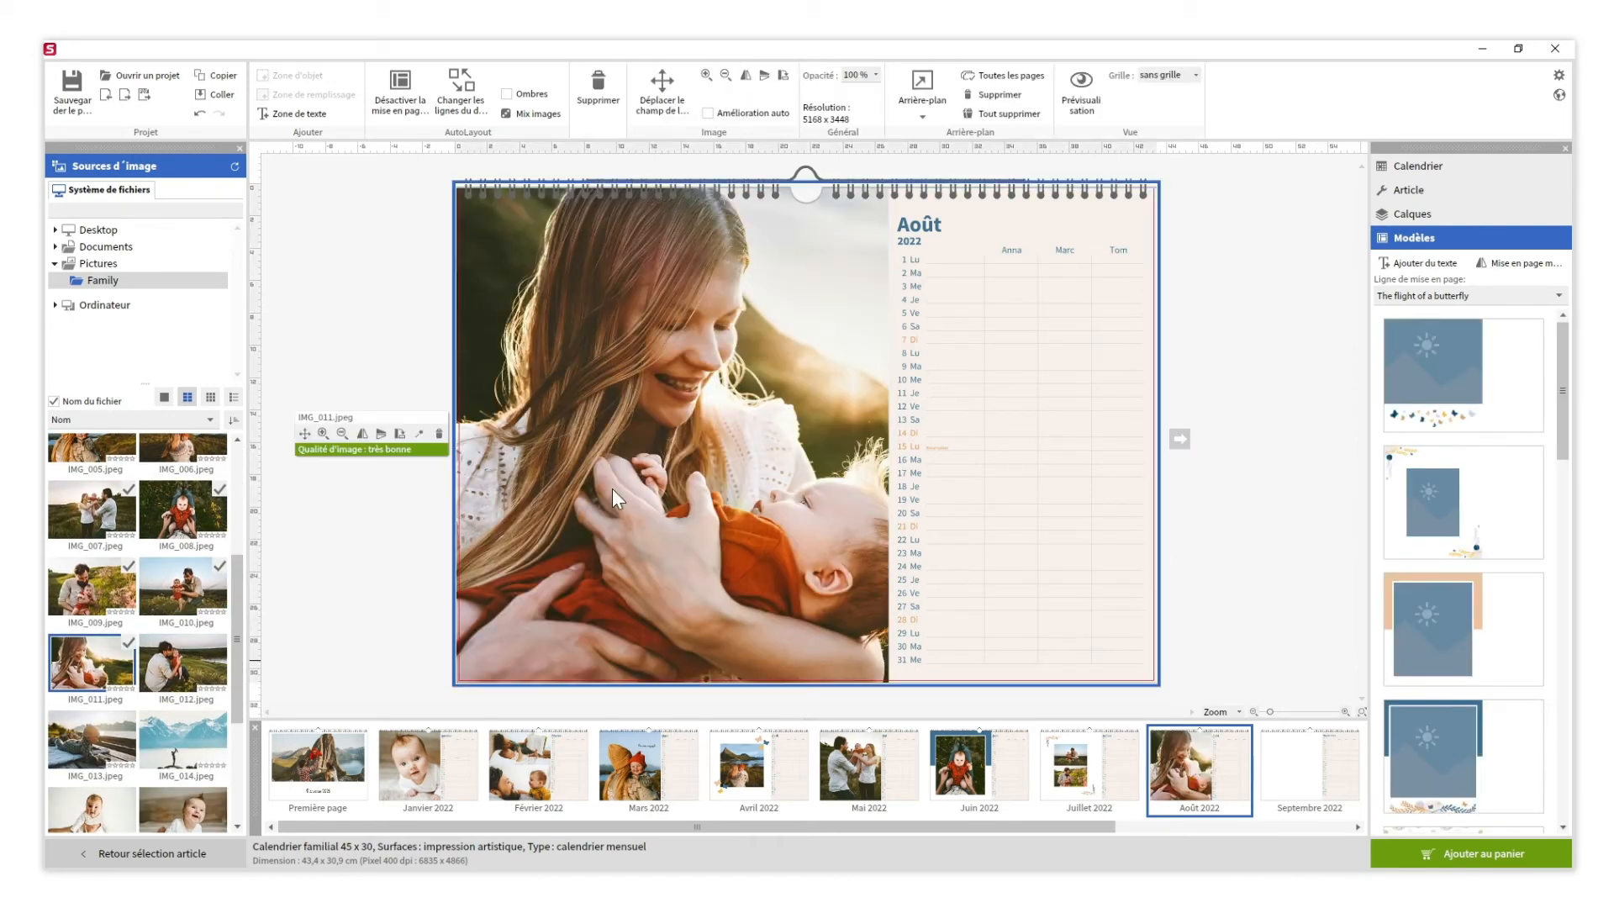
pyautogui.click(323, 430)
pyautogui.click(305, 433)
pyautogui.moveTo(600, 357); pyautogui.dragTo(544, 360)
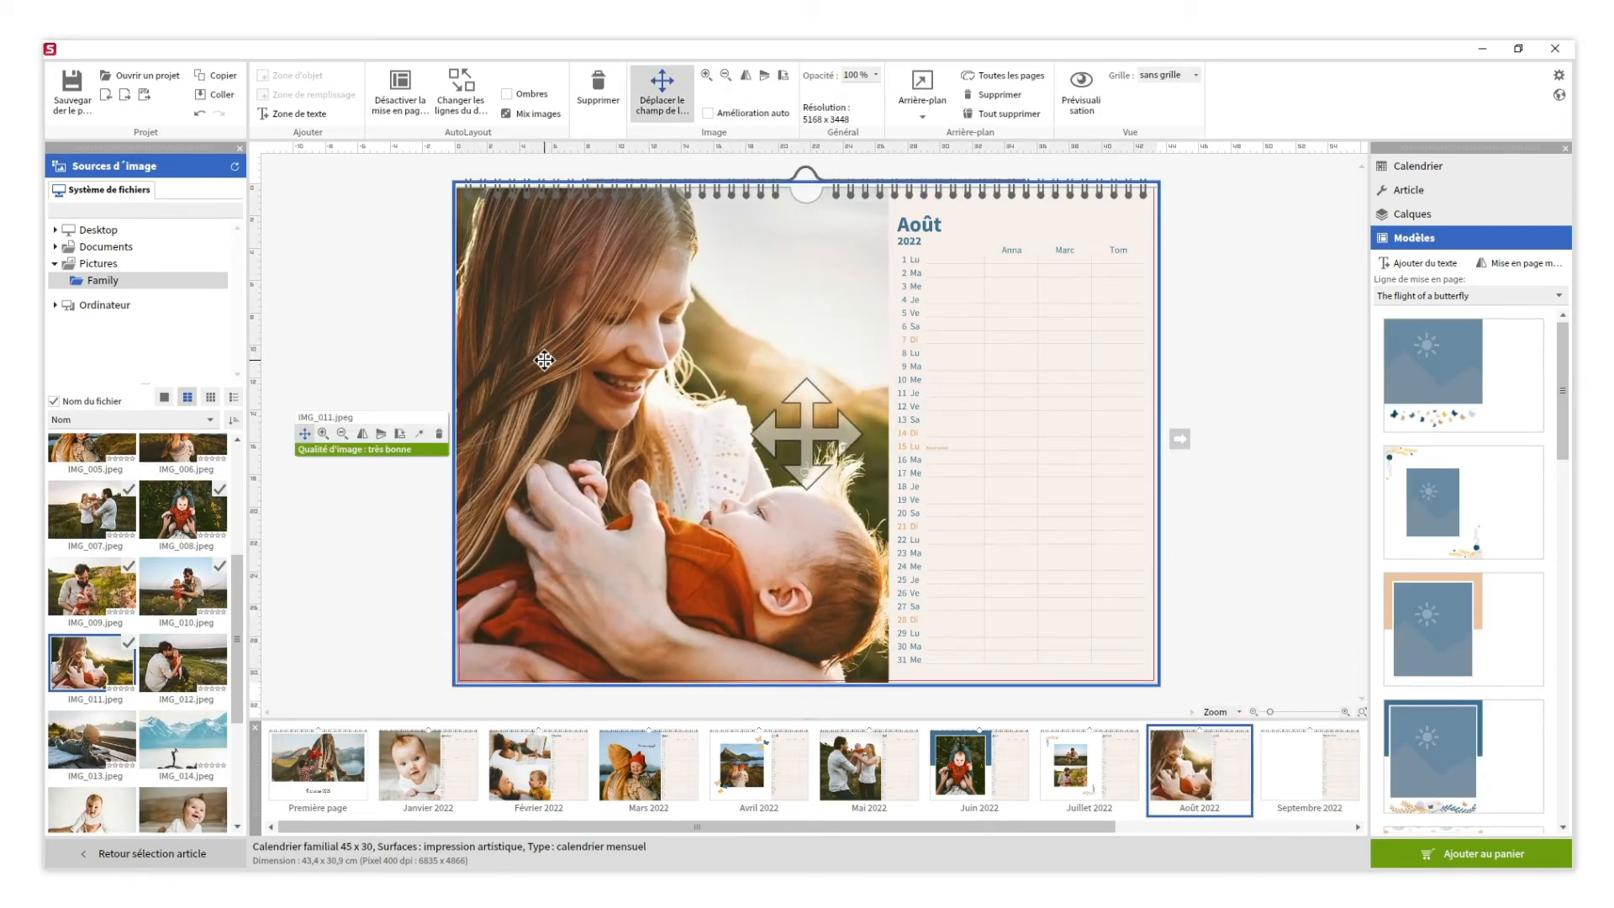
pyautogui.click(1269, 517)
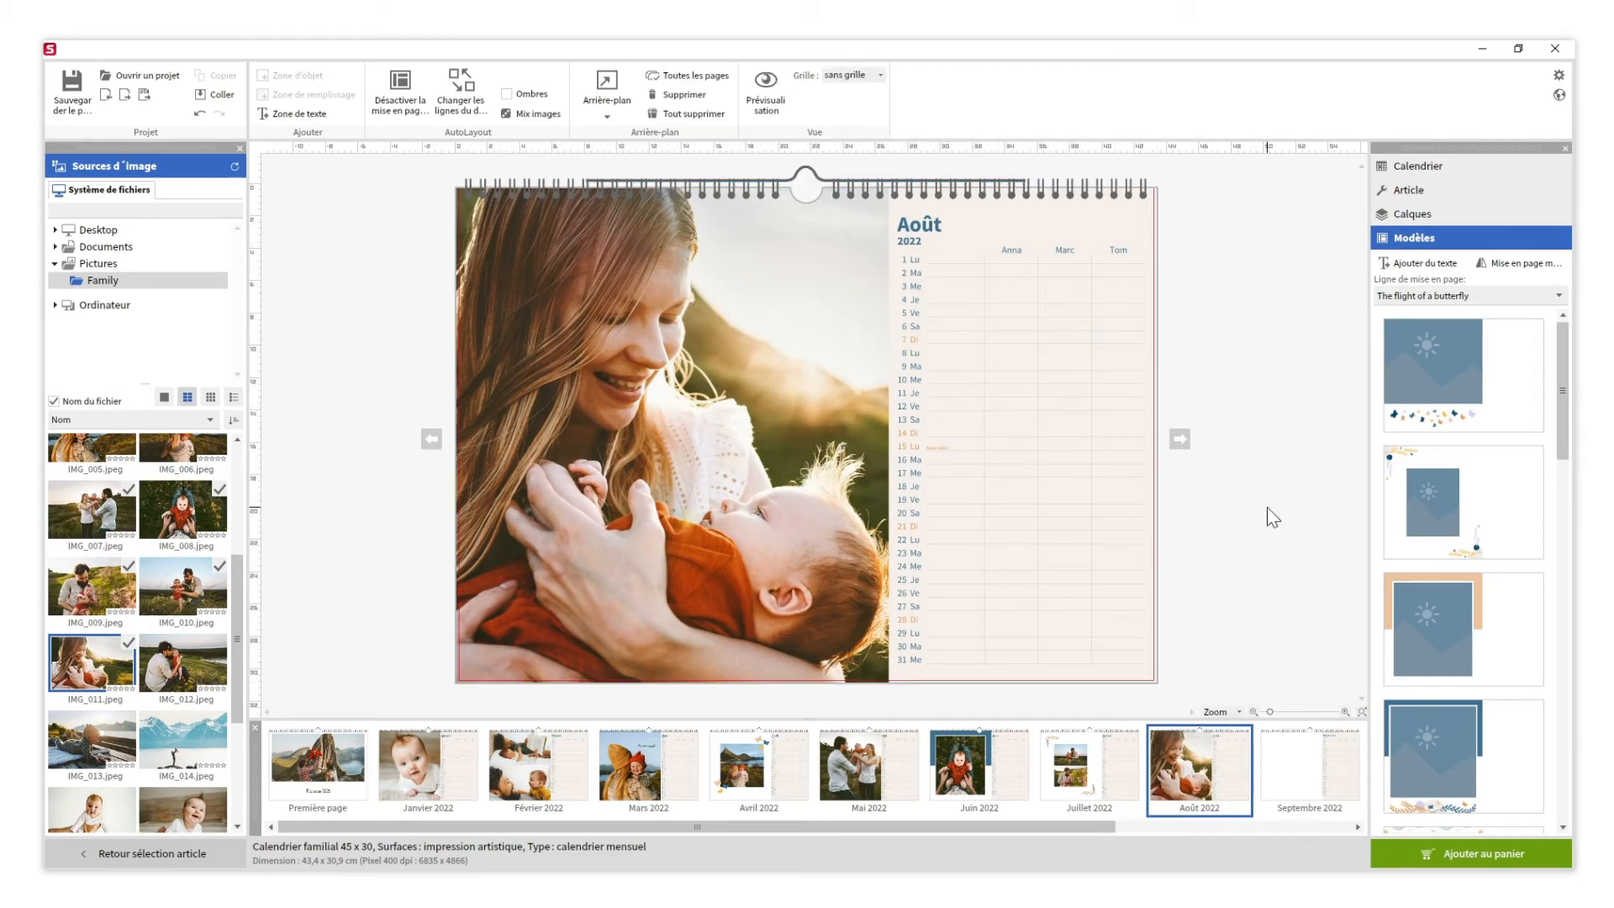
# - Apply the white calendar style with black text and red Sundays to the August page
pyautogui.click(1420, 166)
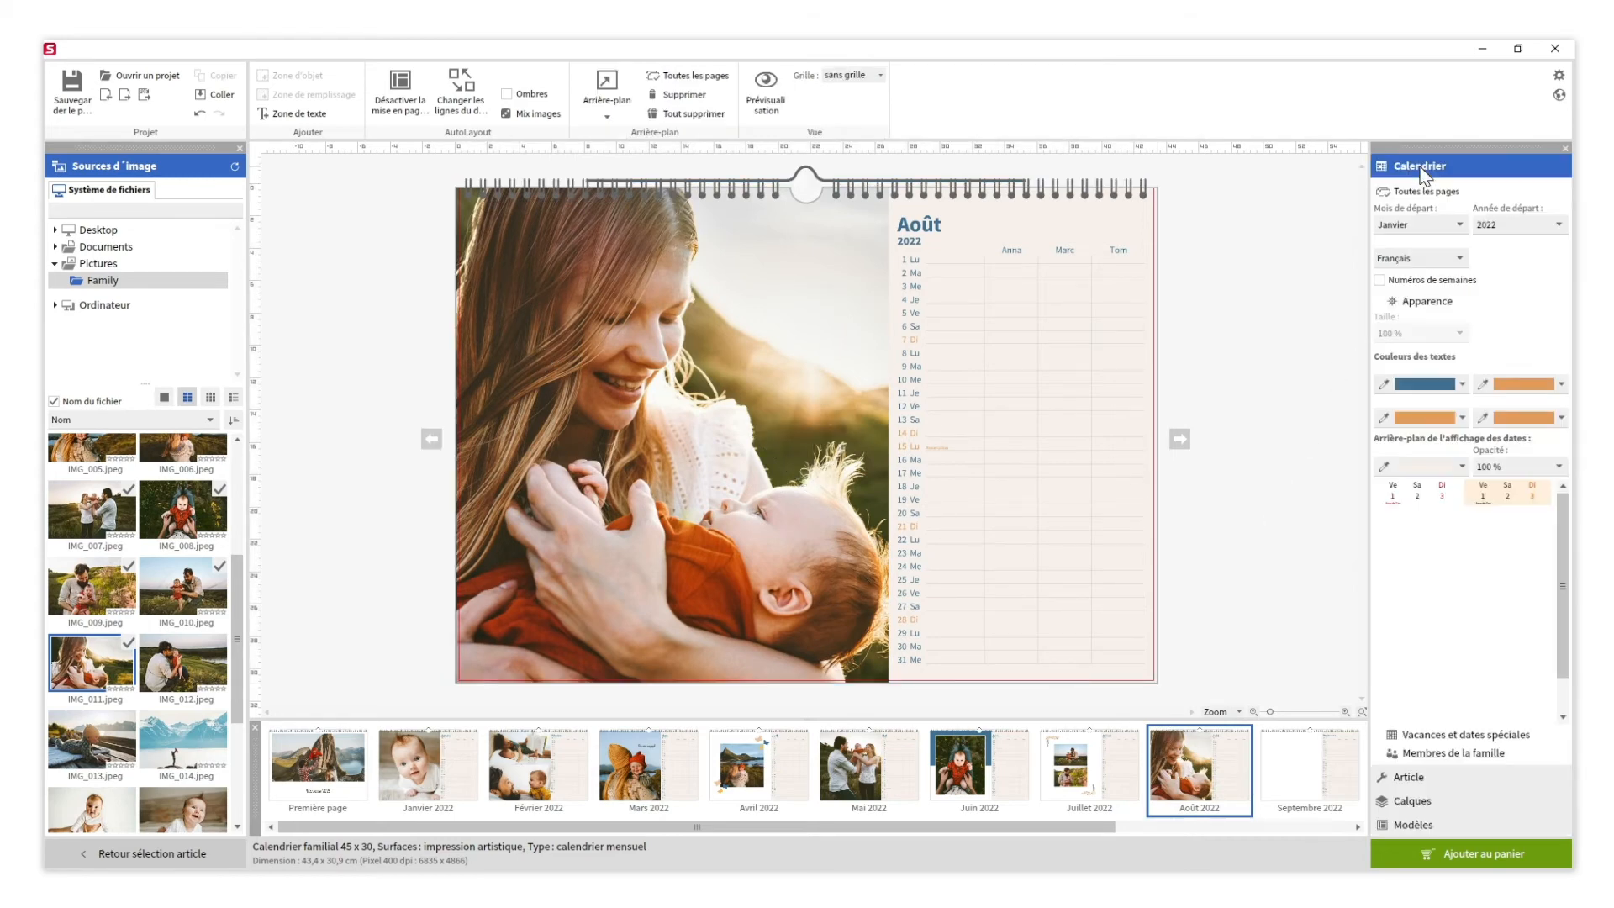
pyautogui.click(1419, 495)
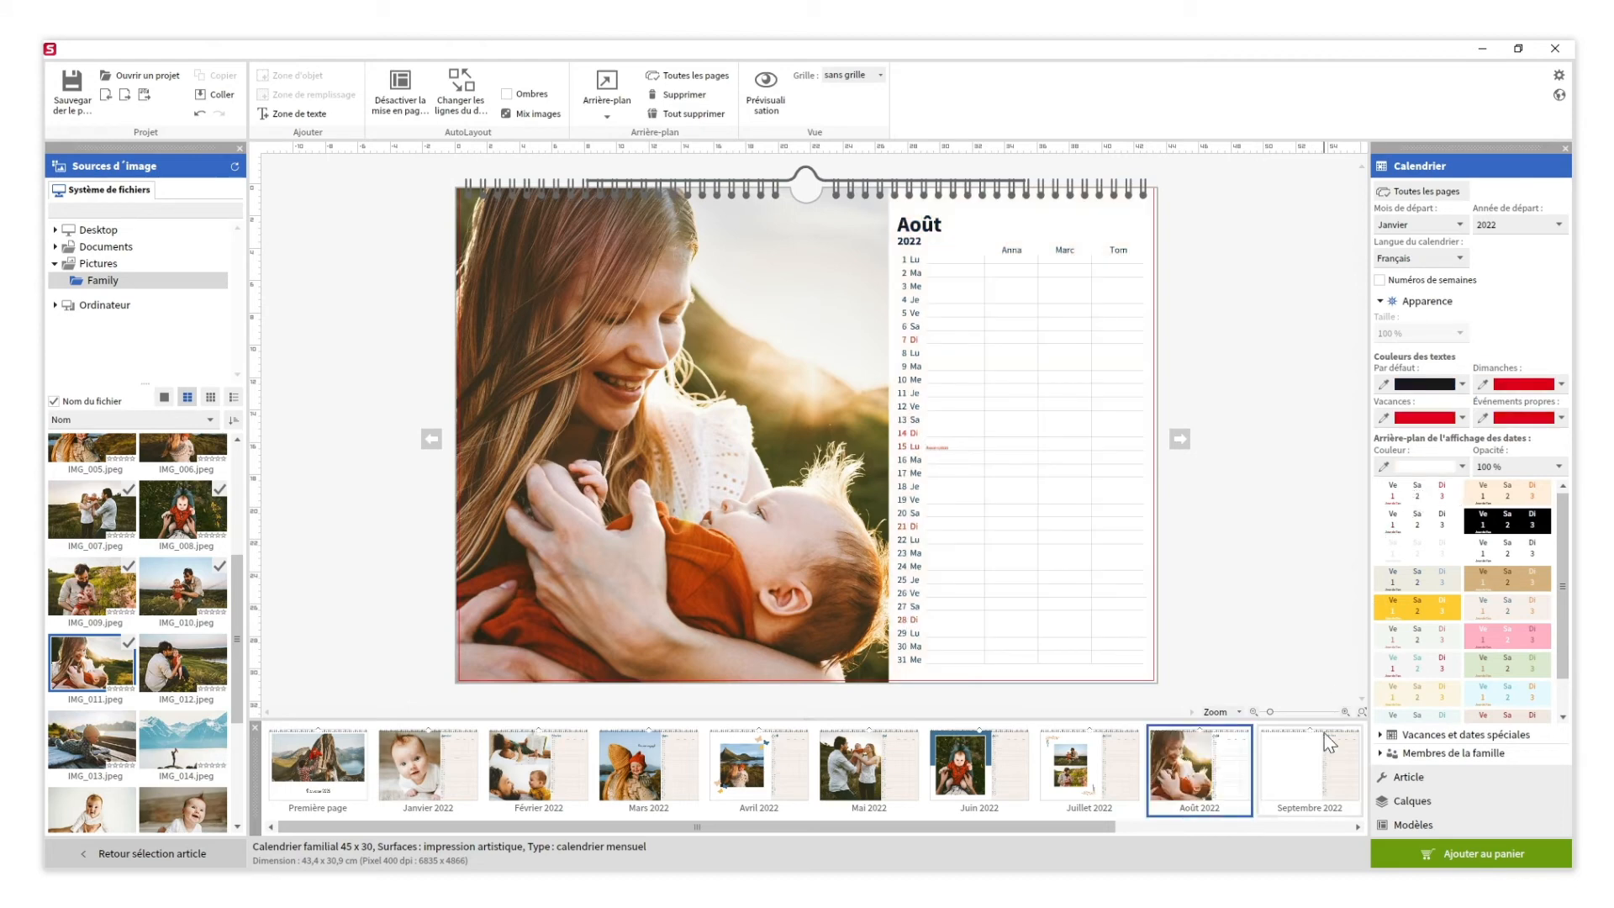
# - Place IMG_012.jpeg on the September 2022 page
pyautogui.click(1325, 763)
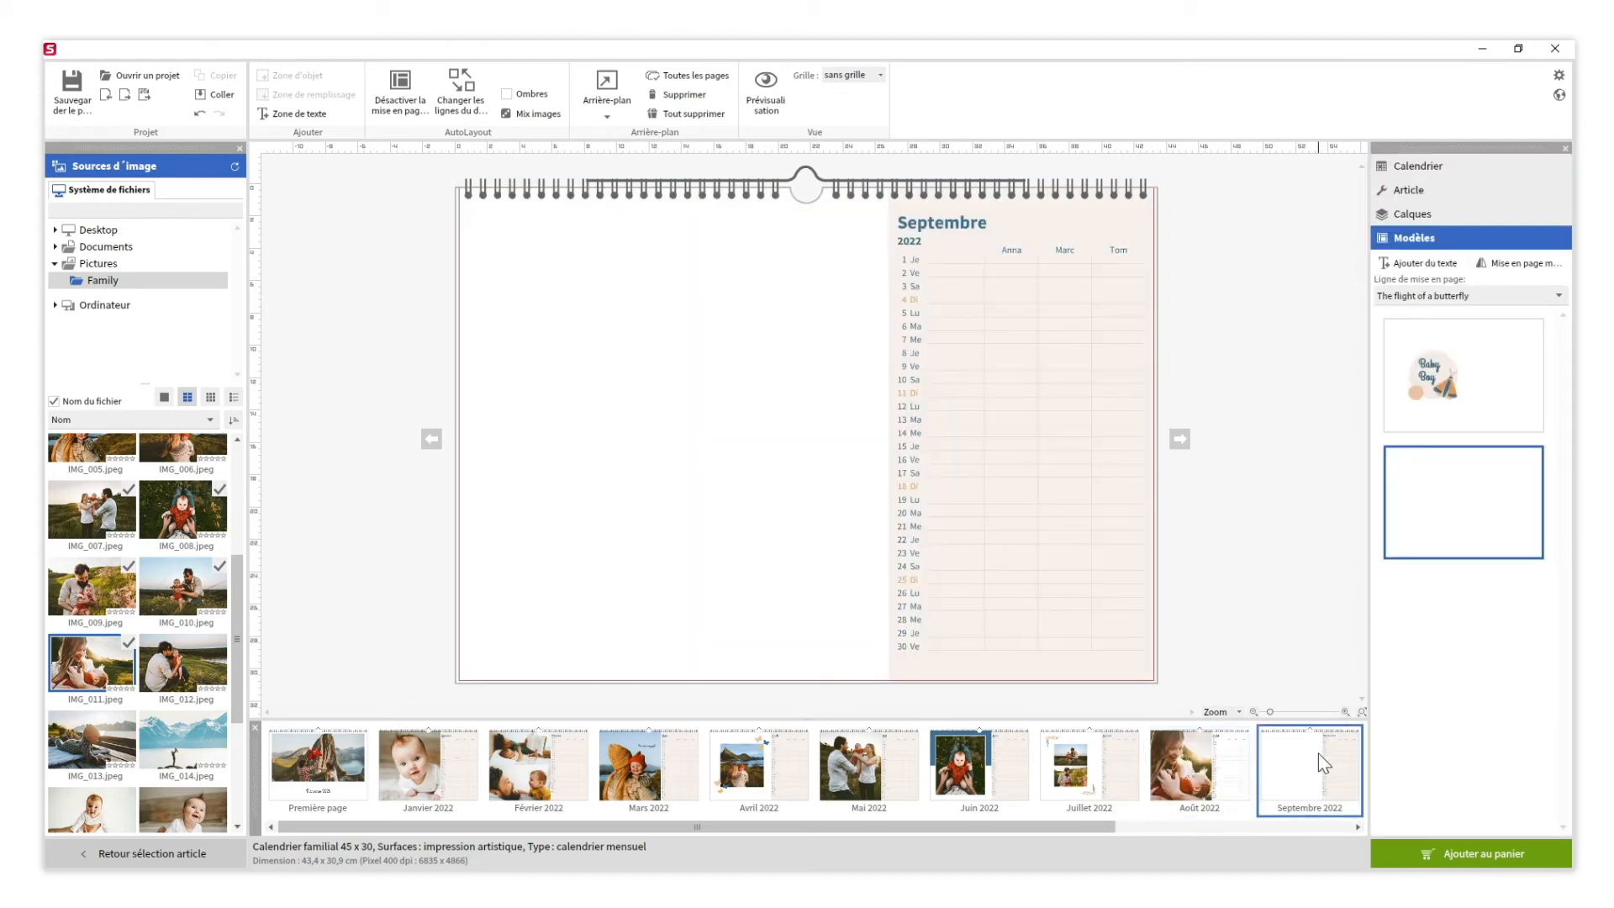
pyautogui.moveTo(196, 654); pyautogui.dragTo(623, 436)
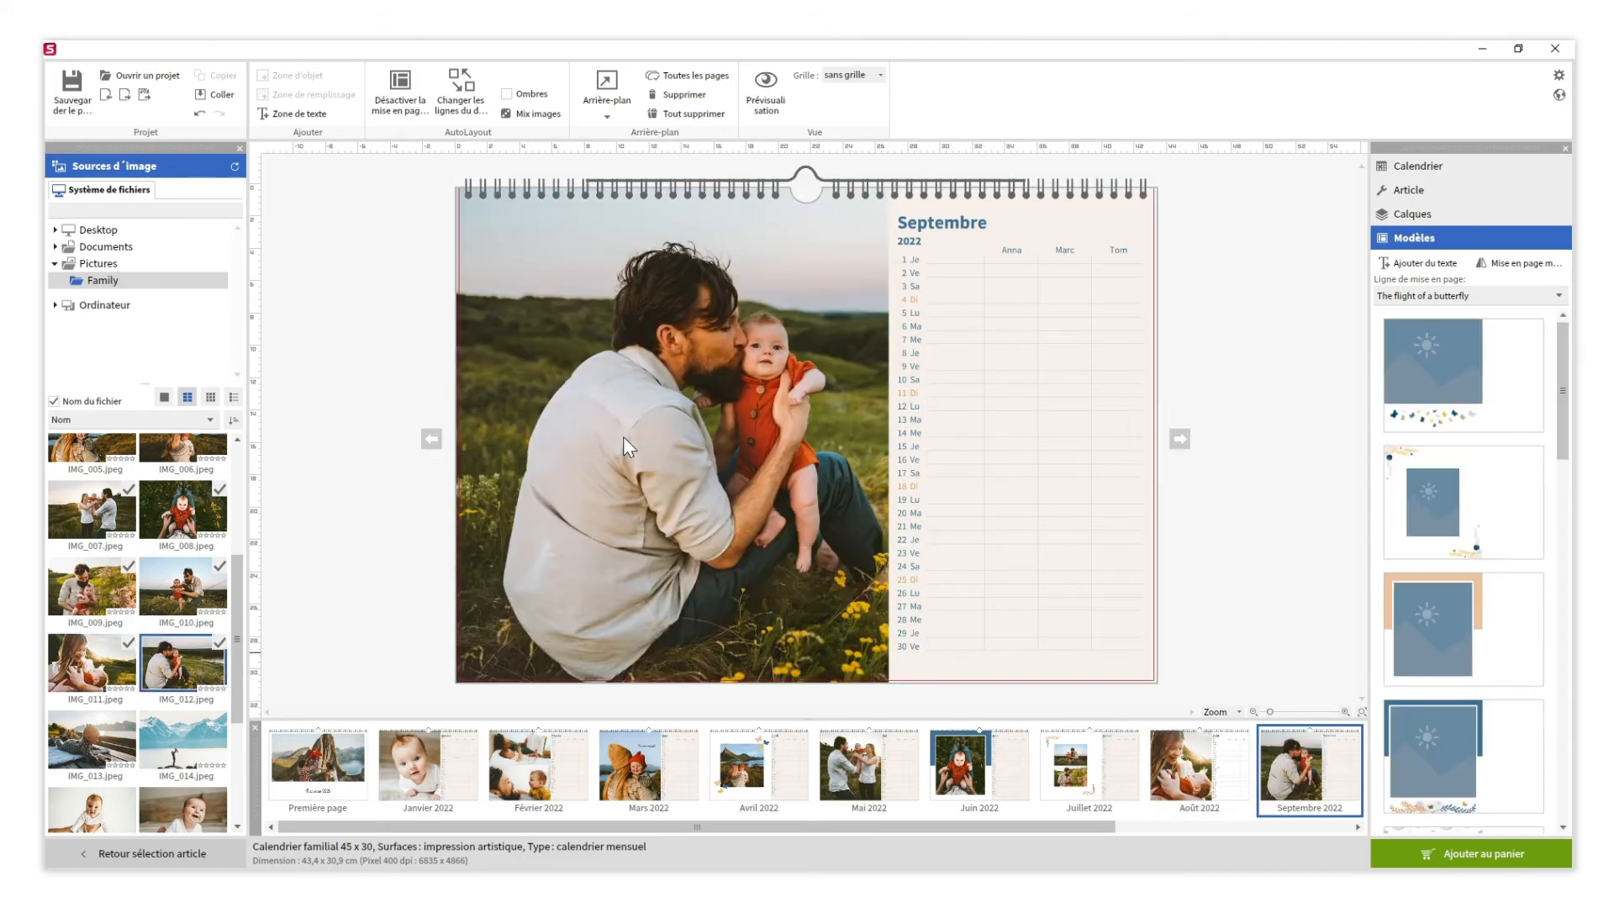
# - Give the September calendar the pale blue style with grey text and teal Sundays, and apply it to all pages
pyautogui.click(1422, 166)
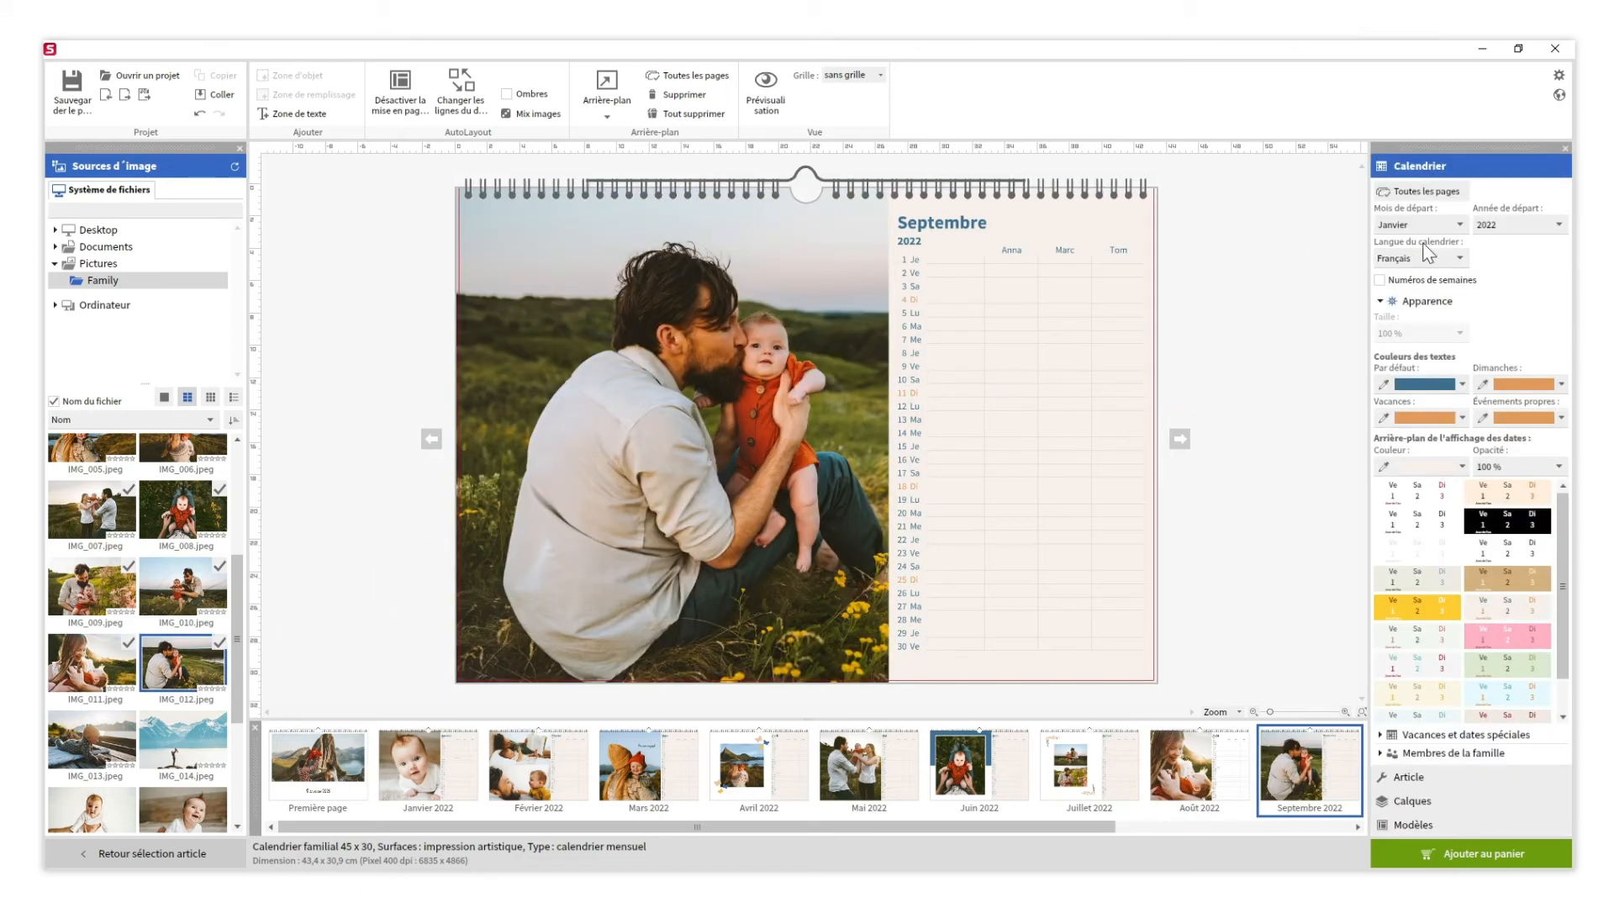
pyautogui.click(1408, 714)
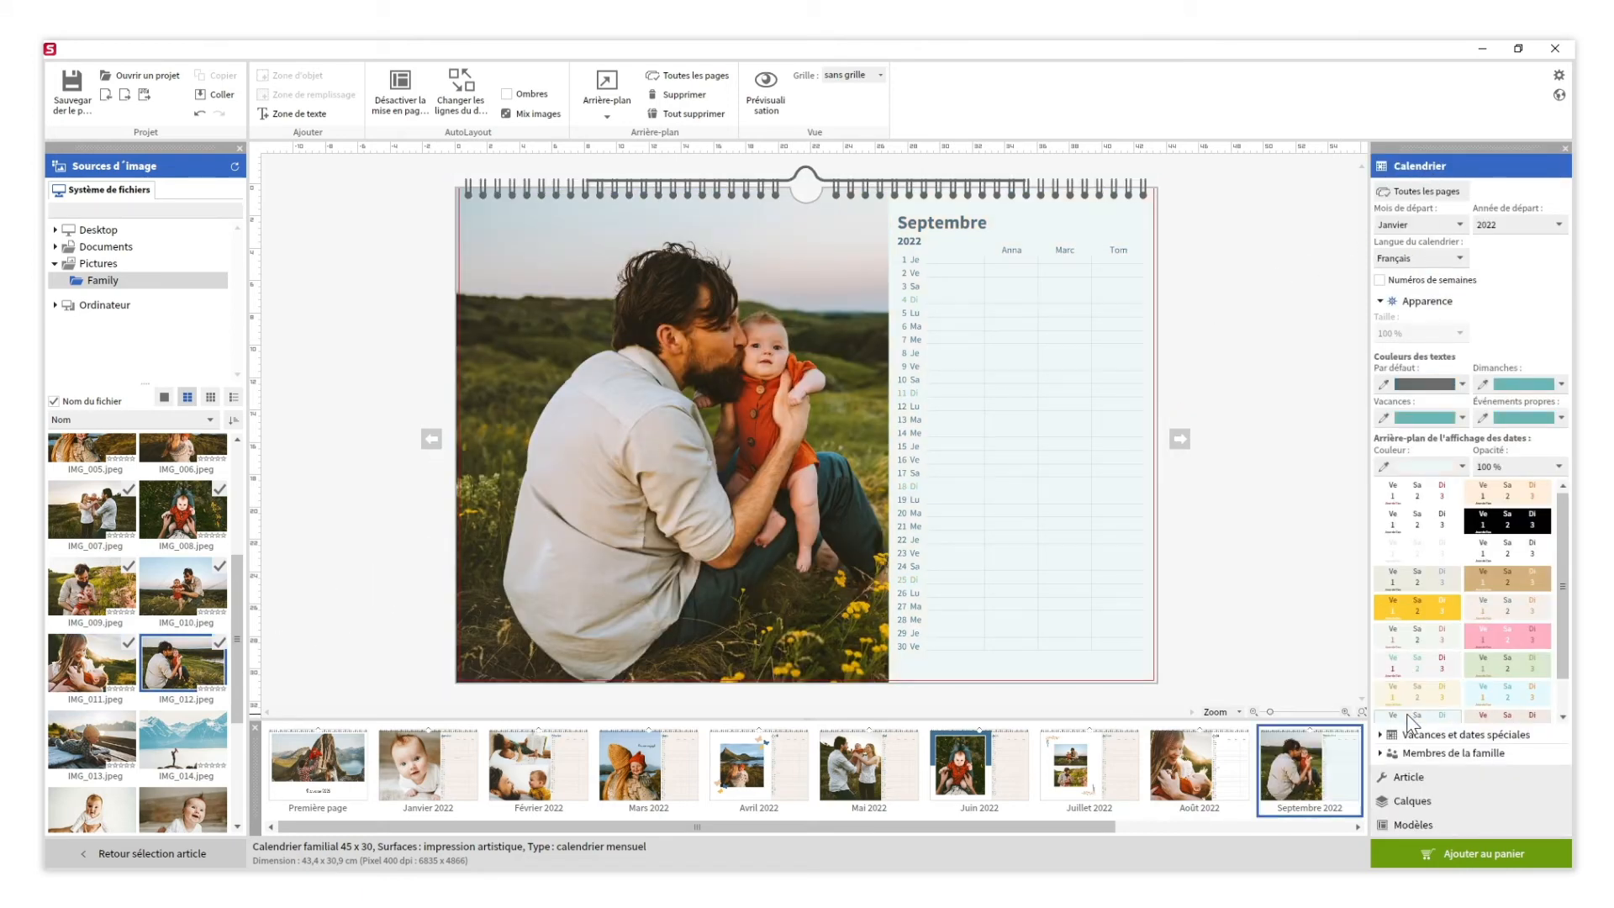
pyautogui.click(1424, 192)
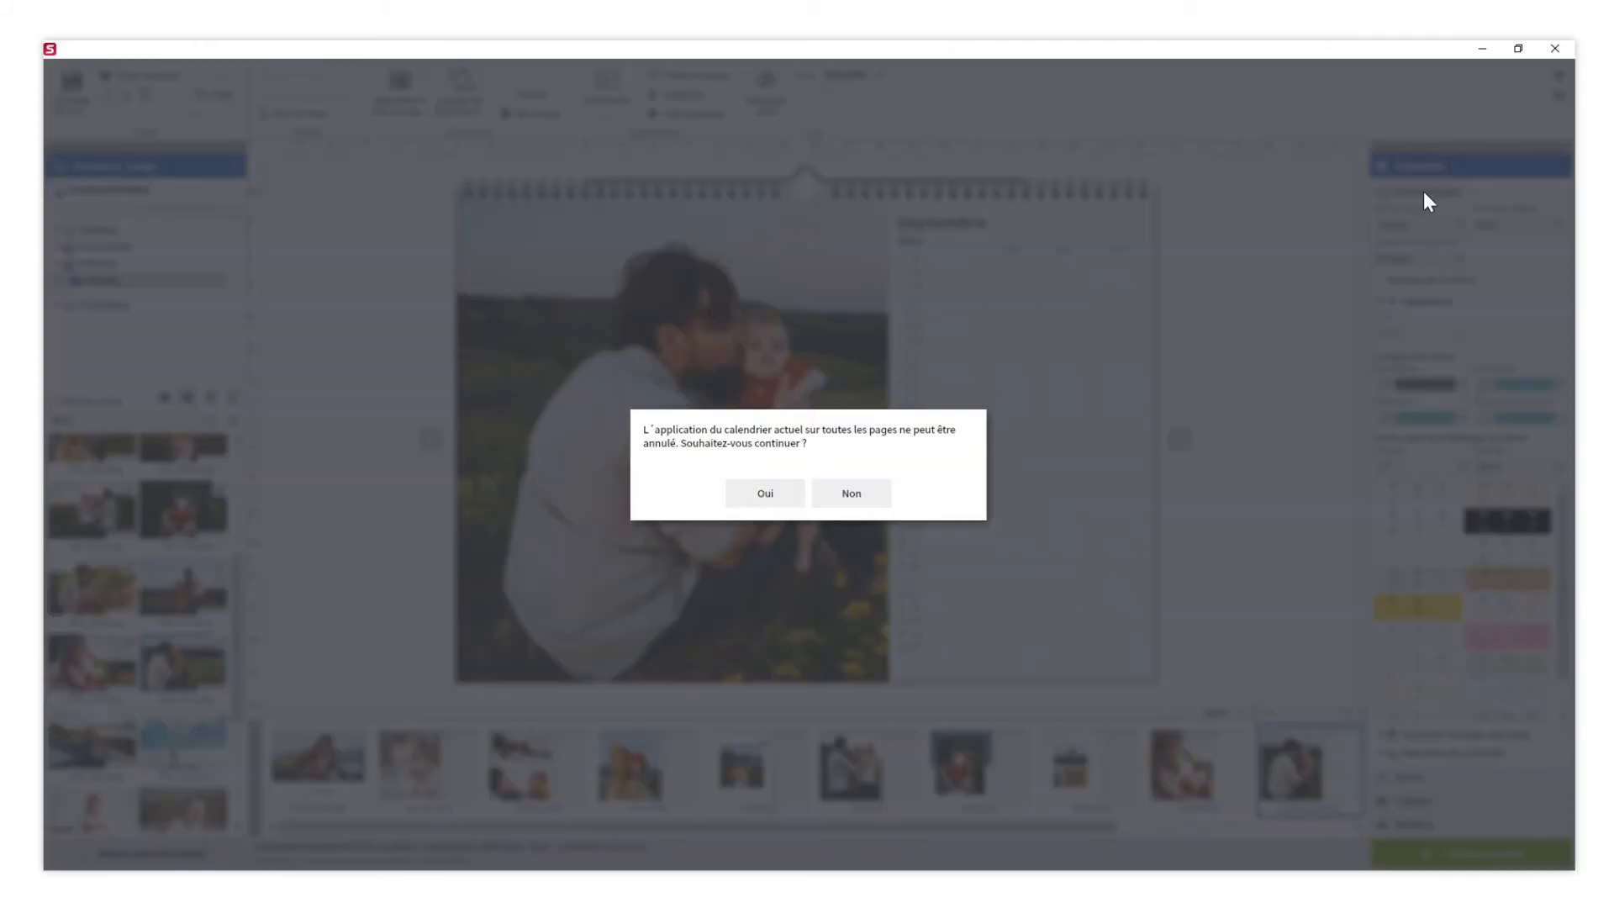
pyautogui.click(775, 493)
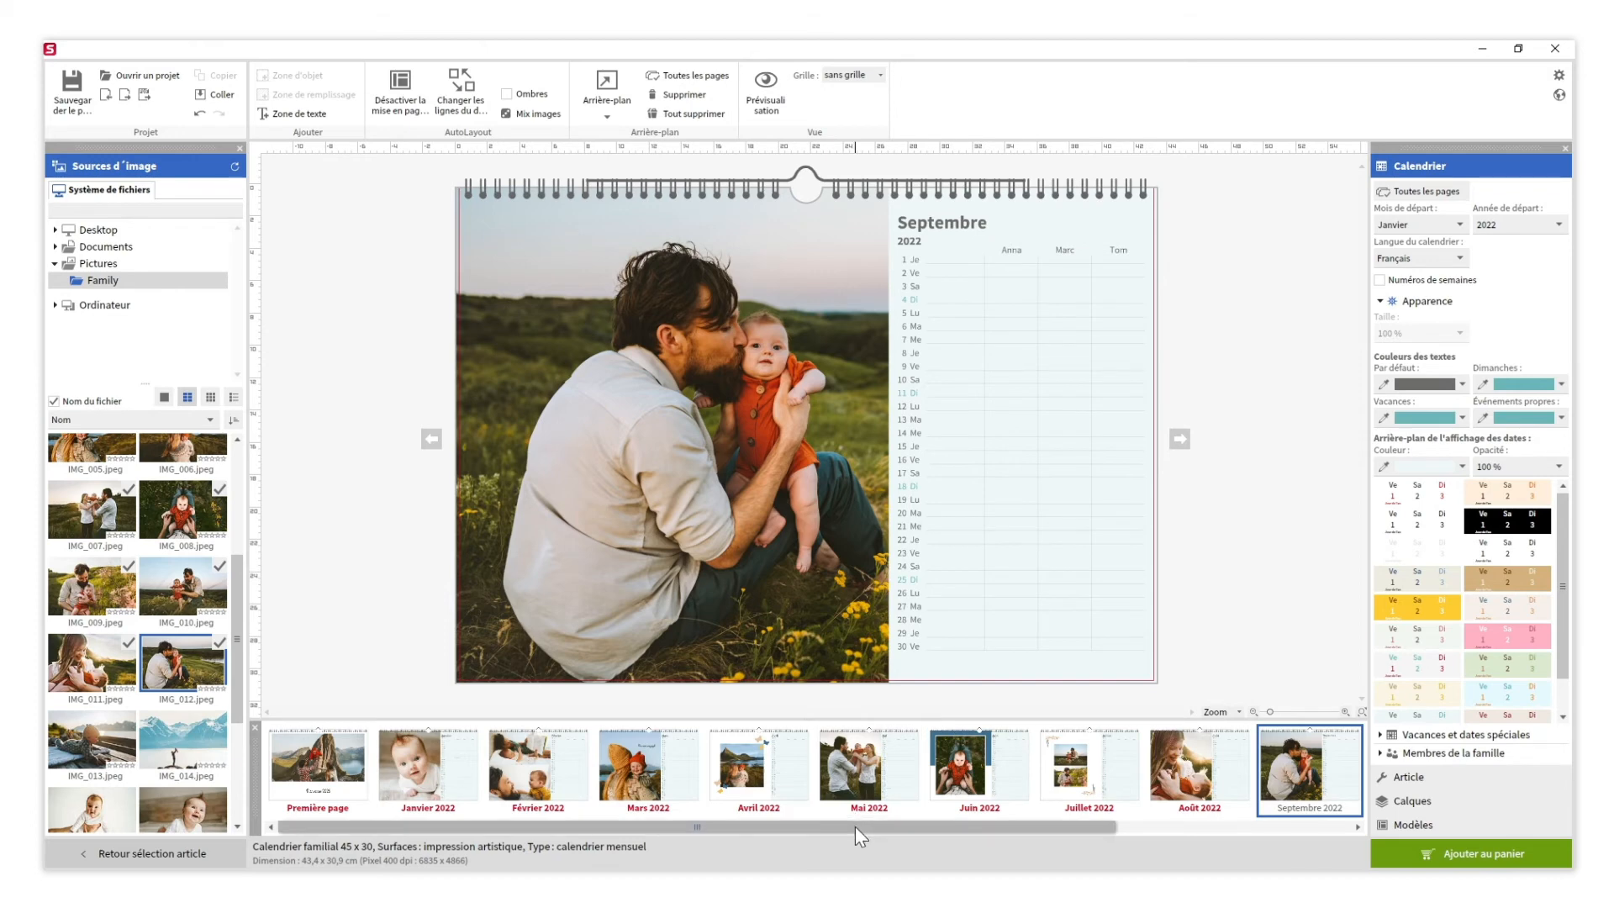
# - Place IMG_013.jpeg on the October 2022 page and set its date background opacity to 80 %
pyautogui.moveTo(855, 826); pyautogui.dragTo(1104, 828)
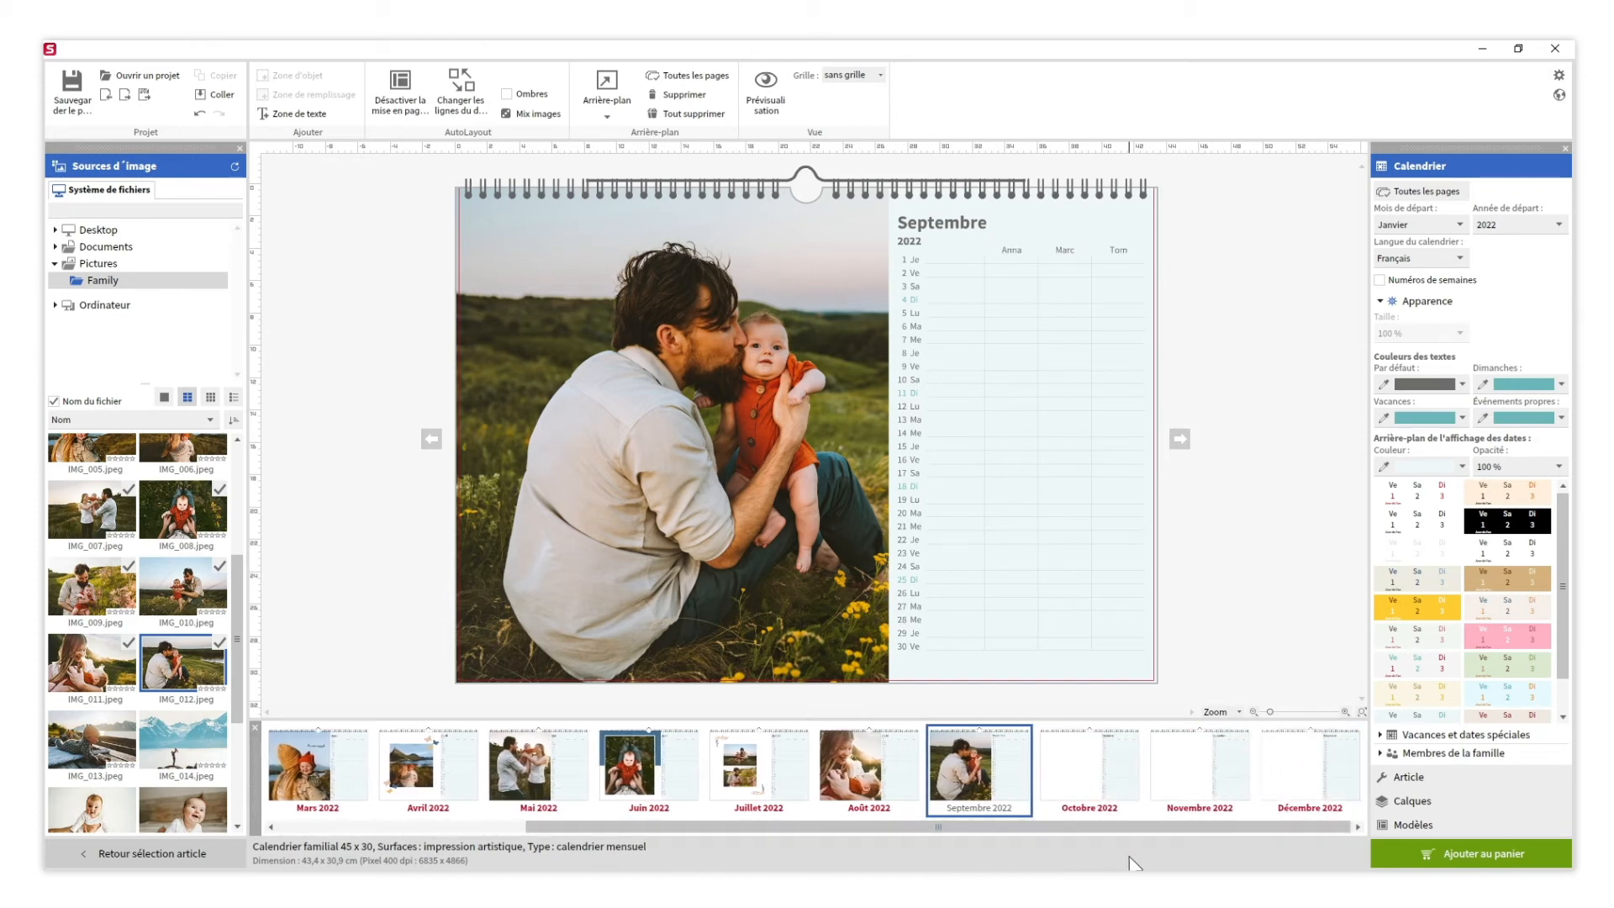
pyautogui.click(1102, 780)
pyautogui.moveTo(91, 740); pyautogui.dragTo(696, 439)
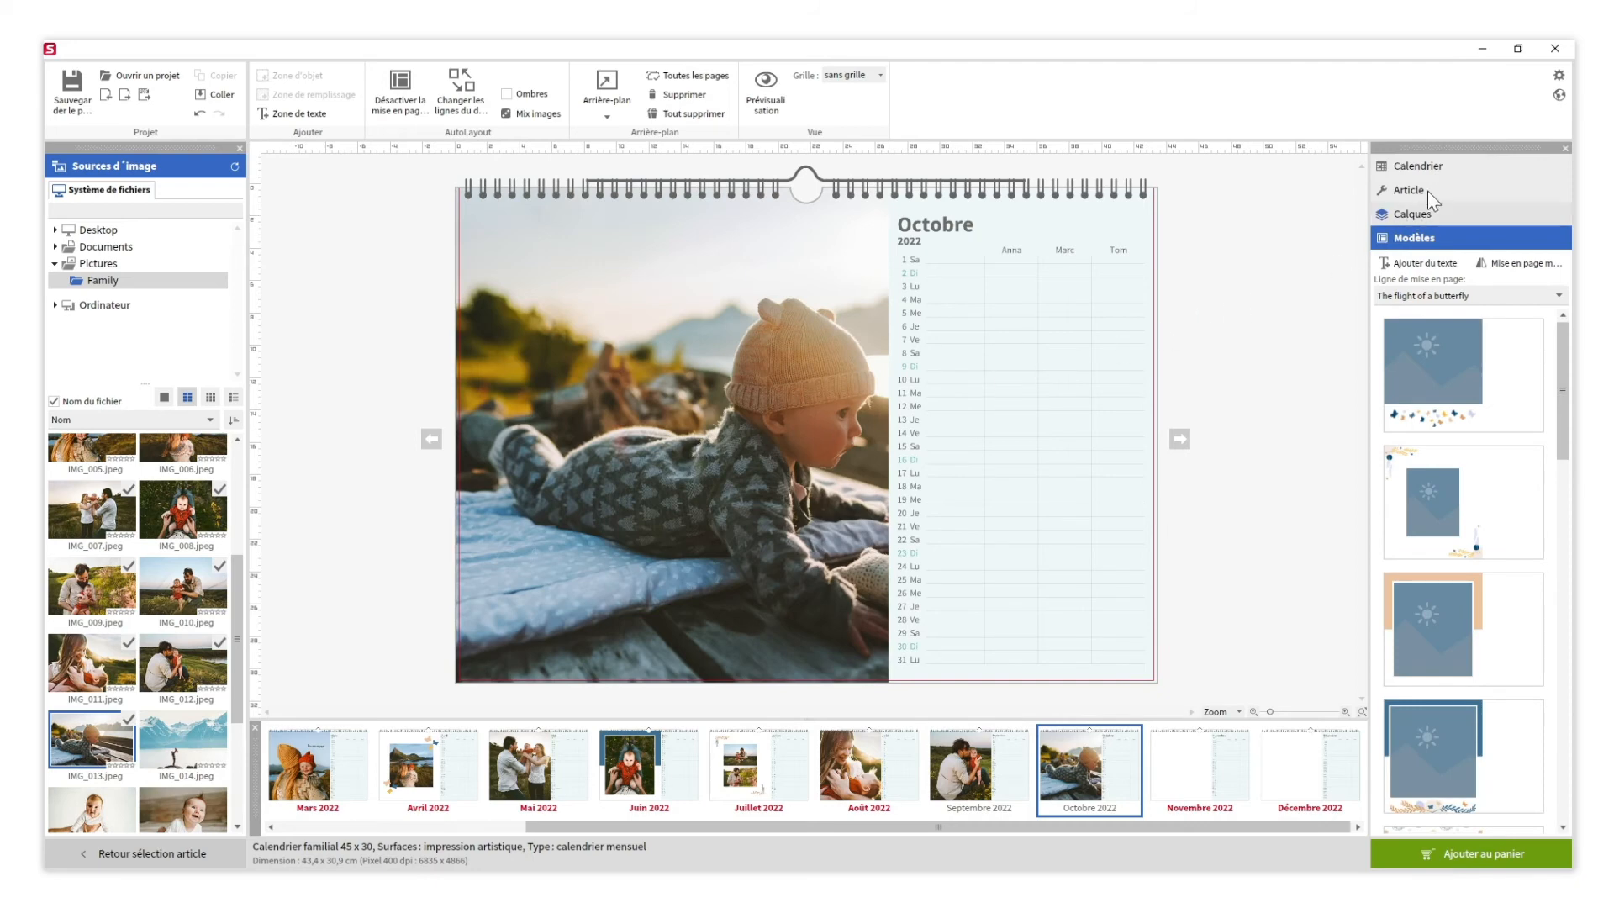
pyautogui.click(1443, 169)
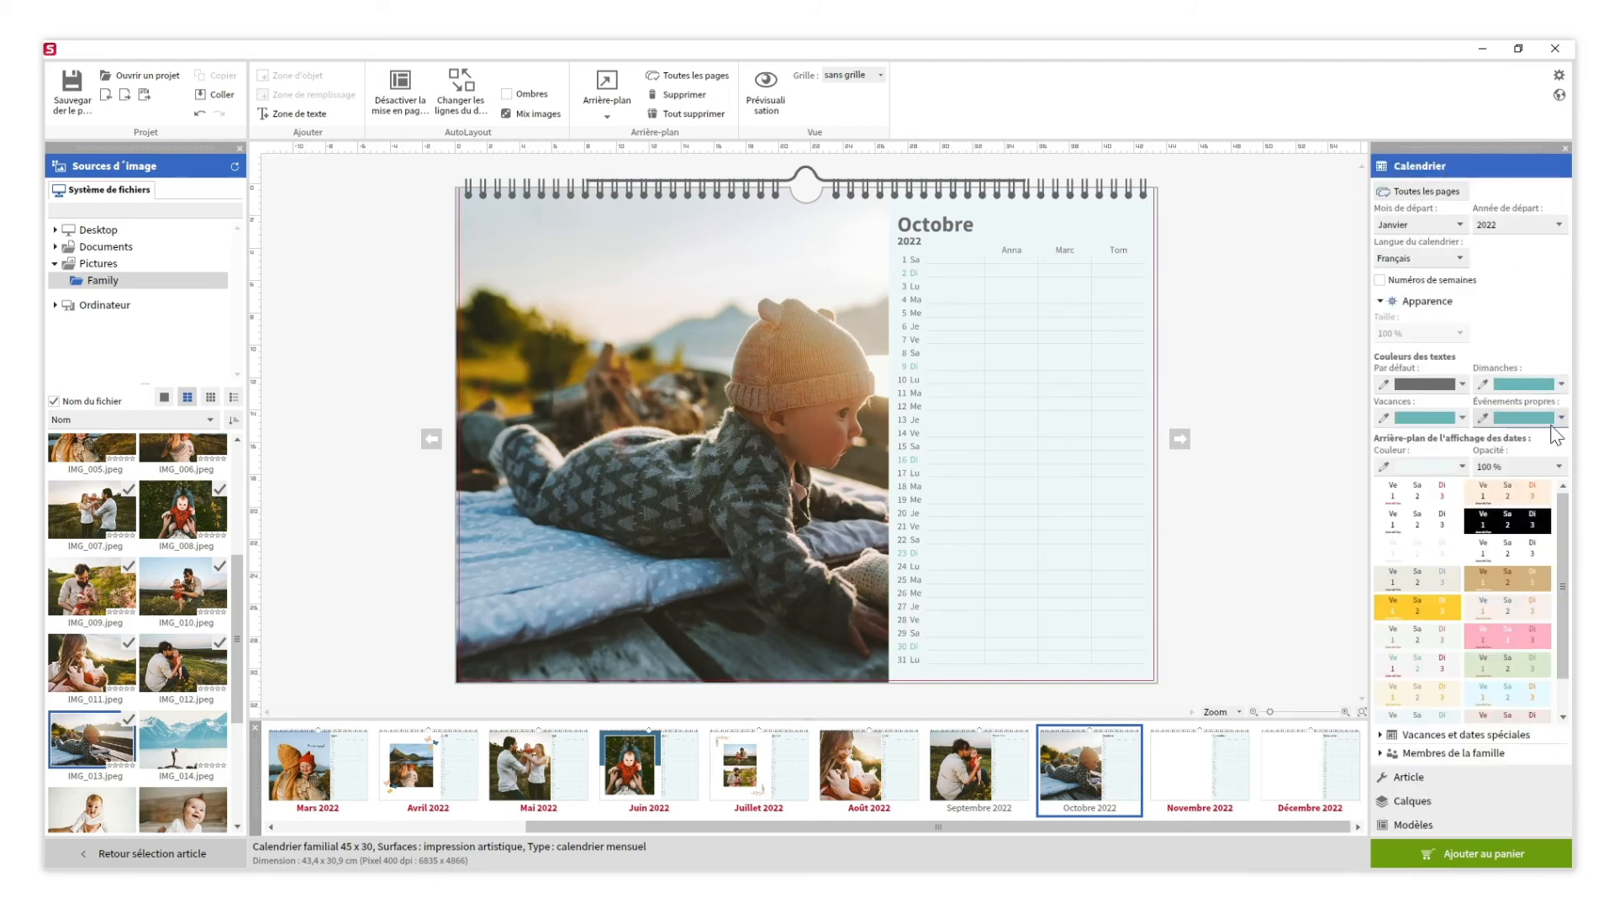
pyautogui.click(1561, 468)
pyautogui.moveTo(1558, 486)
pyautogui.mouseDown()
pyautogui.moveTo(1480, 487)
pyautogui.moveTo(1544, 486)
pyautogui.mouseUp()
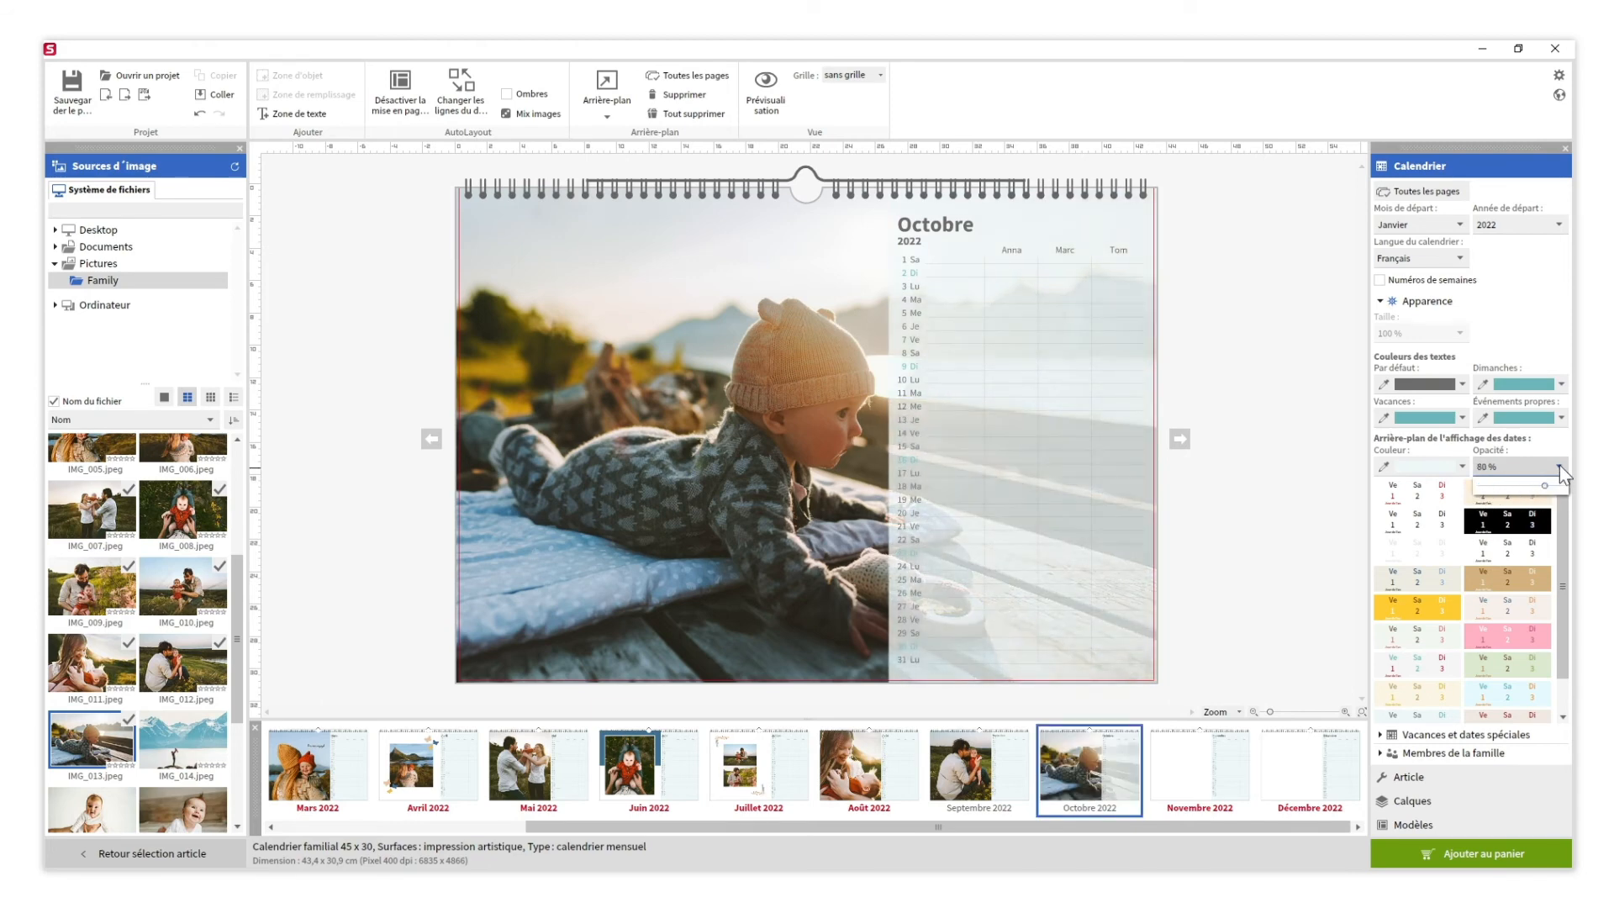
# - Place IMG_014.jpeg on the November 2022 page
pyautogui.click(1194, 791)
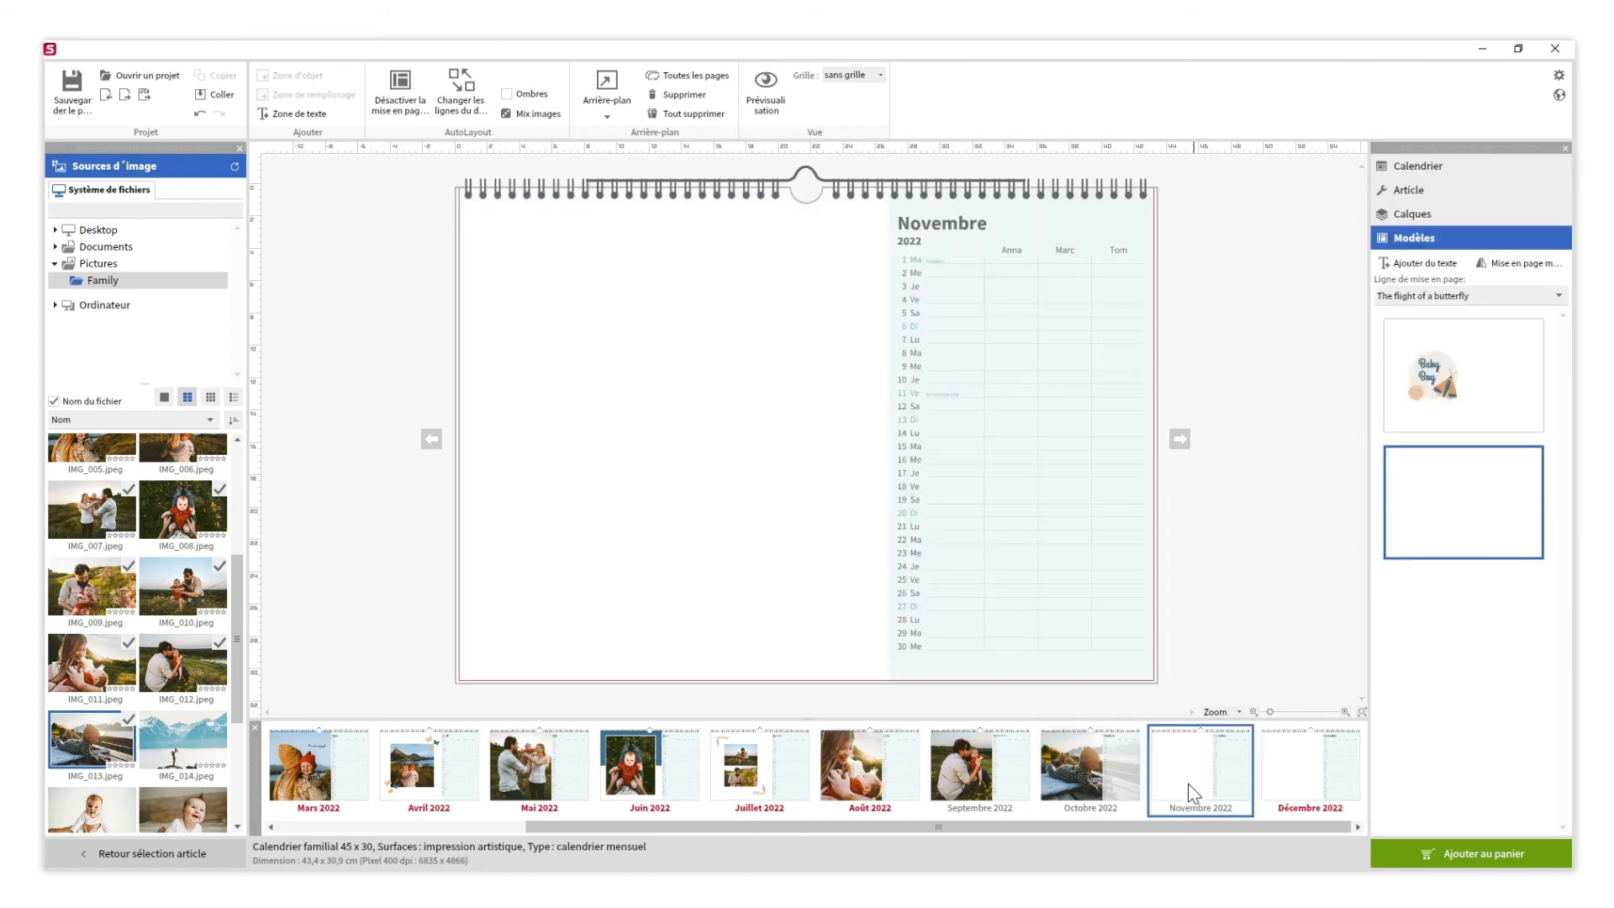
pyautogui.moveTo(189, 738); pyautogui.dragTo(514, 553)
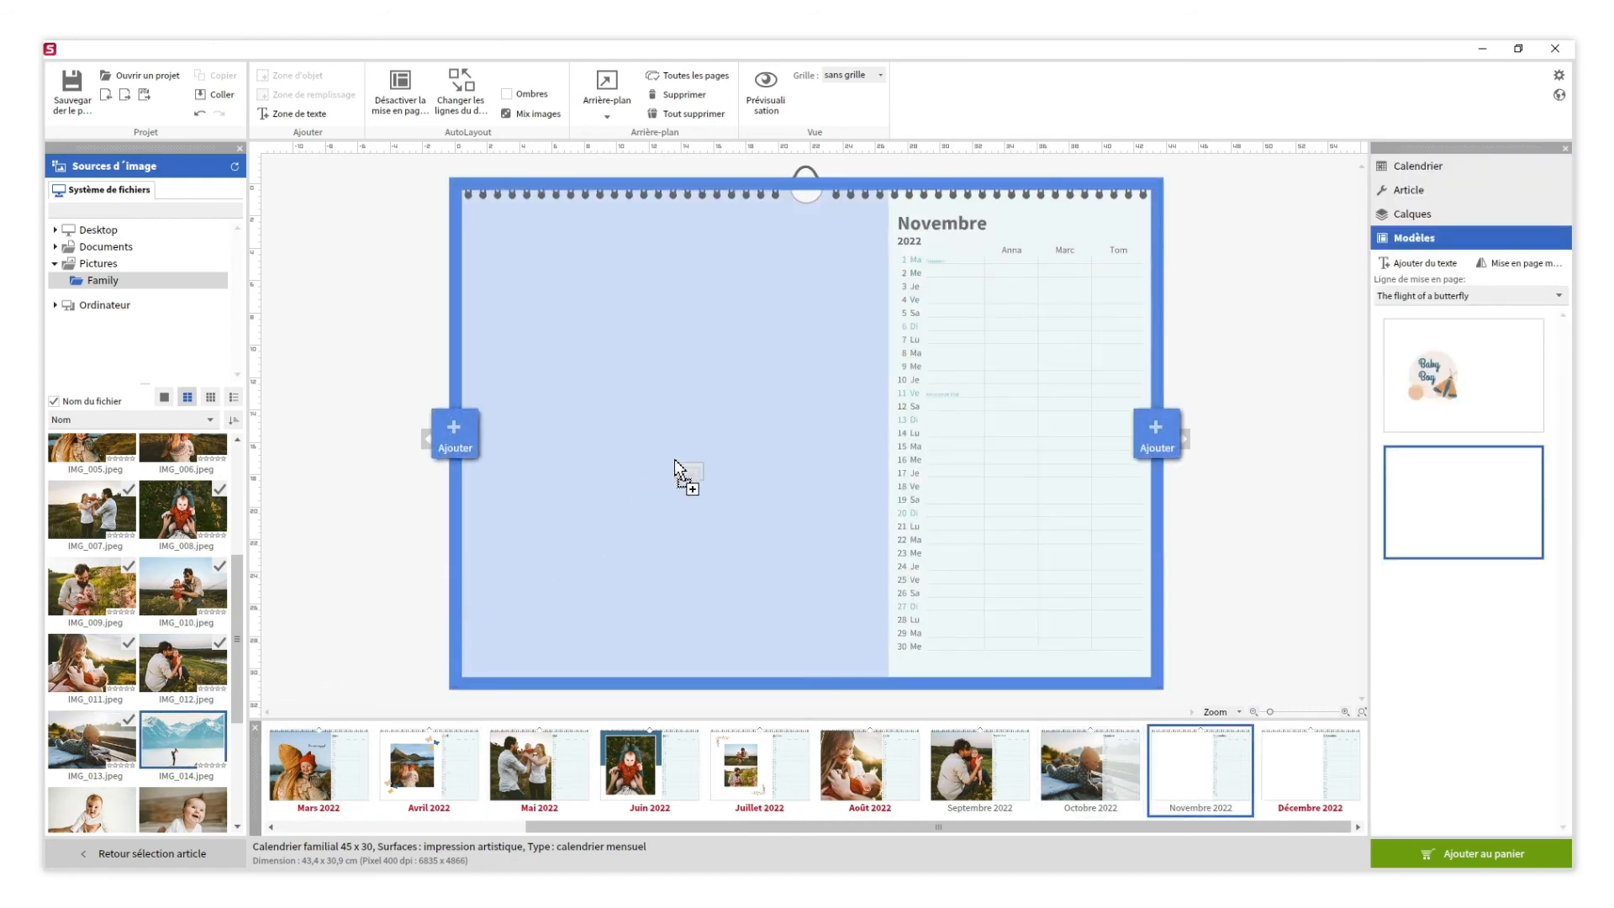
pyautogui.moveTo(674, 459); pyautogui.dragTo(675, 460)
# - Start a new calendar appointment titled as the birthday of the middle-column family member and date it 29/11/2022
pyautogui.click(1412, 166)
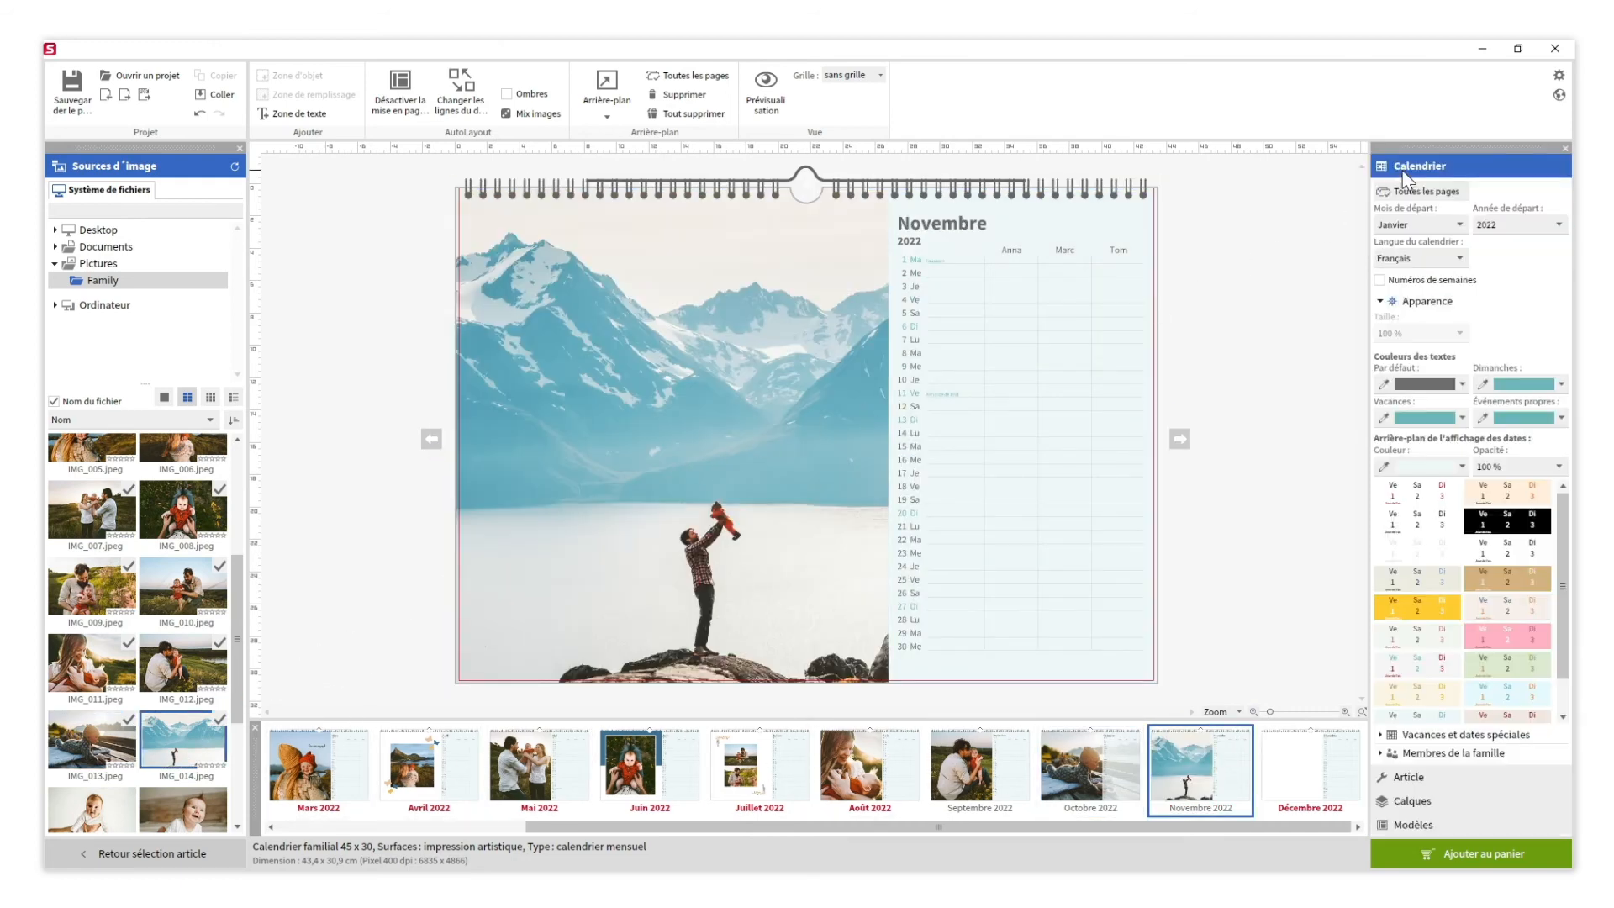
pyautogui.click(1379, 734)
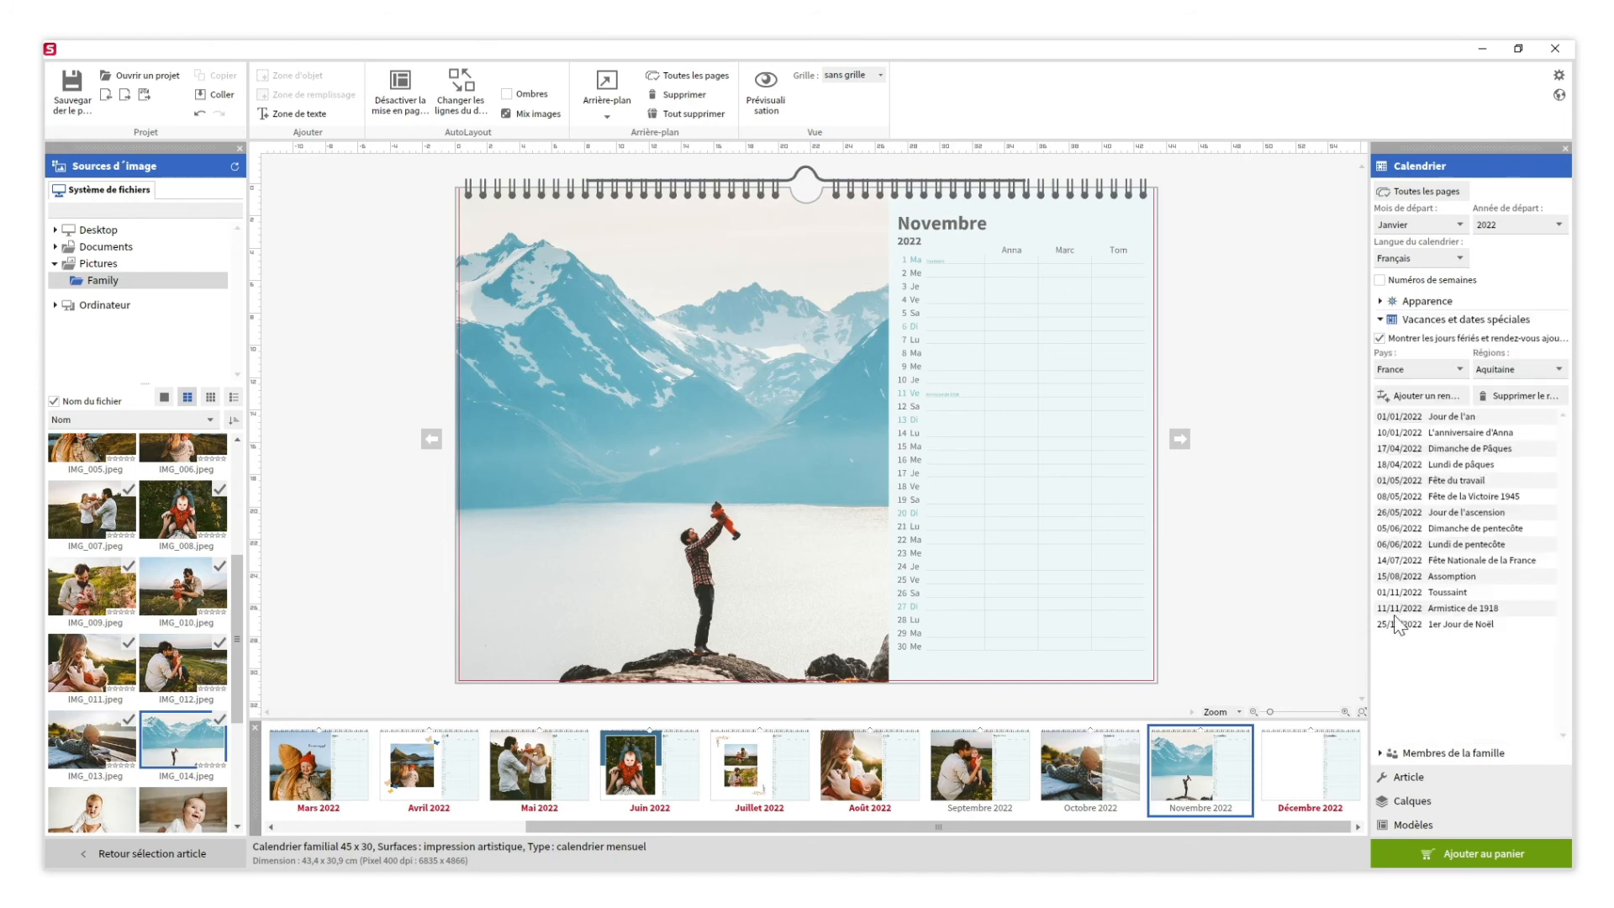
pyautogui.click(1427, 398)
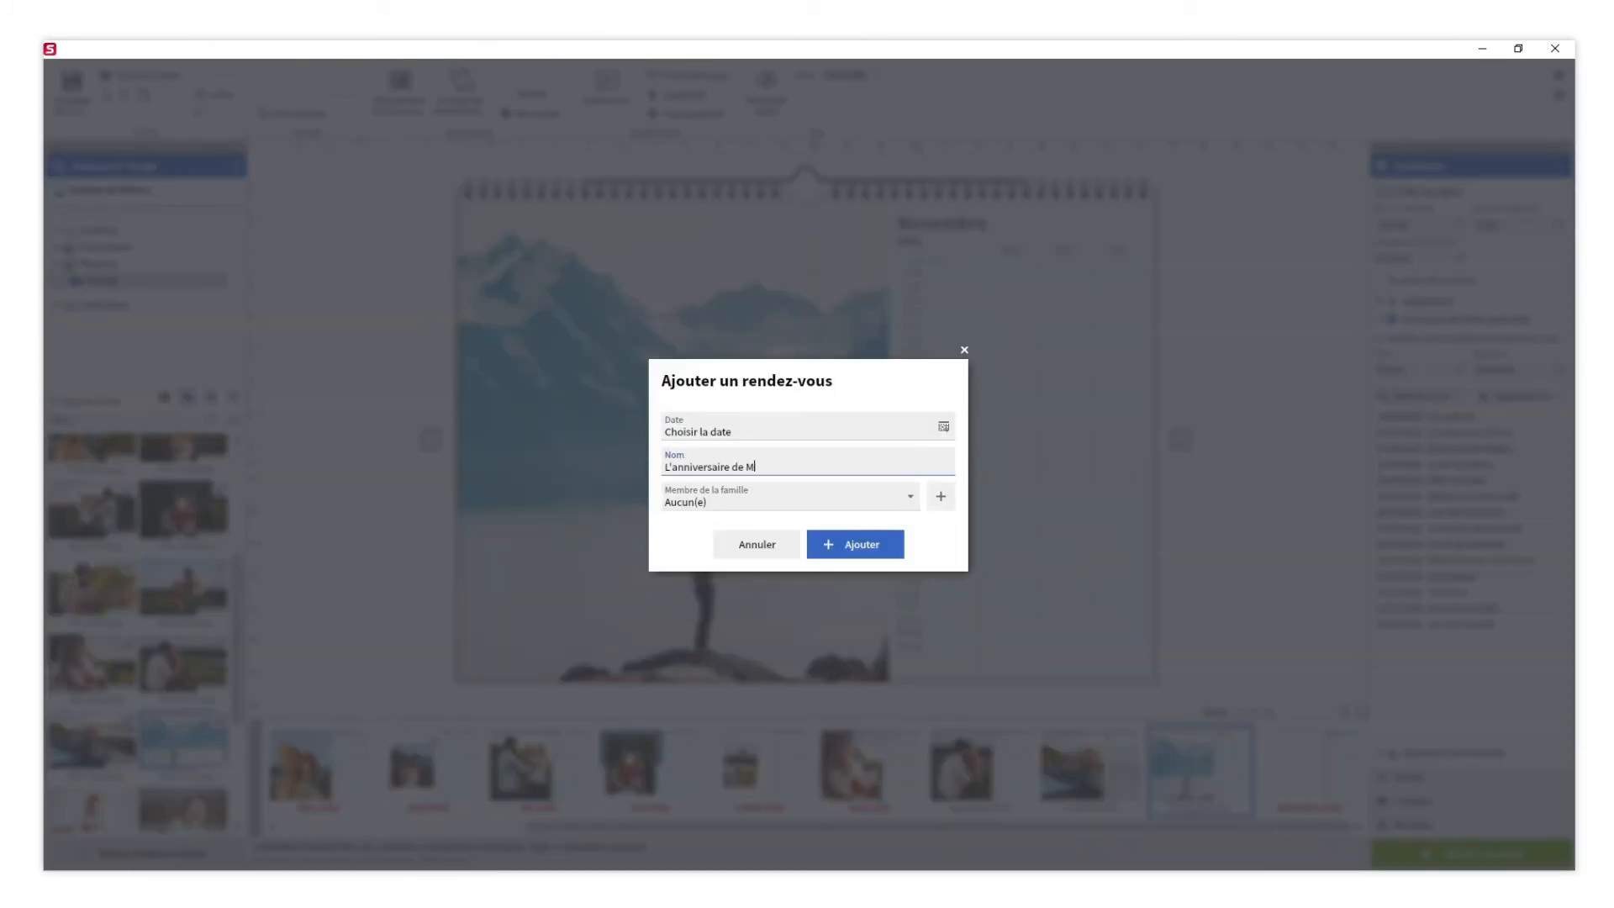
pyautogui.click(819, 430)
pyautogui.click(825, 459)
pyautogui.click(824, 459)
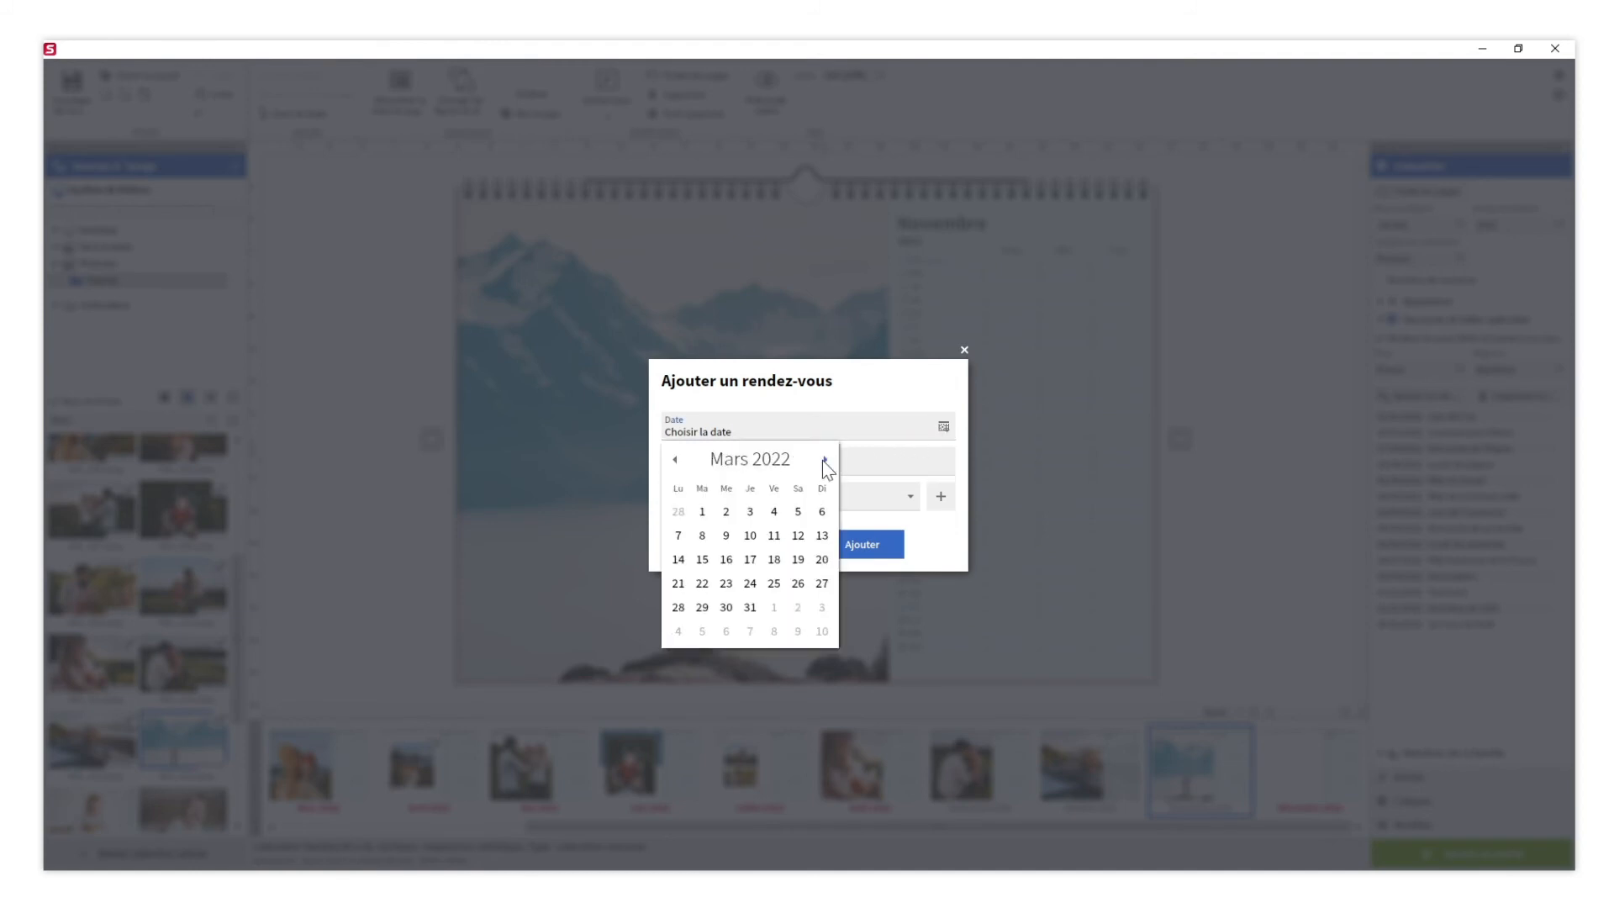
pyautogui.click(825, 460)
pyautogui.click(824, 460)
pyautogui.click(825, 459)
pyautogui.click(824, 459)
pyautogui.click(825, 459)
pyautogui.click(825, 459)
pyautogui.click(824, 459)
pyautogui.click(825, 459)
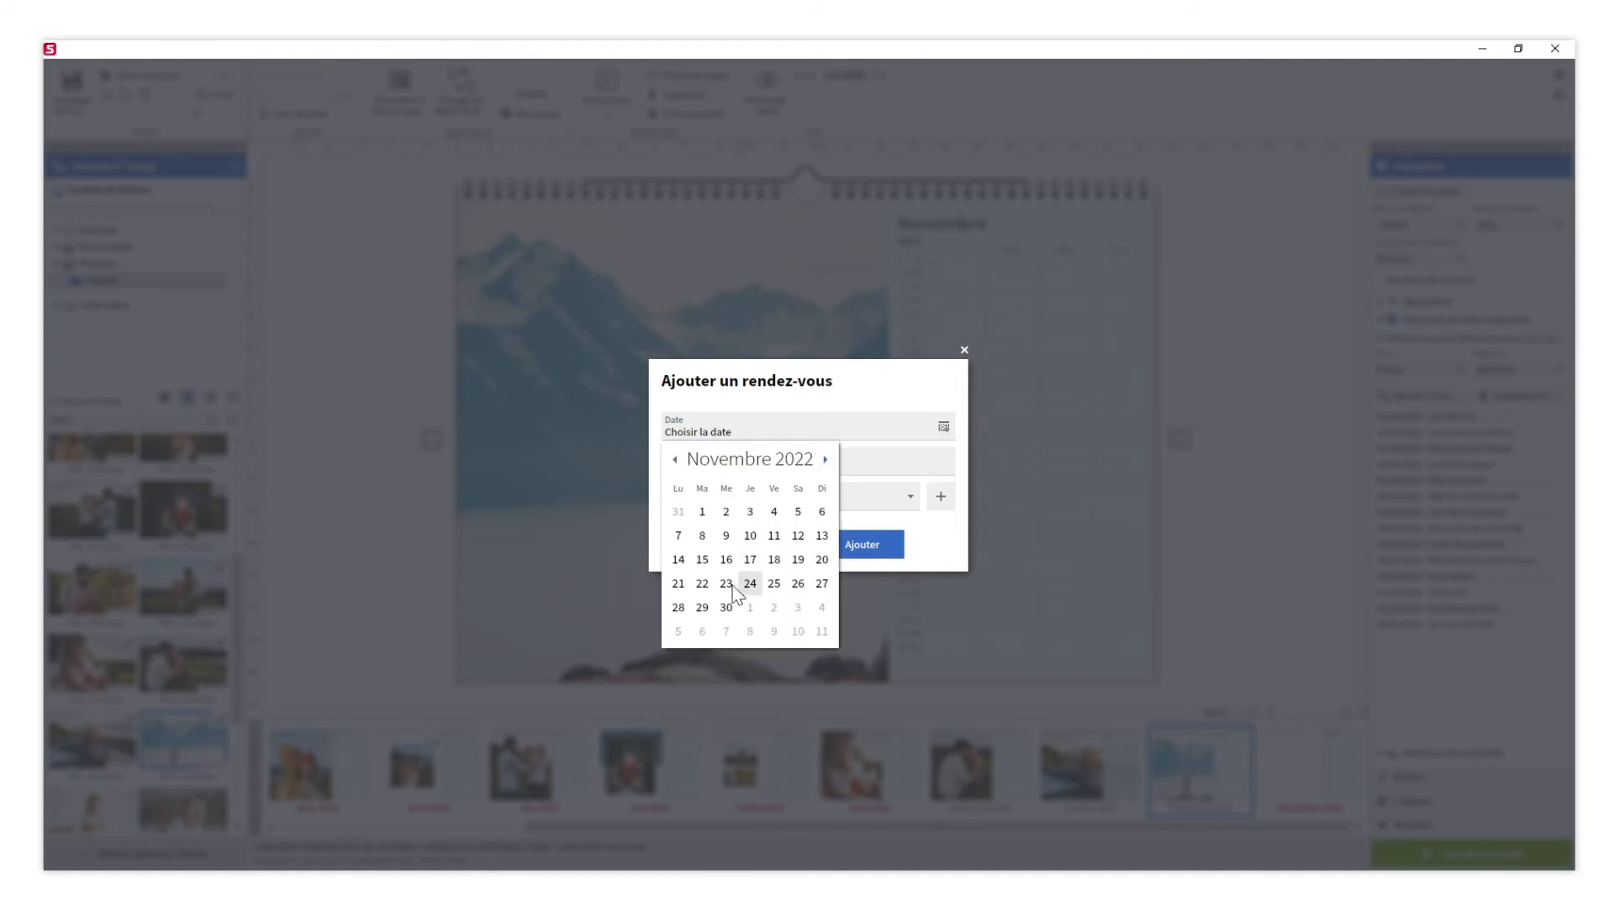
pyautogui.click(704, 609)
# - Assign the birthday appointment to the middle-column family member and add it to the calendar
pyautogui.click(911, 499)
pyautogui.click(850, 558)
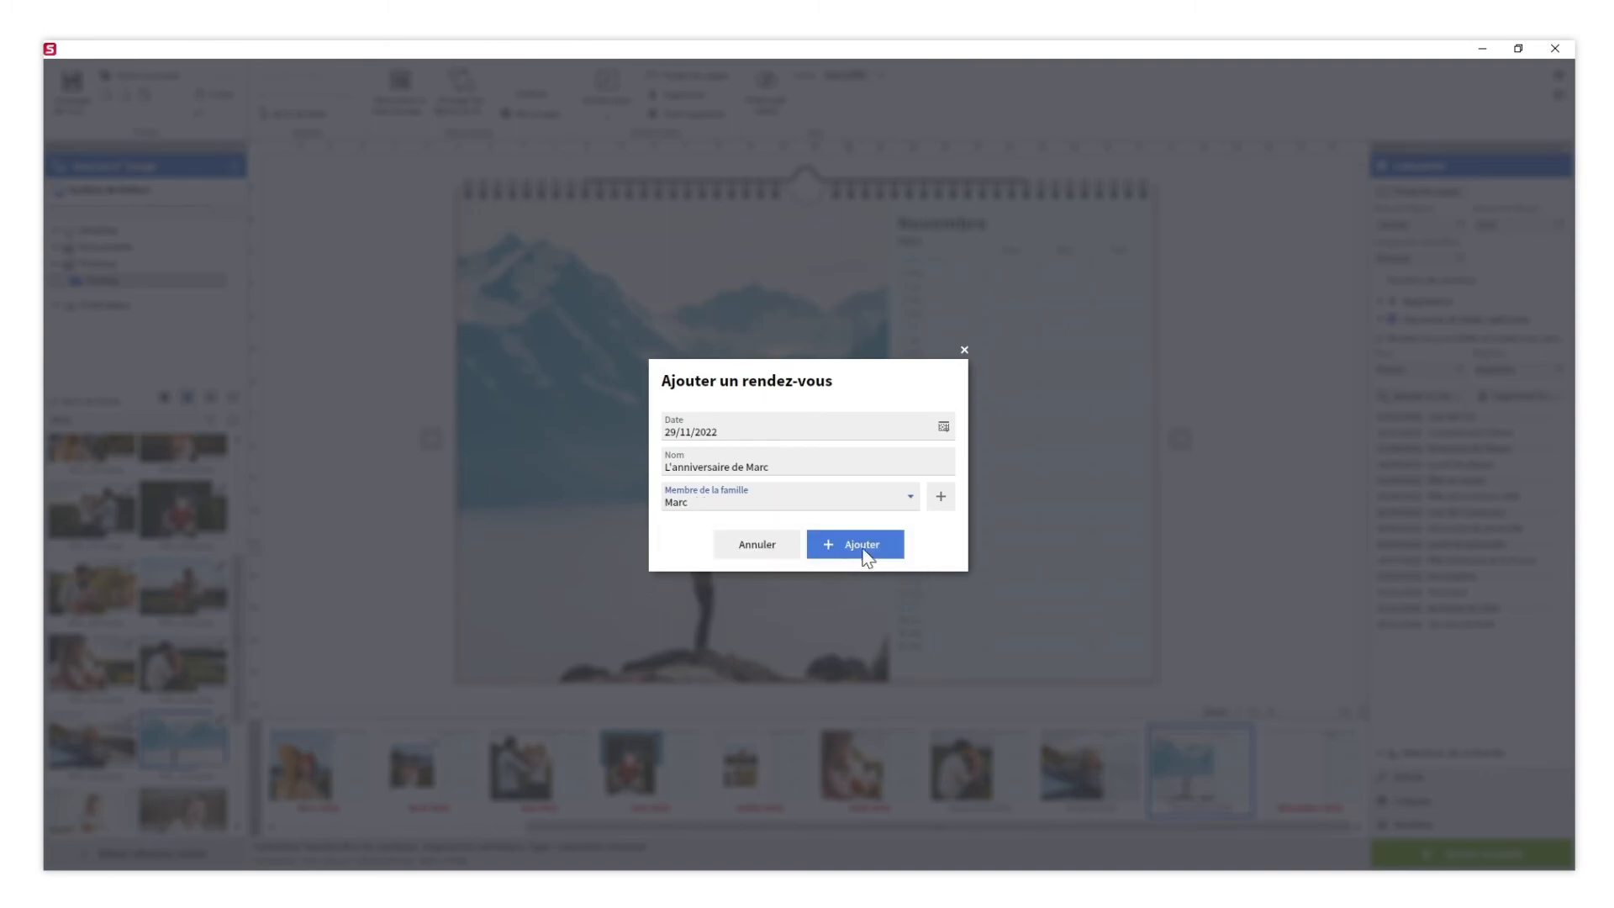
pyautogui.click(865, 548)
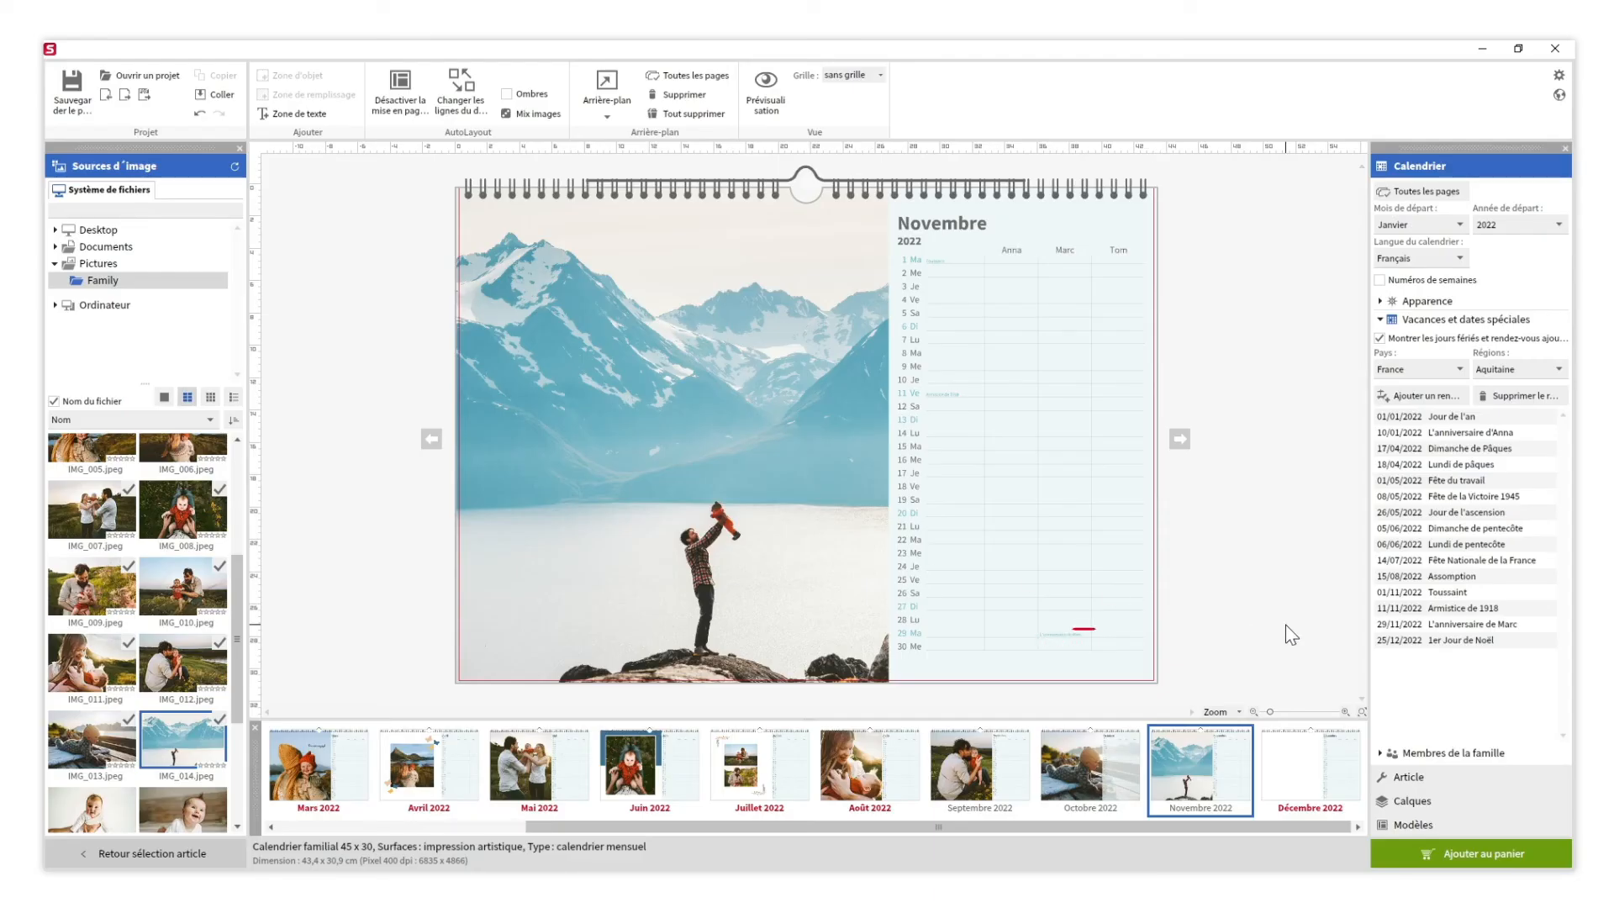
# - Place the baby photo that follows IMG_013.jpeg on the December 2022 page and apply the layout with one large, undecorated, nearly square frame
pyautogui.click(1300, 765)
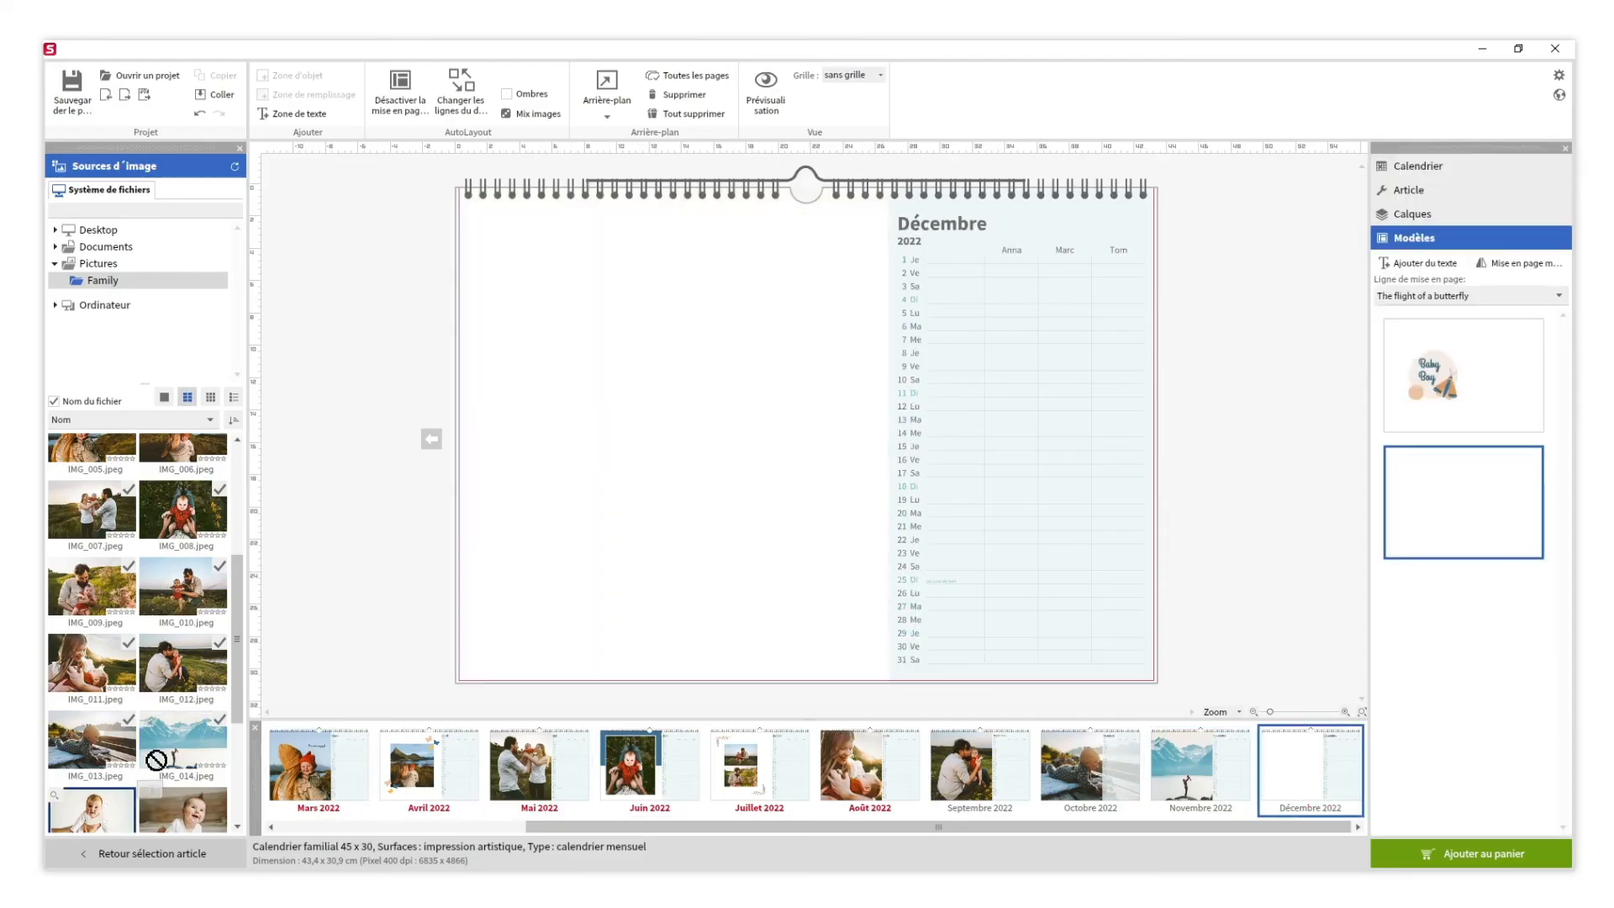
pyautogui.moveTo(91, 809); pyautogui.dragTo(659, 440)
pyautogui.moveTo(1562, 383); pyautogui.dragTo(1554, 659)
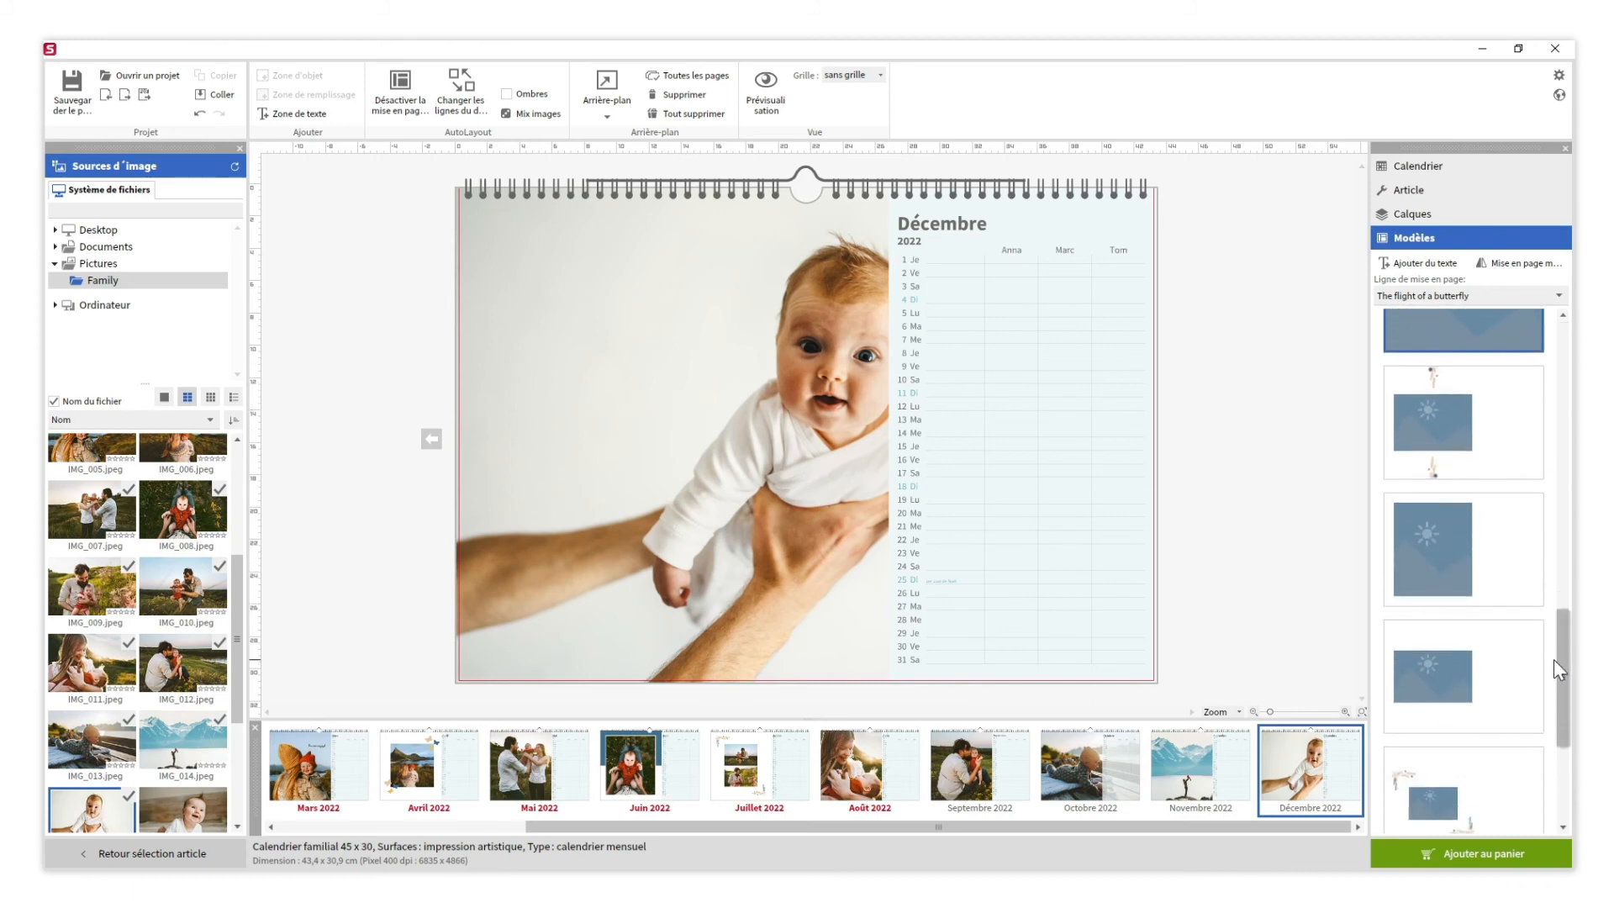
pyautogui.click(1490, 561)
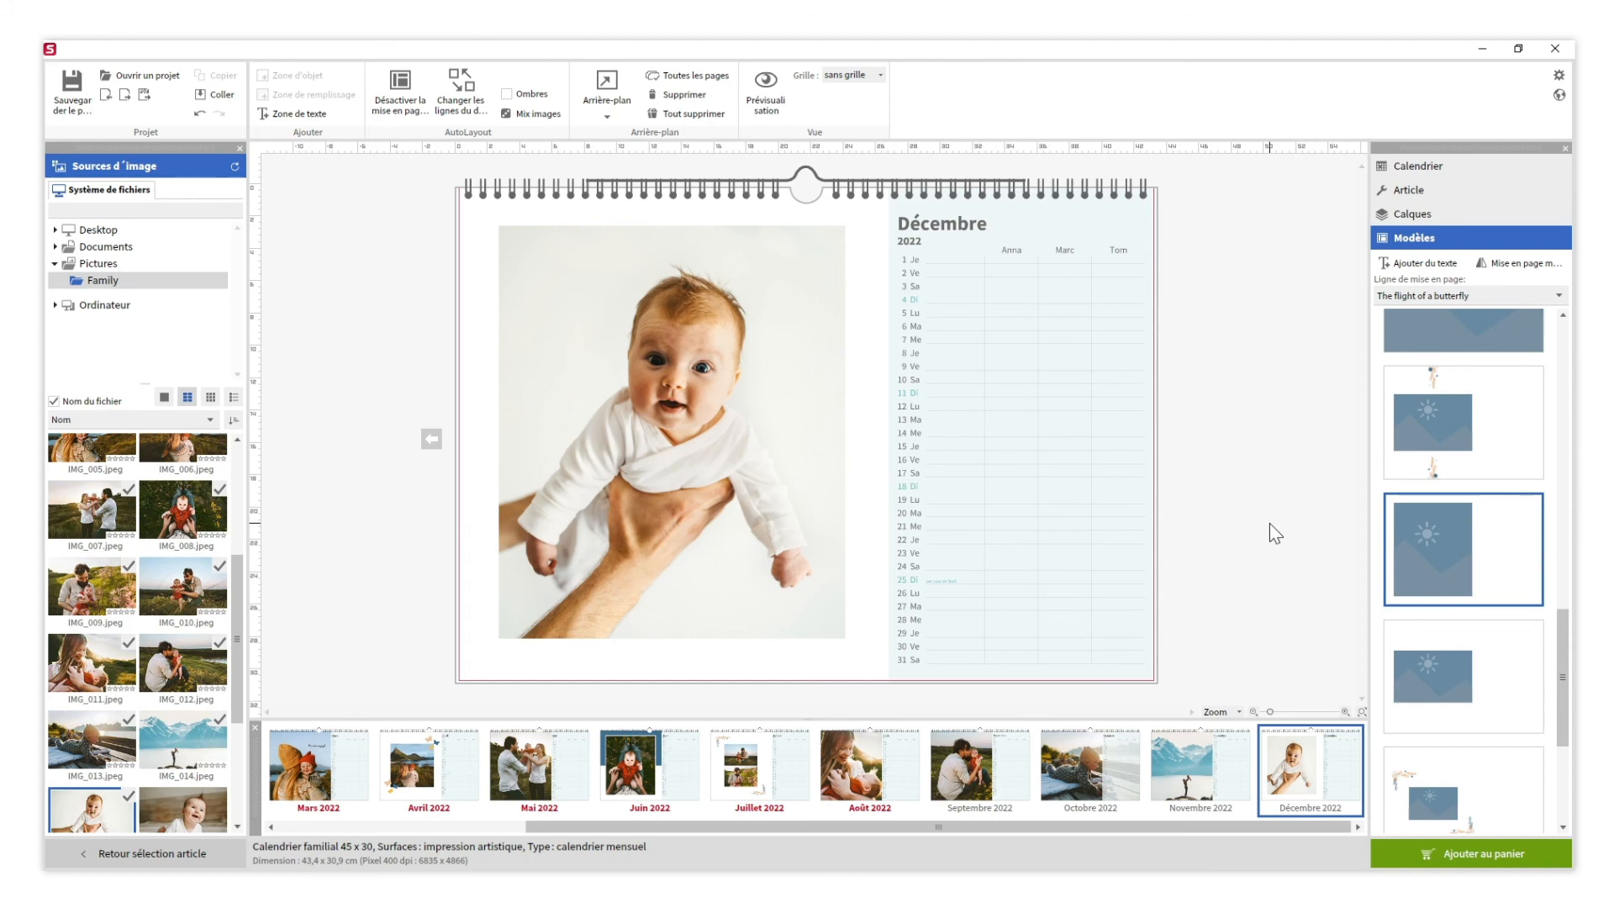
# - Proceed to ordering the finished calendar and set the quantity to 2 pieces
pyautogui.click(1456, 857)
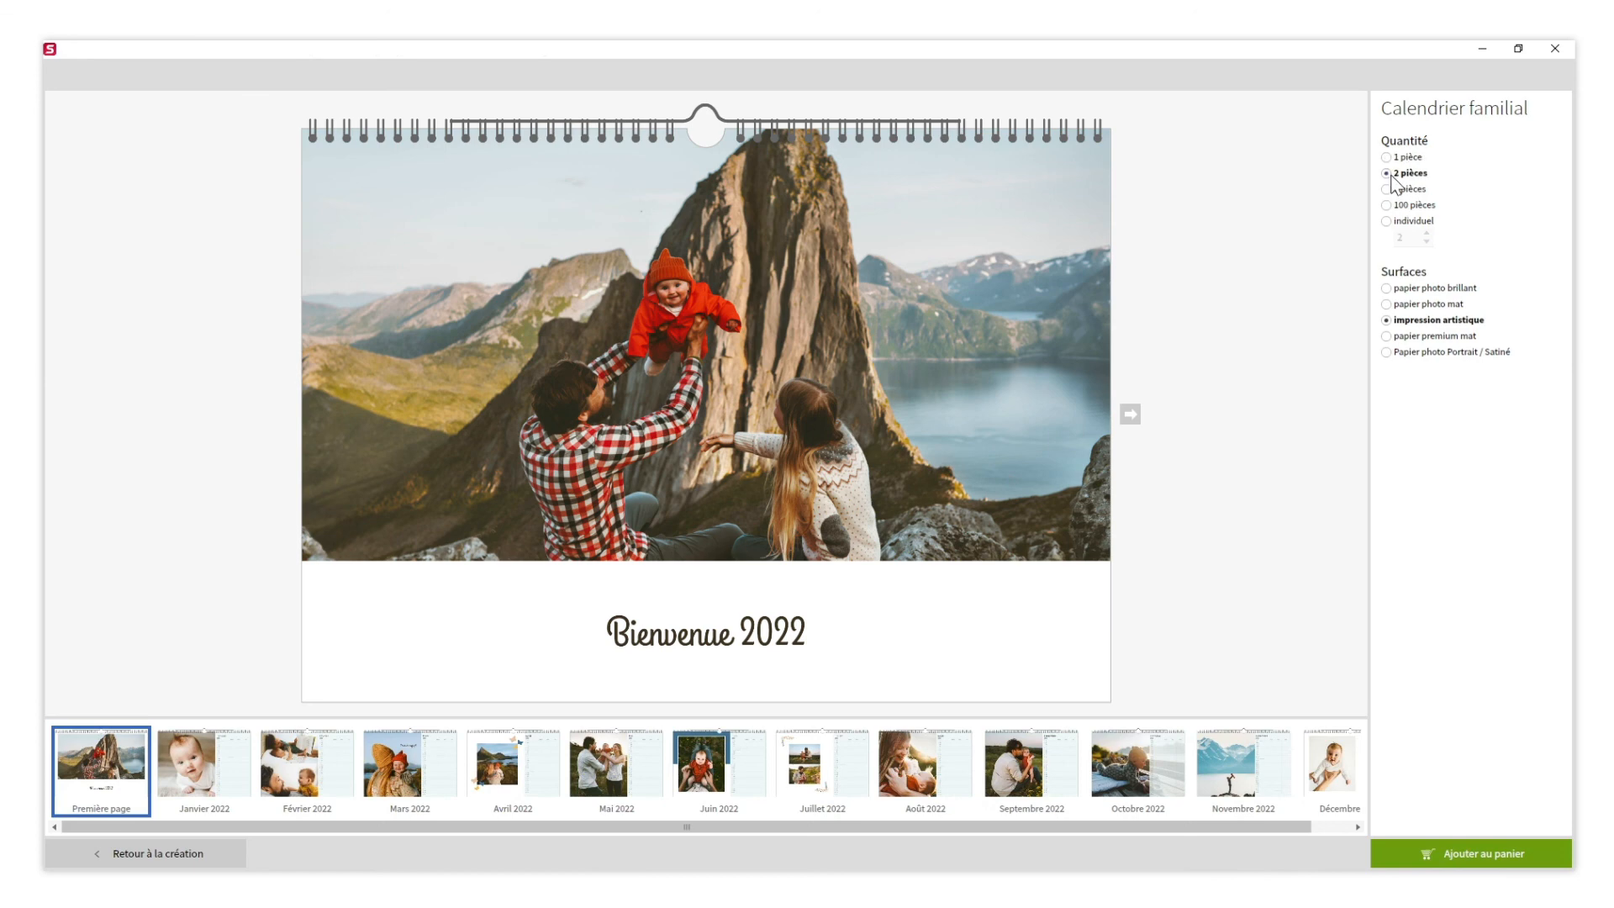
pyautogui.moveTo(1421, 328)
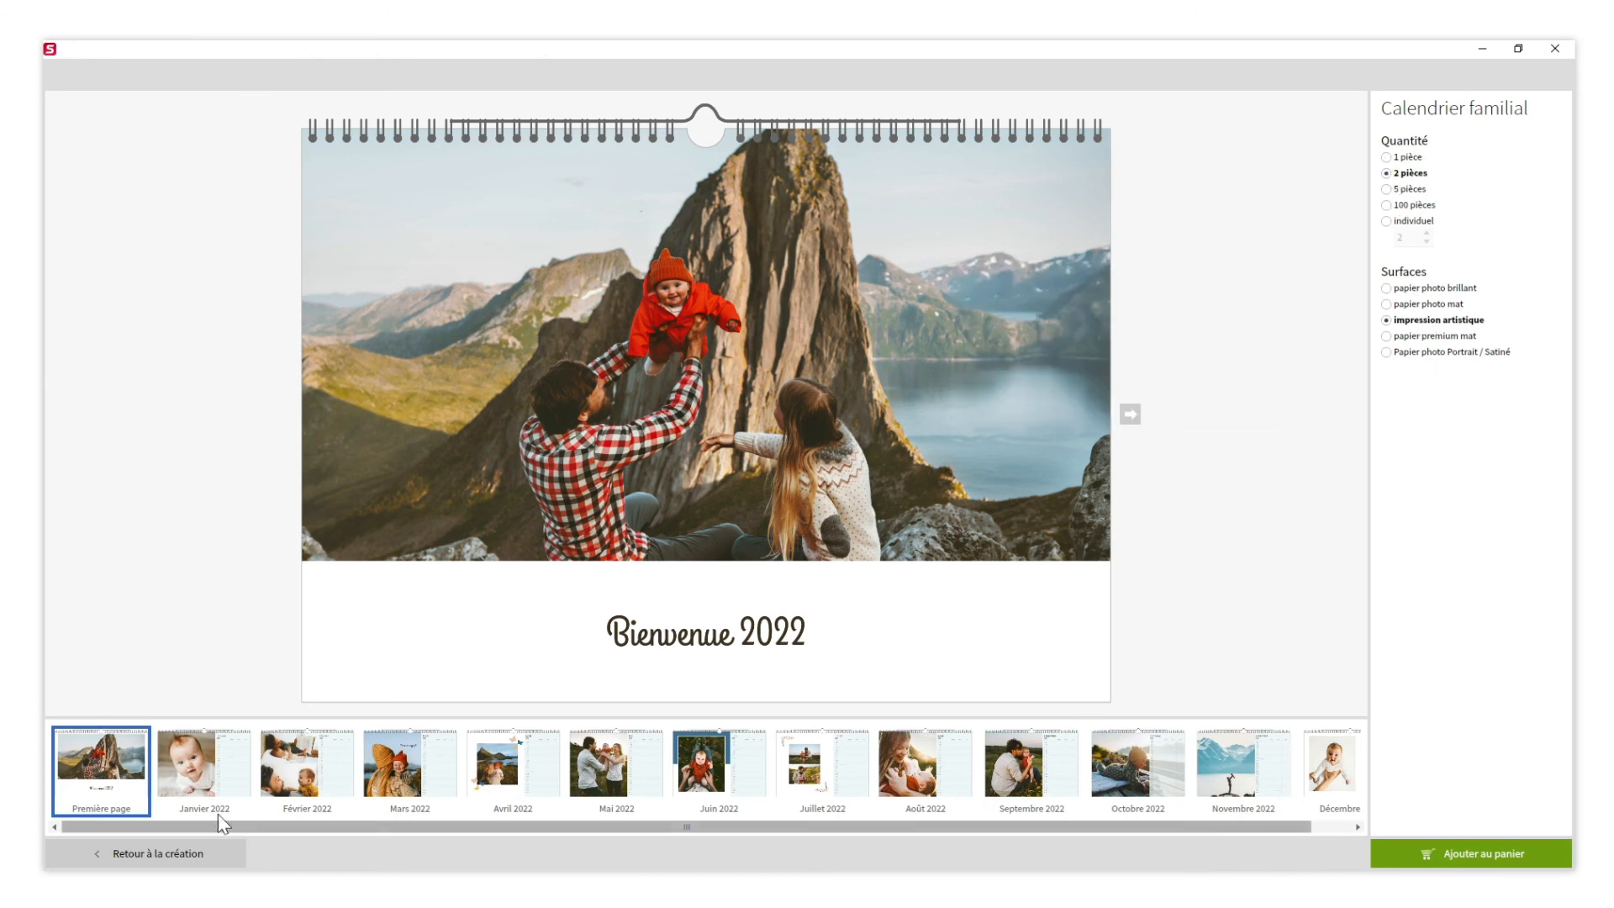
# - Review the calendar preview month by month from January to December 2022
pyautogui.click(212, 786)
pyautogui.click(293, 777)
pyautogui.click(372, 773)
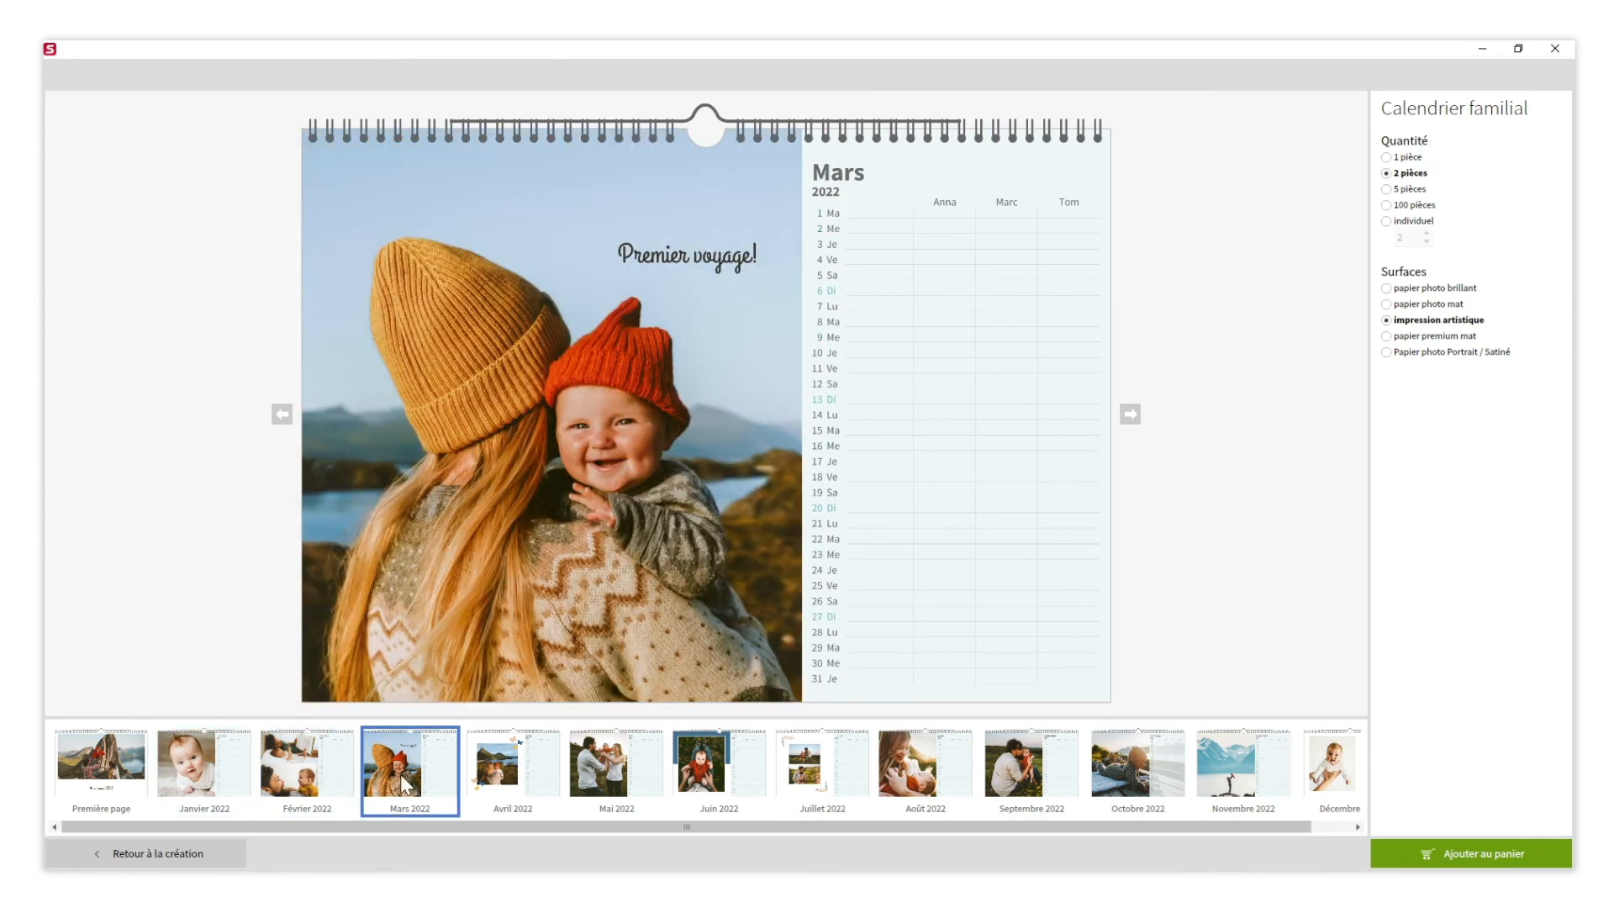
pyautogui.click(498, 786)
pyautogui.click(627, 784)
pyautogui.click(750, 779)
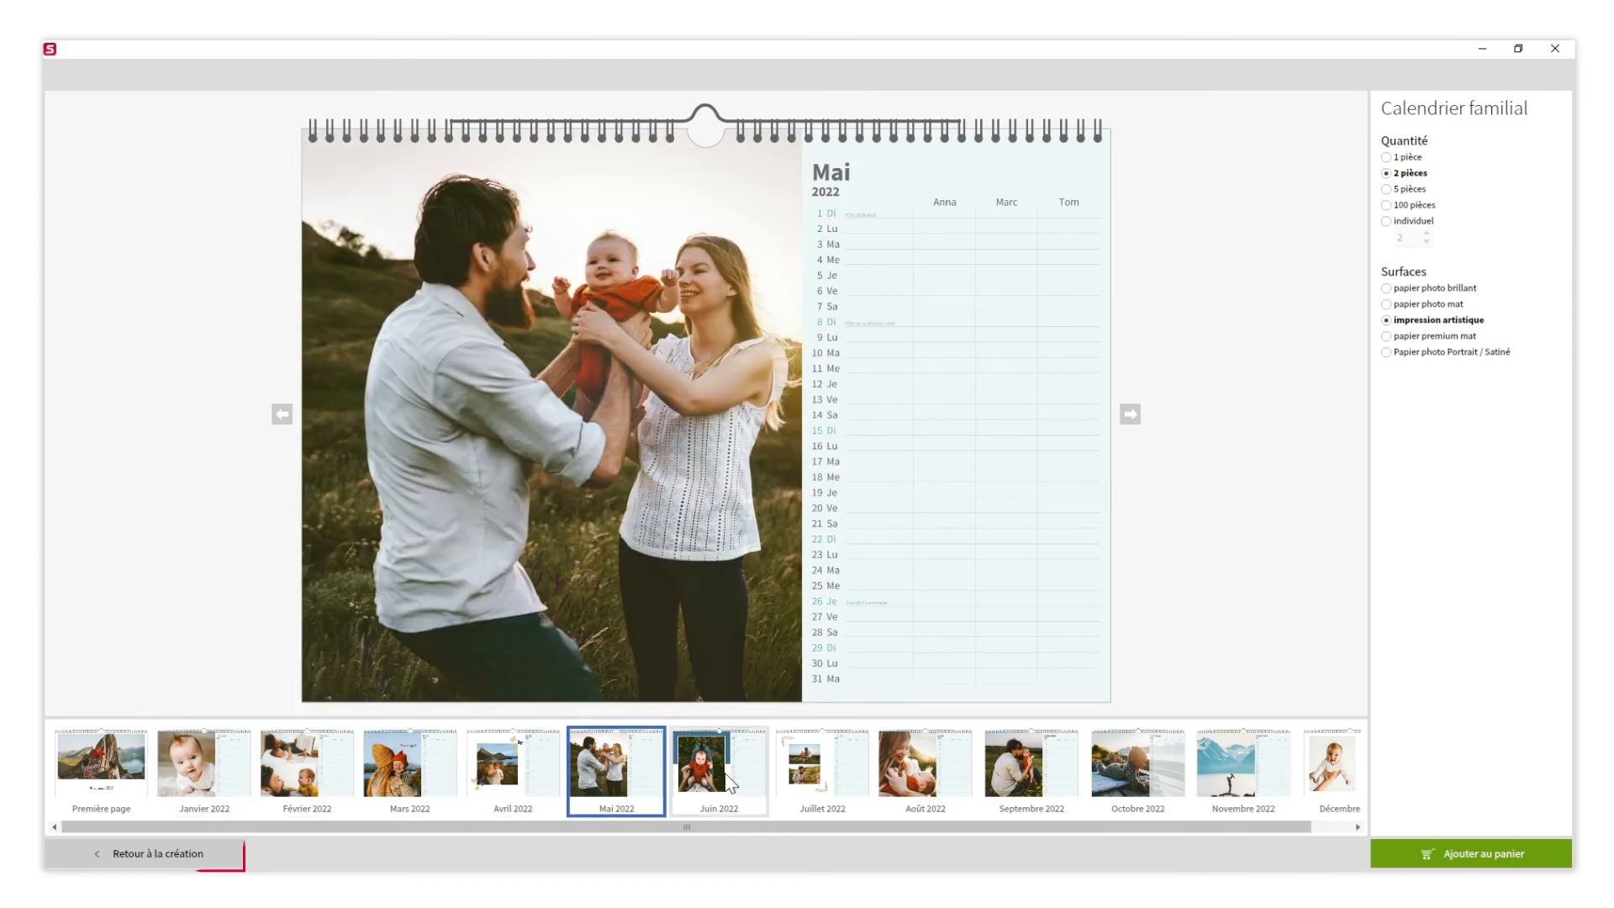
pyautogui.click(825, 771)
pyautogui.click(931, 784)
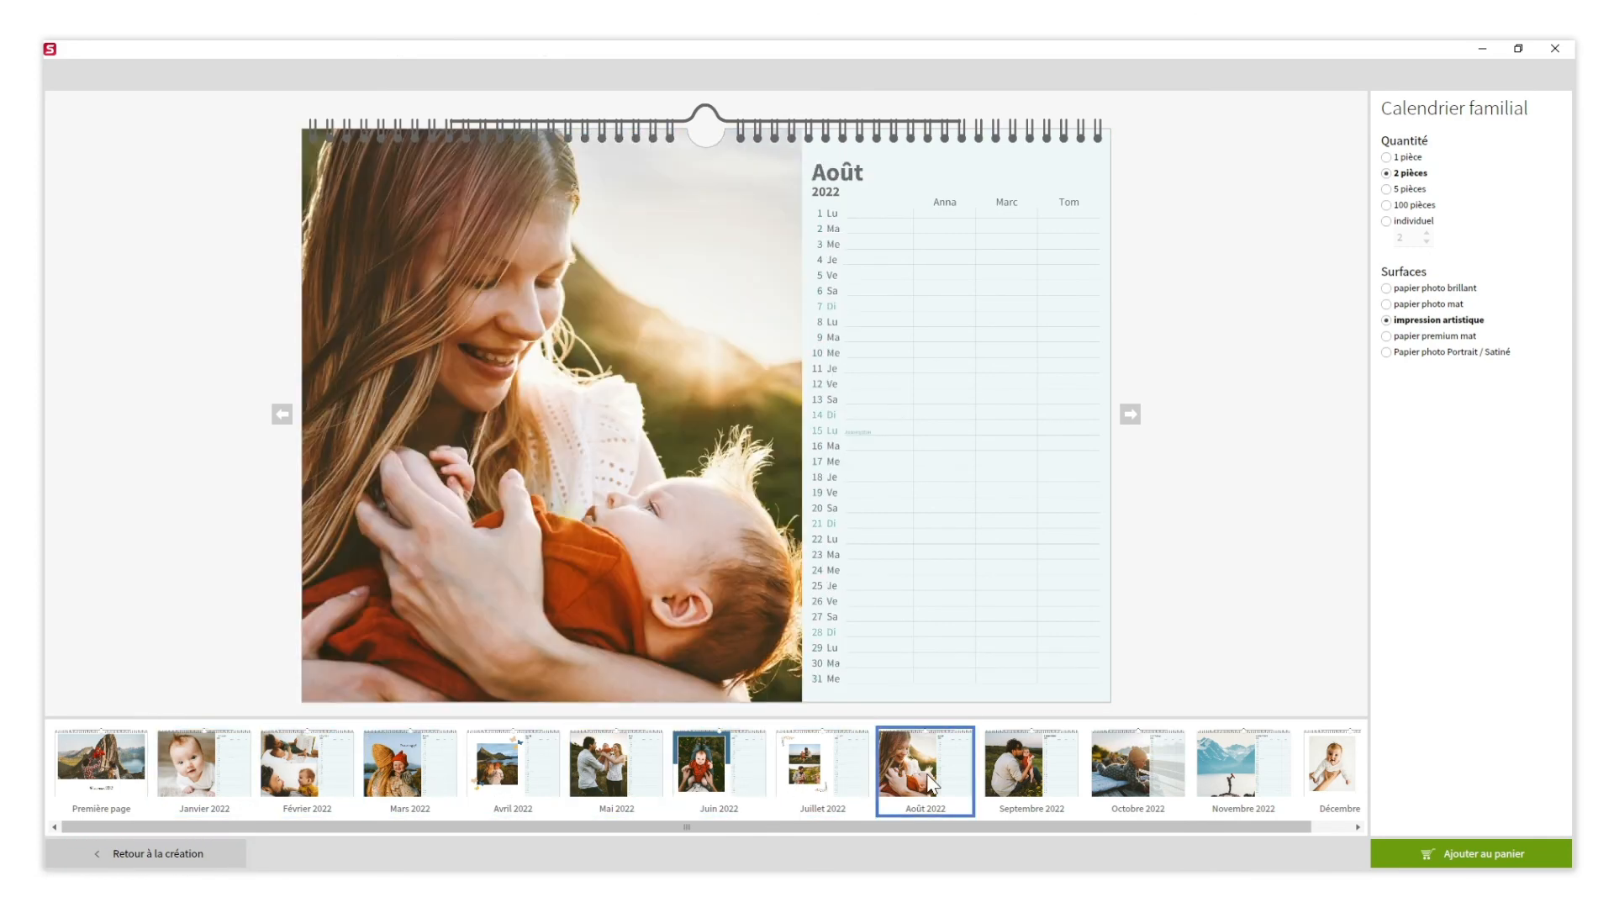
pyautogui.click(1022, 768)
pyautogui.click(1135, 770)
pyautogui.click(1258, 765)
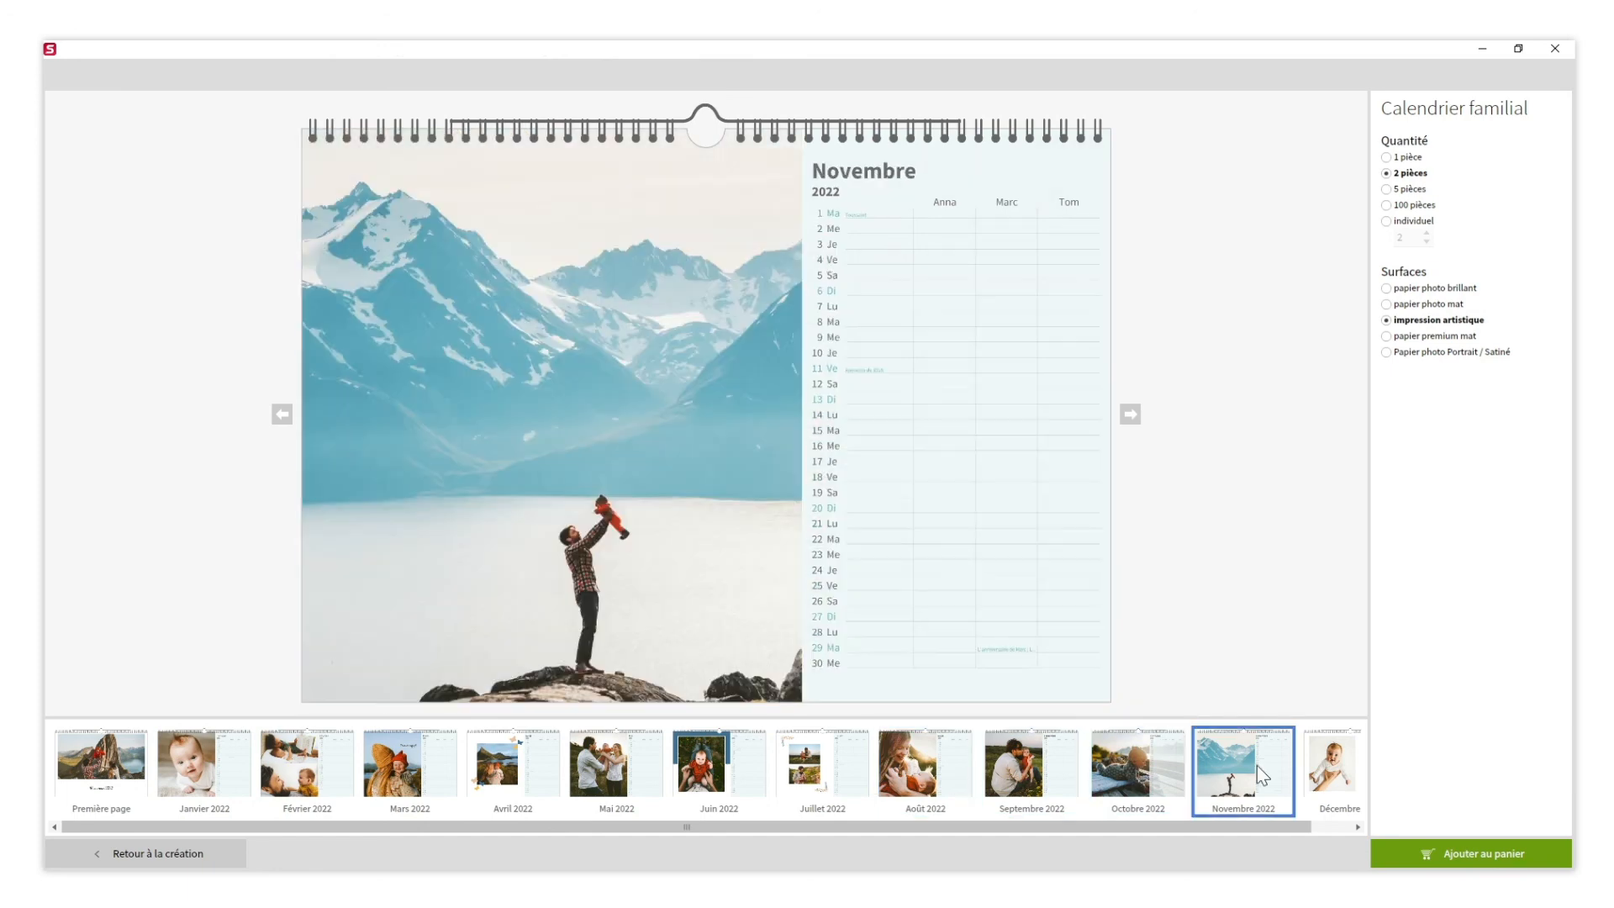
pyautogui.click(1350, 784)
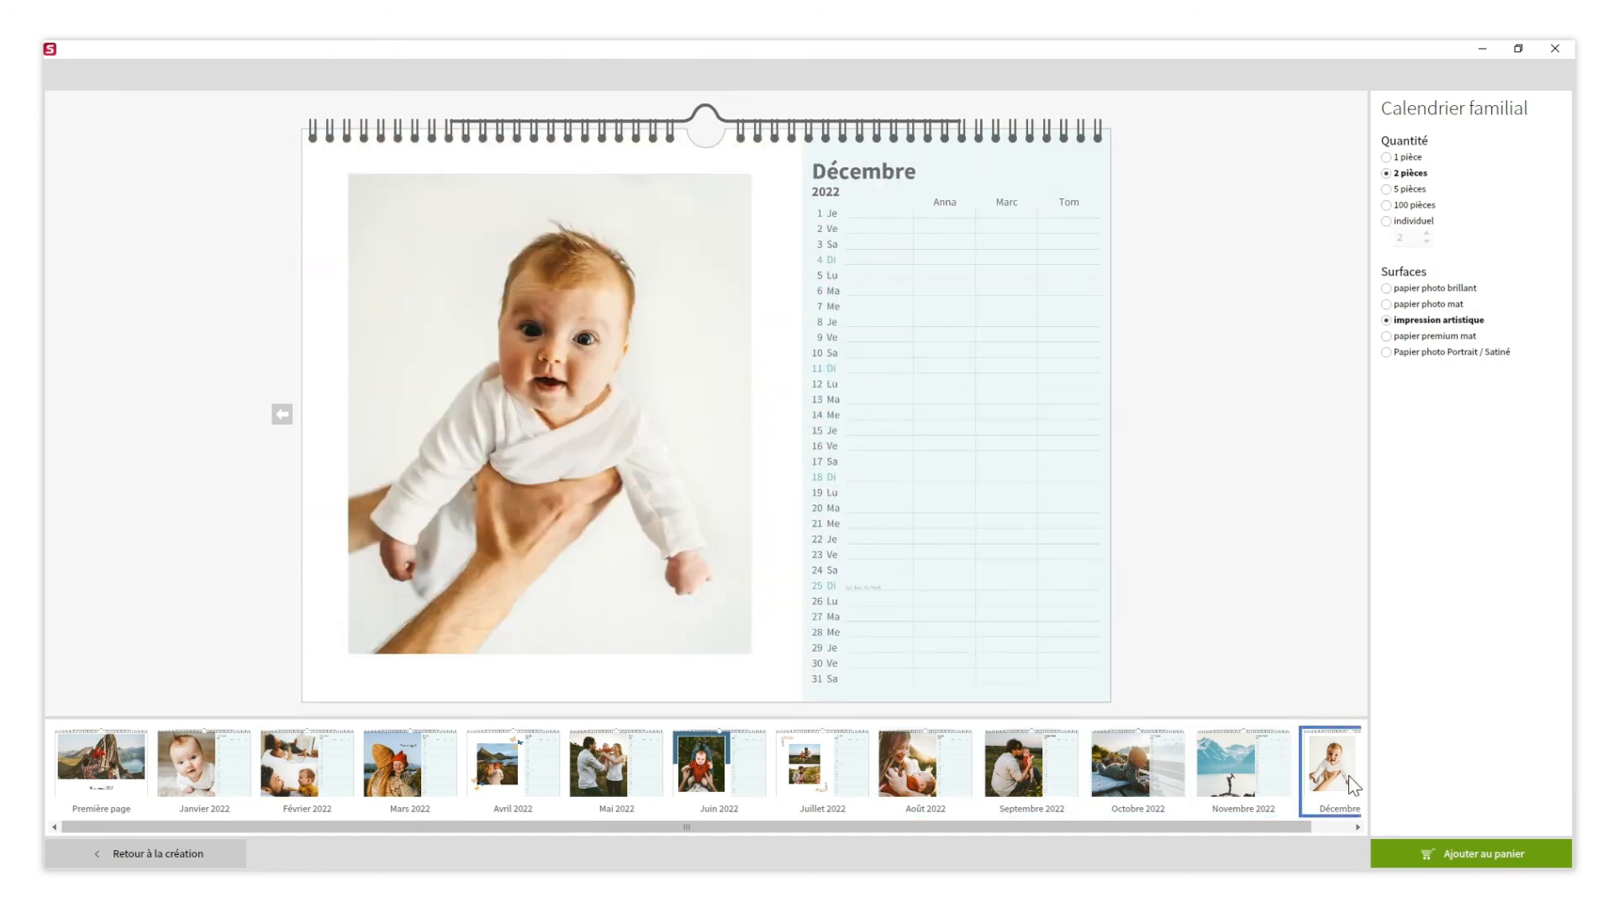